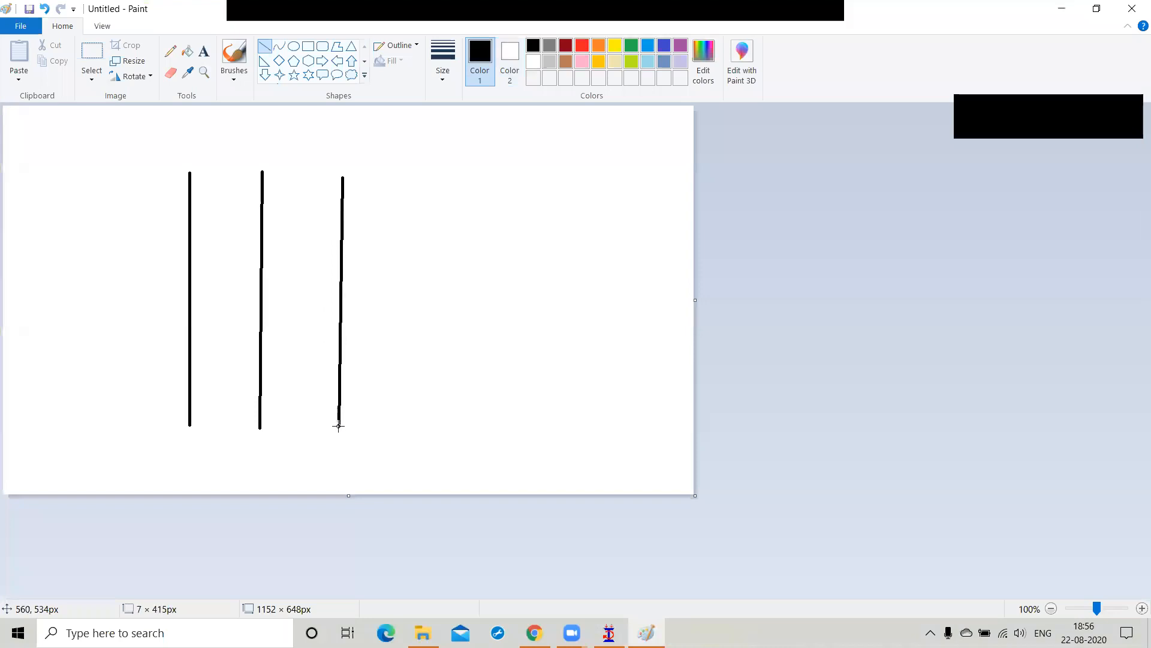
# Step: Draw the fourth and fifth vertical lines of the frame sketch, each about 415 px long, evenly spaced after the third
pyautogui.moveTo(421, 175)
pyautogui.mouseDown()
pyautogui.moveTo(412, 308)
pyautogui.moveTo(422, 425)
pyautogui.mouseUp()
pyautogui.moveTo(501, 175); pyautogui.dragTo(494, 354)
pyautogui.moveTo(501, 424); pyautogui.dragTo(502, 425)
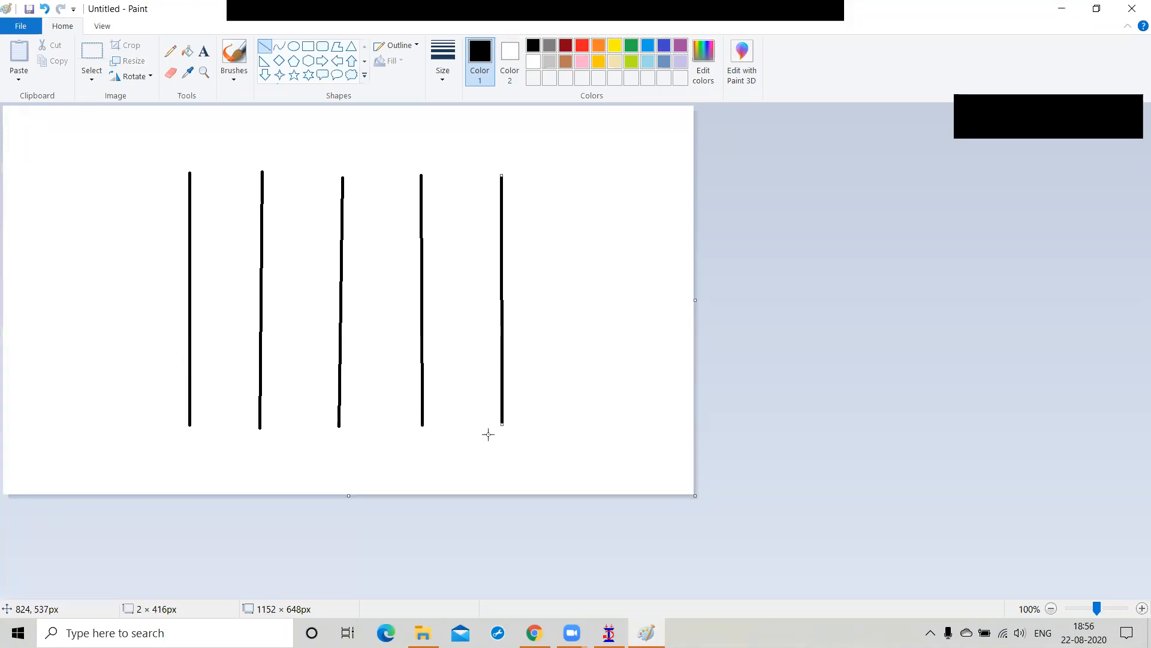
# Step: Draw five evenly spaced horizontal lines, about 530 px long, across the vertical lines to complete a 4 by 4 grid
pyautogui.moveTo(186, 424); pyautogui.dragTo(502, 427)
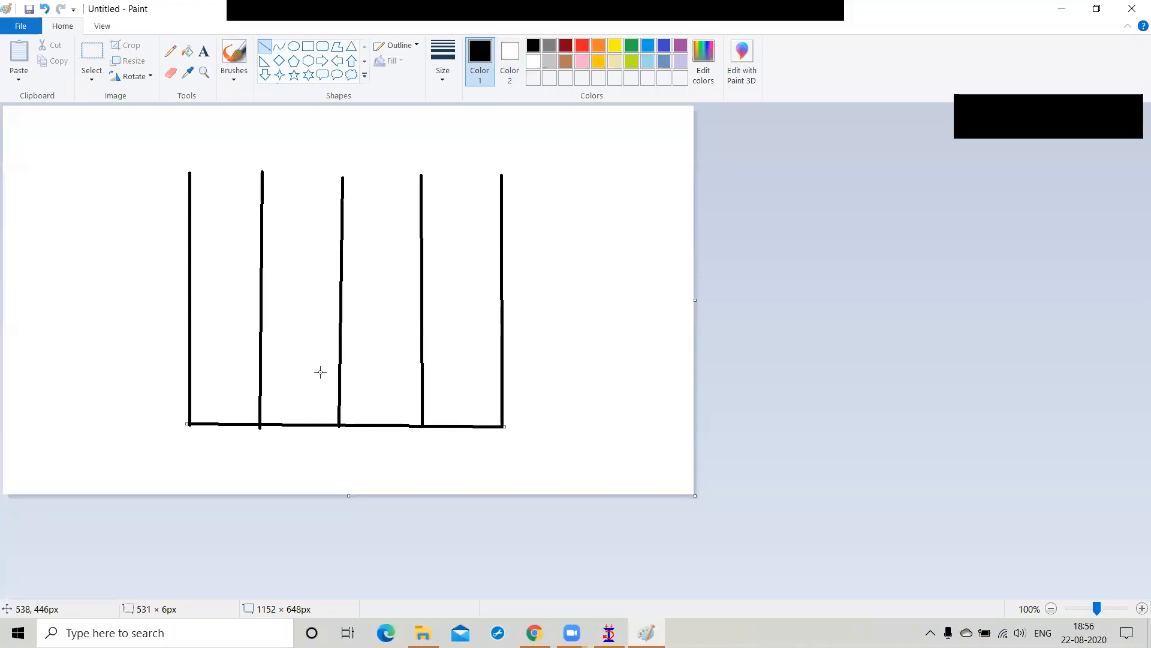
pyautogui.moveTo(190, 358)
pyautogui.mouseDown()
pyautogui.moveTo(394, 370)
pyautogui.moveTo(505, 361)
pyautogui.mouseUp()
pyautogui.moveTo(191, 295); pyautogui.dragTo(500, 295)
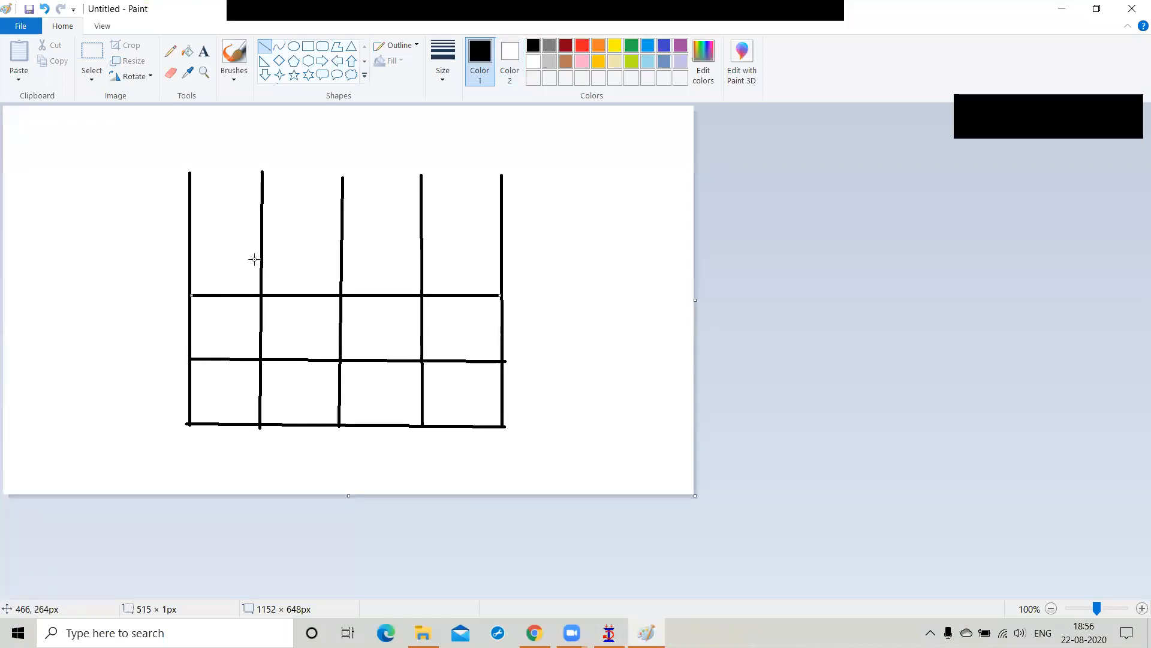
pyautogui.moveTo(191, 237); pyautogui.dragTo(503, 237)
pyautogui.moveTo(182, 174); pyautogui.dragTo(504, 174)
pyautogui.click(540, 177)
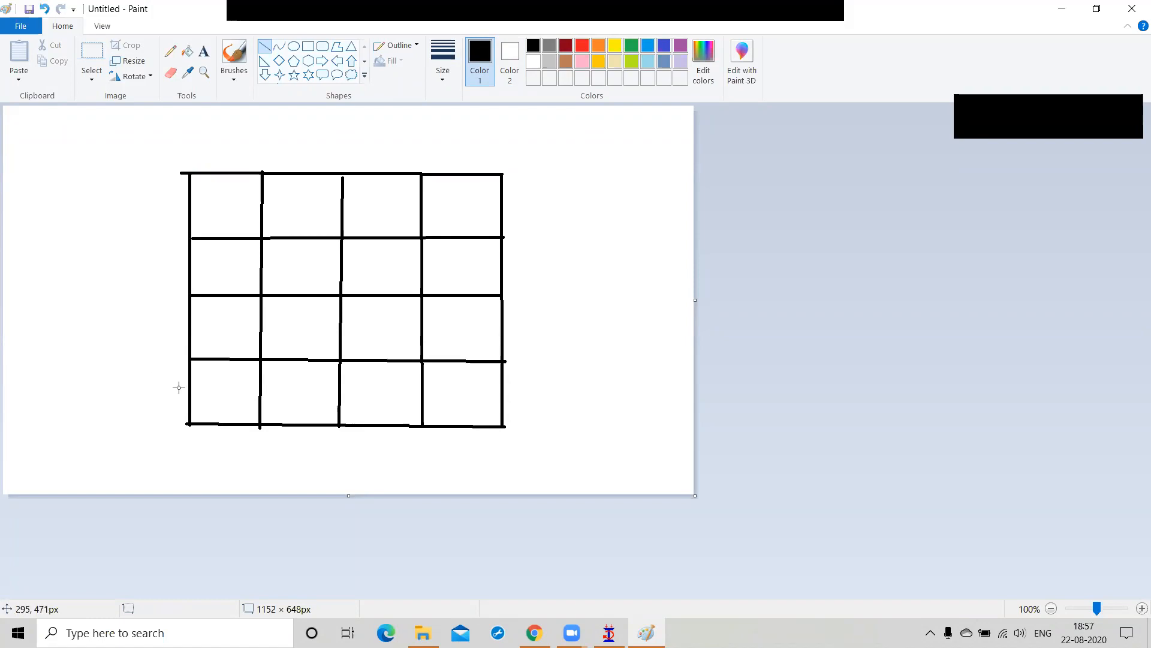
# Step: Label each of the four columns above the sketched grid with the text 4m
pyautogui.click(206, 52)
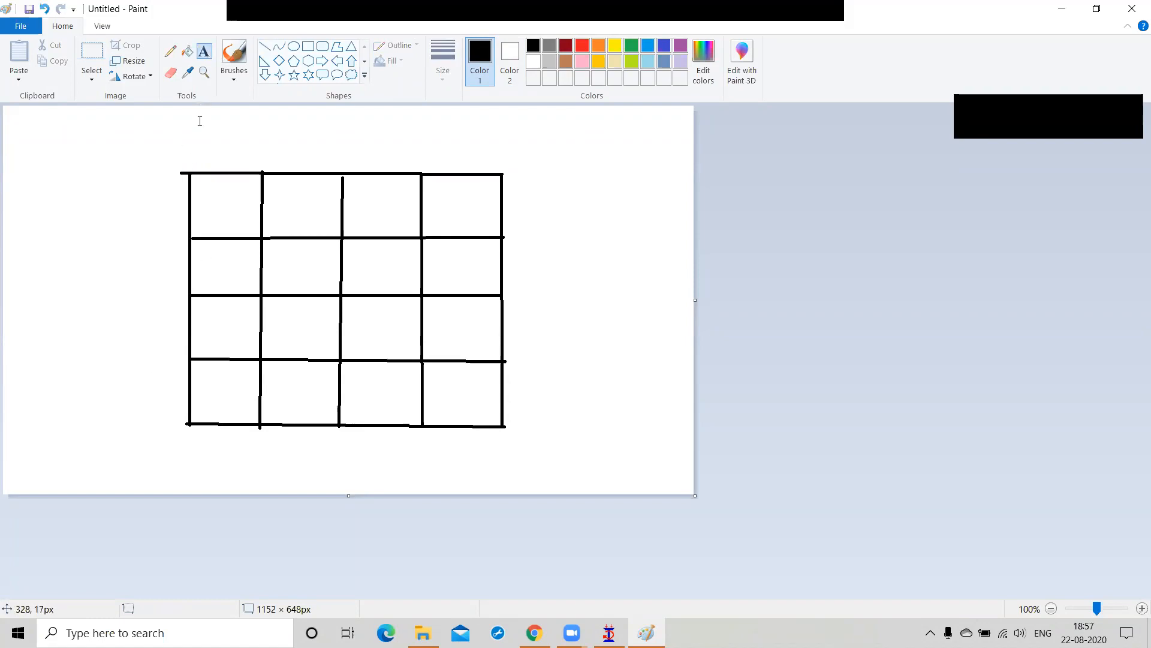
pyautogui.click(208, 164)
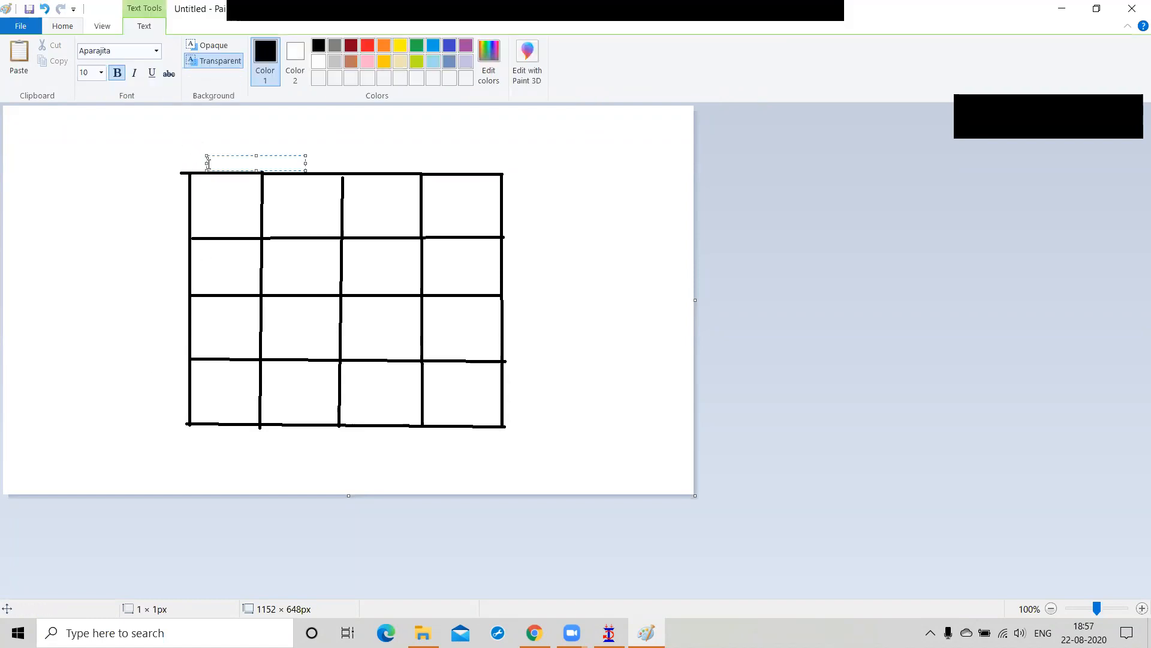
pyautogui.write('4m')
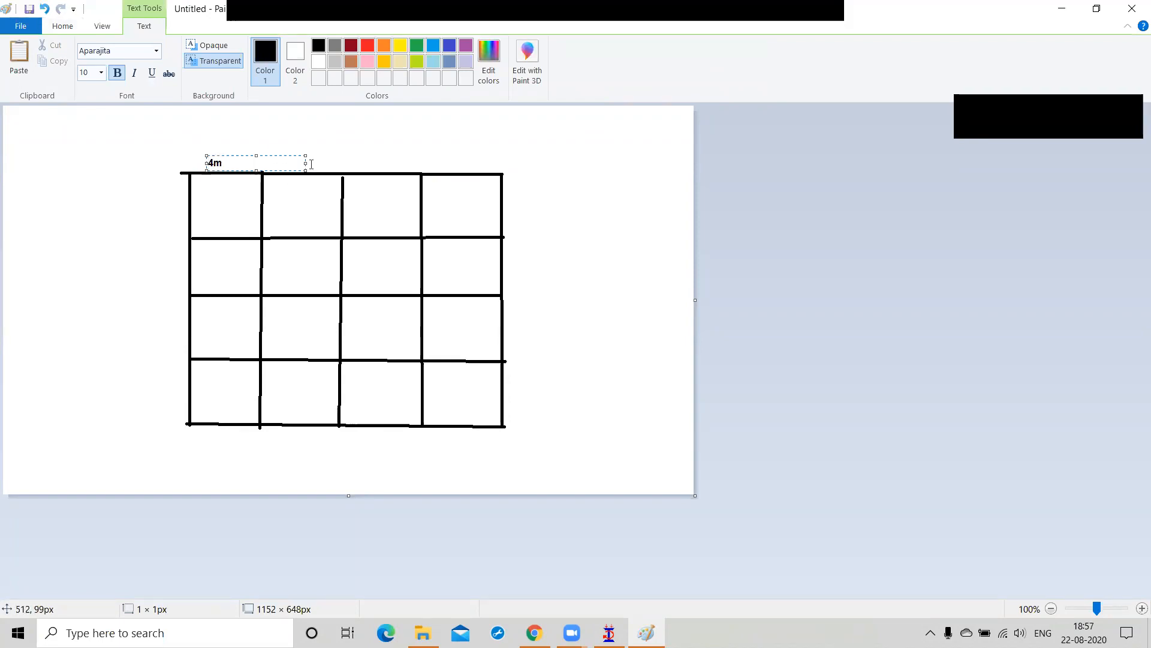
pyautogui.click(298, 165)
pyautogui.click(291, 165)
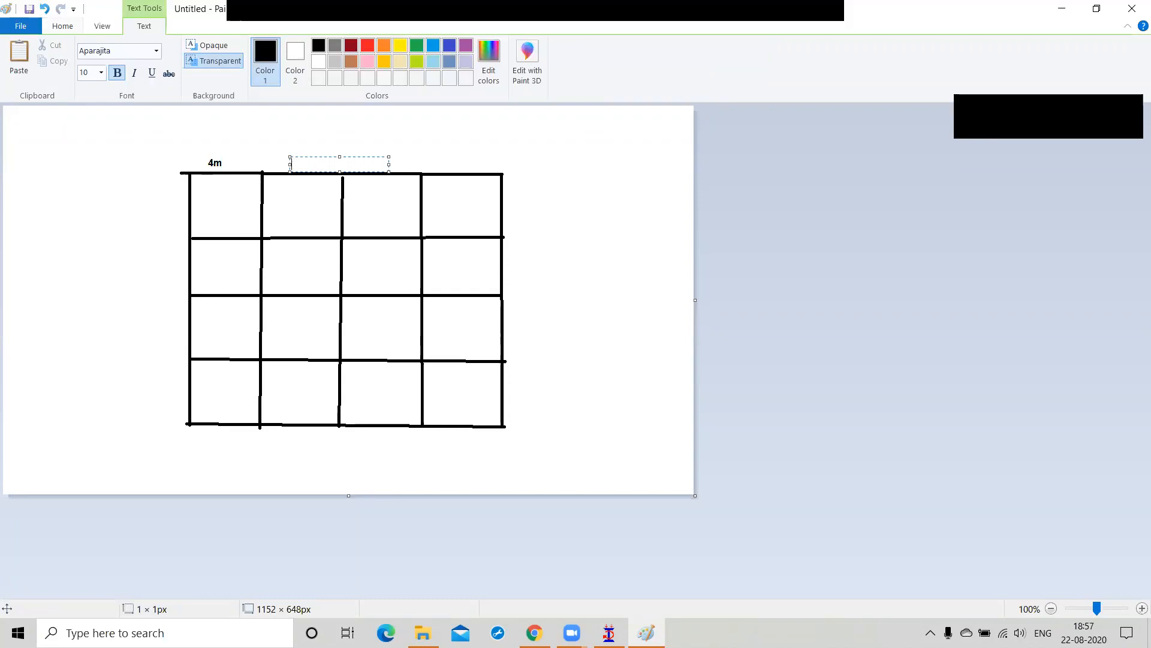
pyautogui.write('4m')
pyautogui.click(396, 161)
pyautogui.click(369, 162)
pyautogui.write('4m')
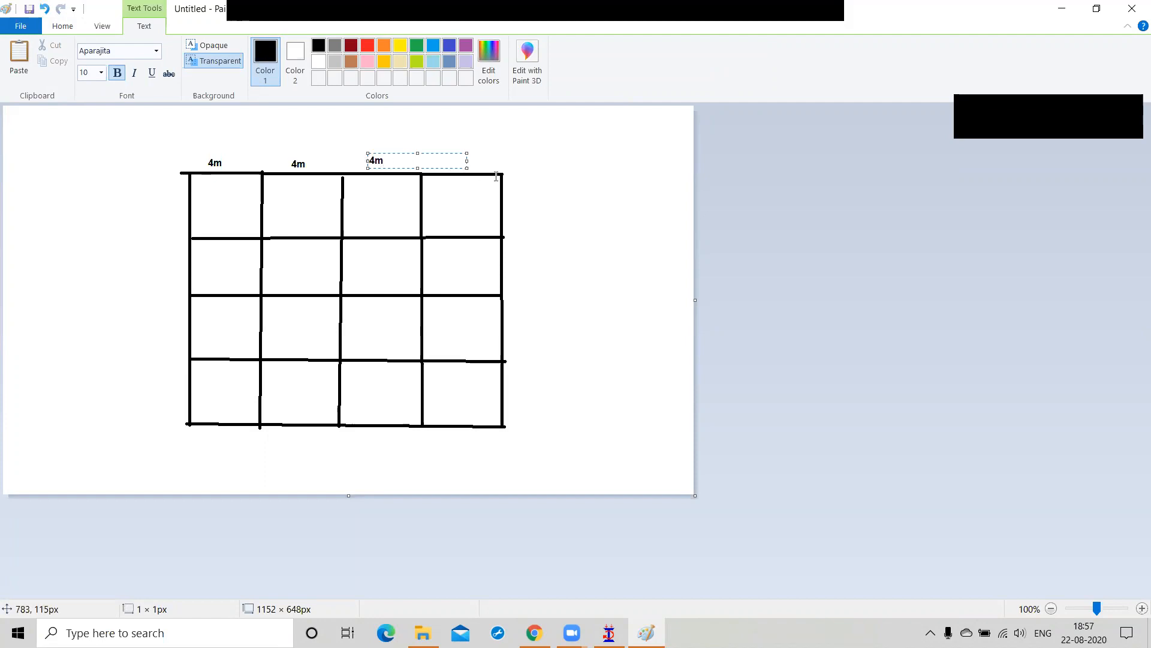
pyautogui.click(452, 164)
pyautogui.click(452, 164)
pyautogui.write('4m')
# Step: Label each of the four rows beside the sketched grid with the text 3m
pyautogui.click(106, 205)
pyautogui.click(150, 203)
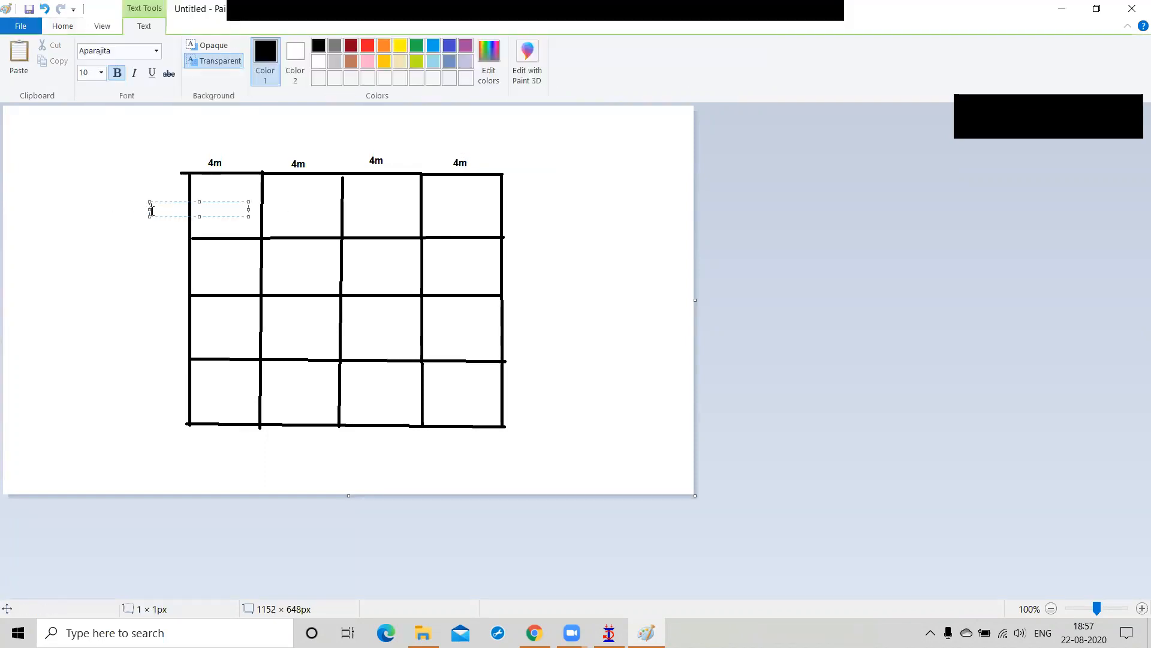
pyautogui.write('3m')
pyautogui.click(157, 265)
pyautogui.click(156, 265)
pyautogui.write('3m')
pyautogui.click(160, 323)
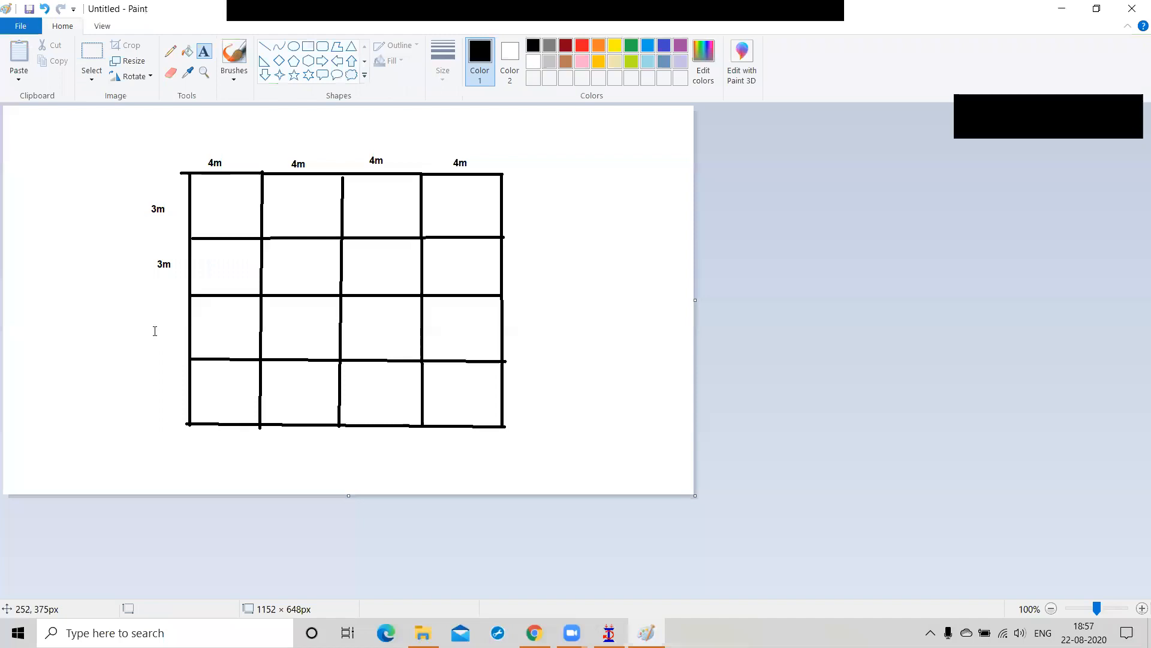
pyautogui.click(155, 330)
pyautogui.write('3m')
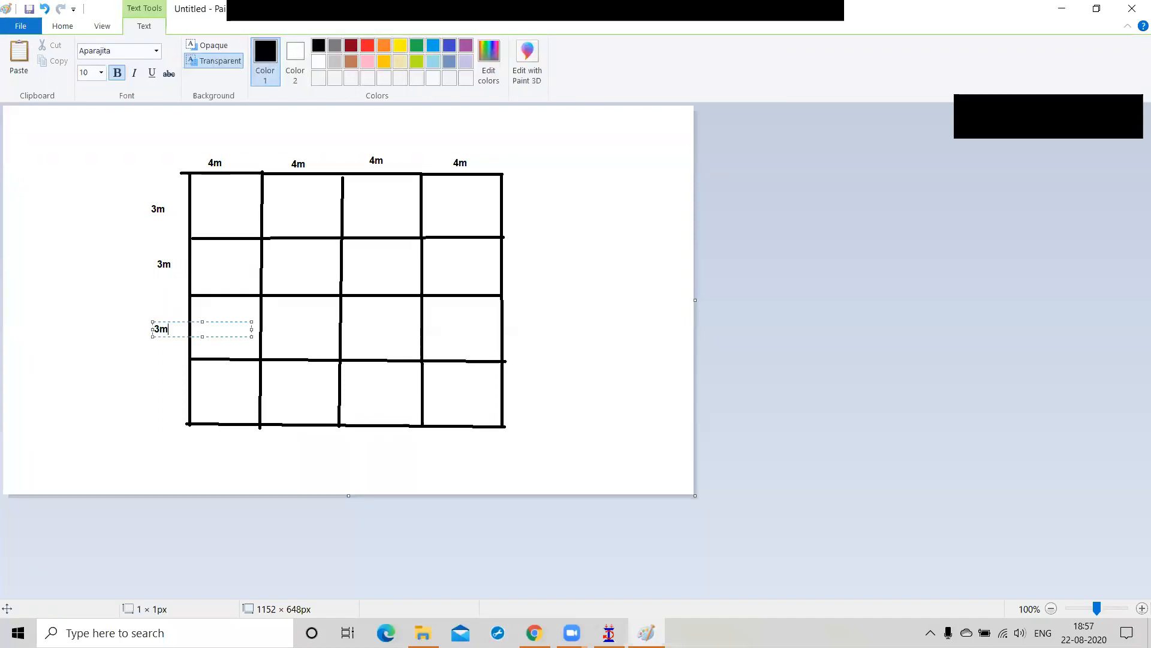
pyautogui.click(155, 406)
pyautogui.click(156, 407)
pyautogui.write('3m')
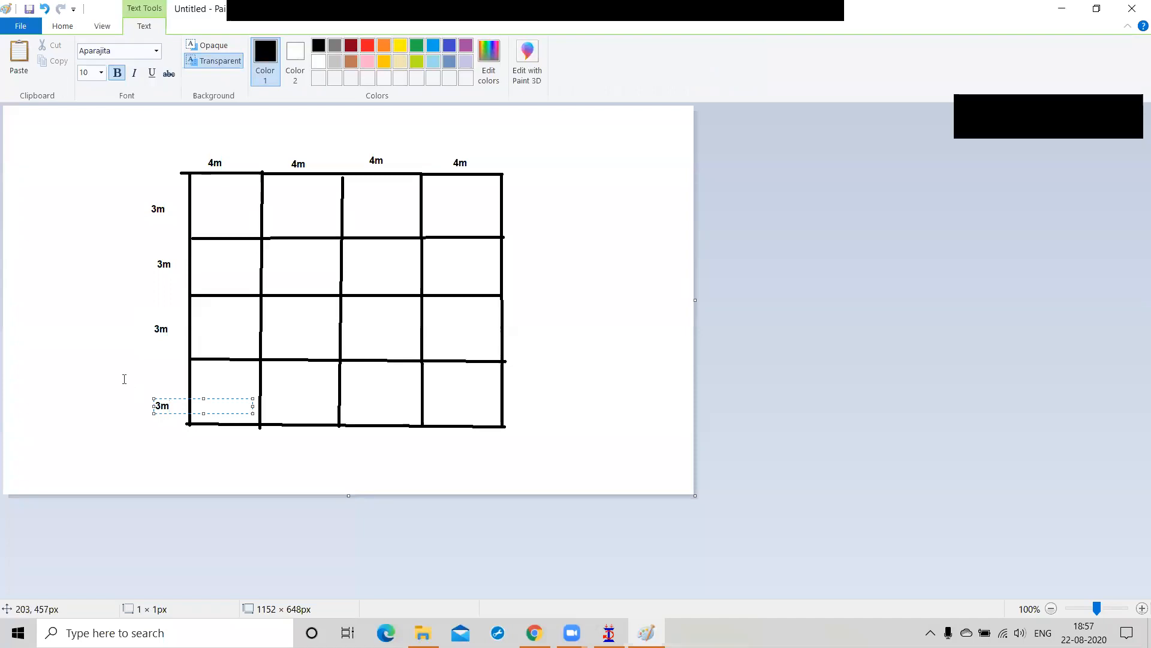
pyautogui.click(124, 379)
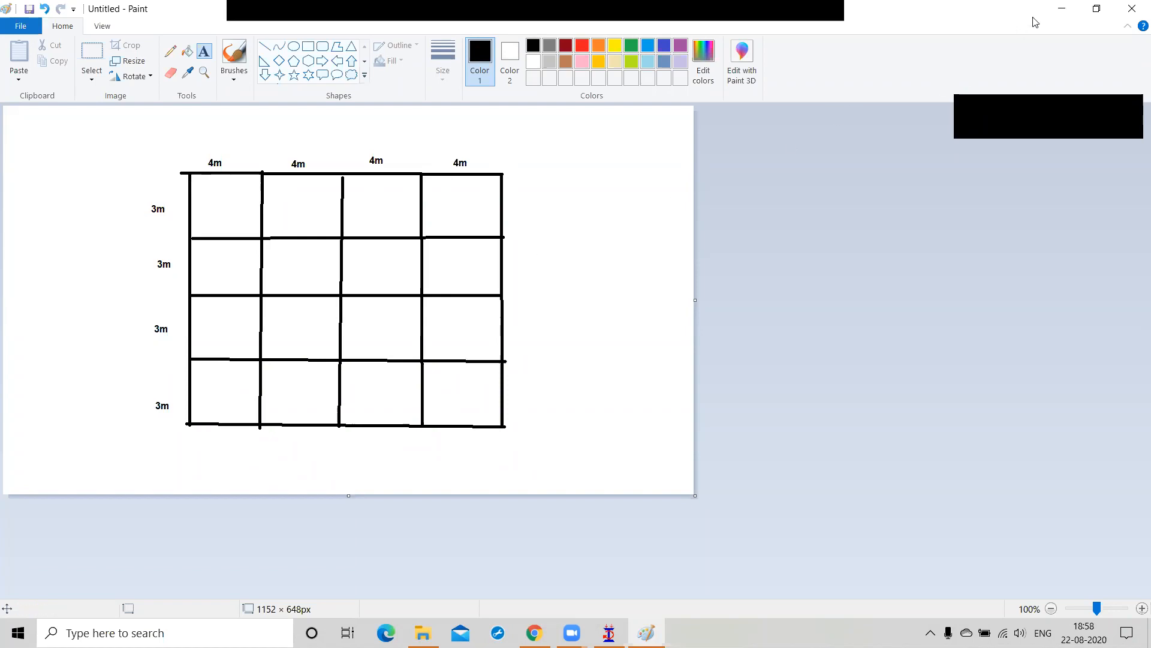
# Step: Switch to STAAD.Pro and delete all existing beams together with their unattached nodes
pyautogui.click(1069, 11)
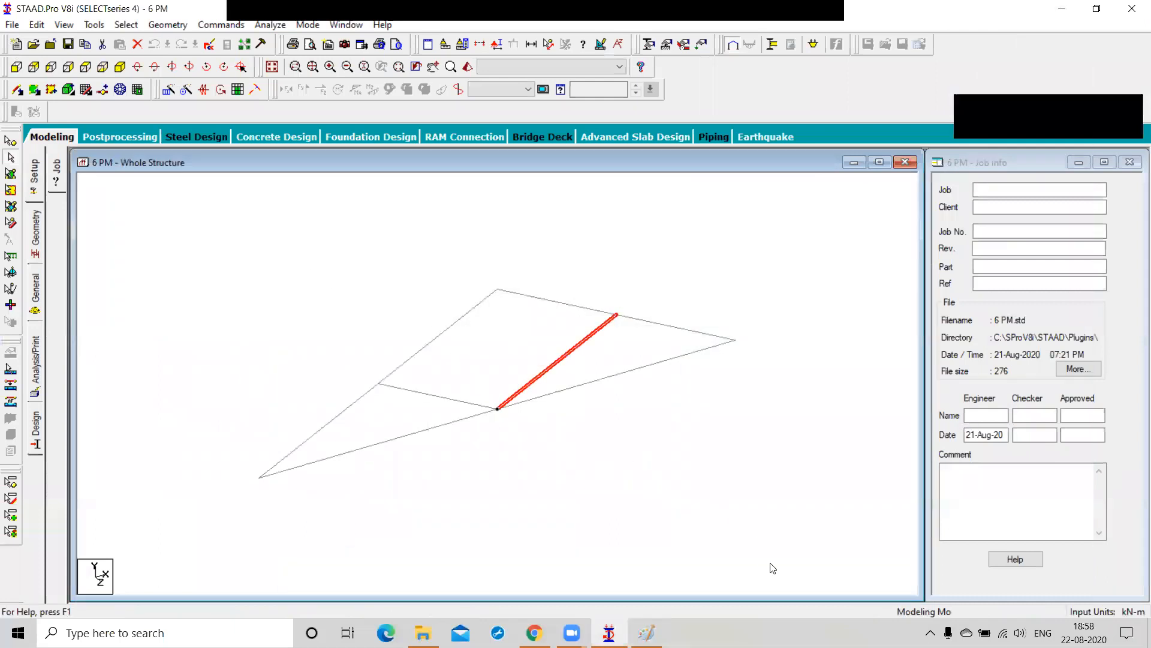
pyautogui.hotkey('ctrl', 'a')
pyautogui.press('Delete')
pyautogui.click(626, 346)
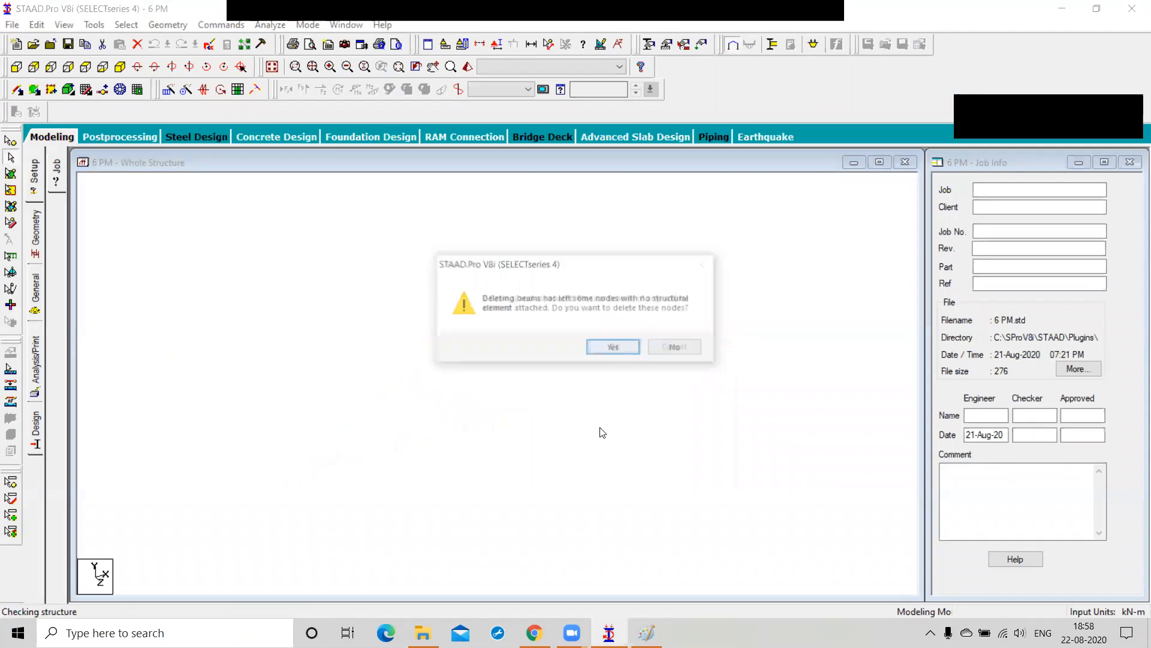
pyautogui.click(598, 351)
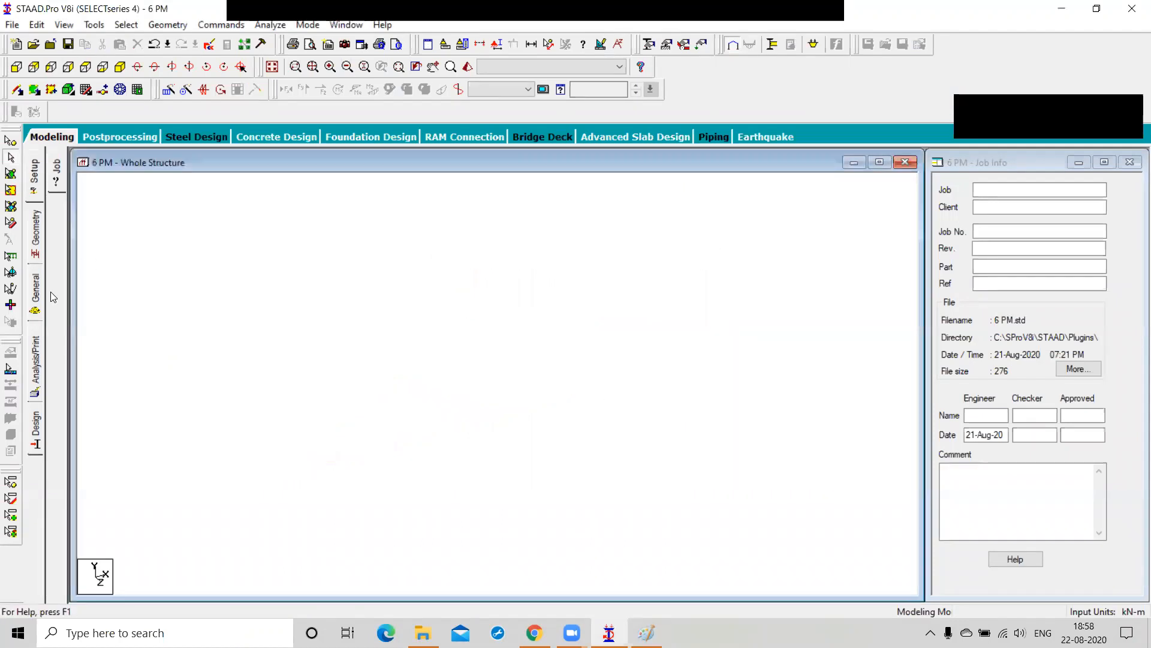
# Step: Edit the default linear grid for beam geometry, setting 14 X construction lines at 4 m spacing
pyautogui.click(35, 238)
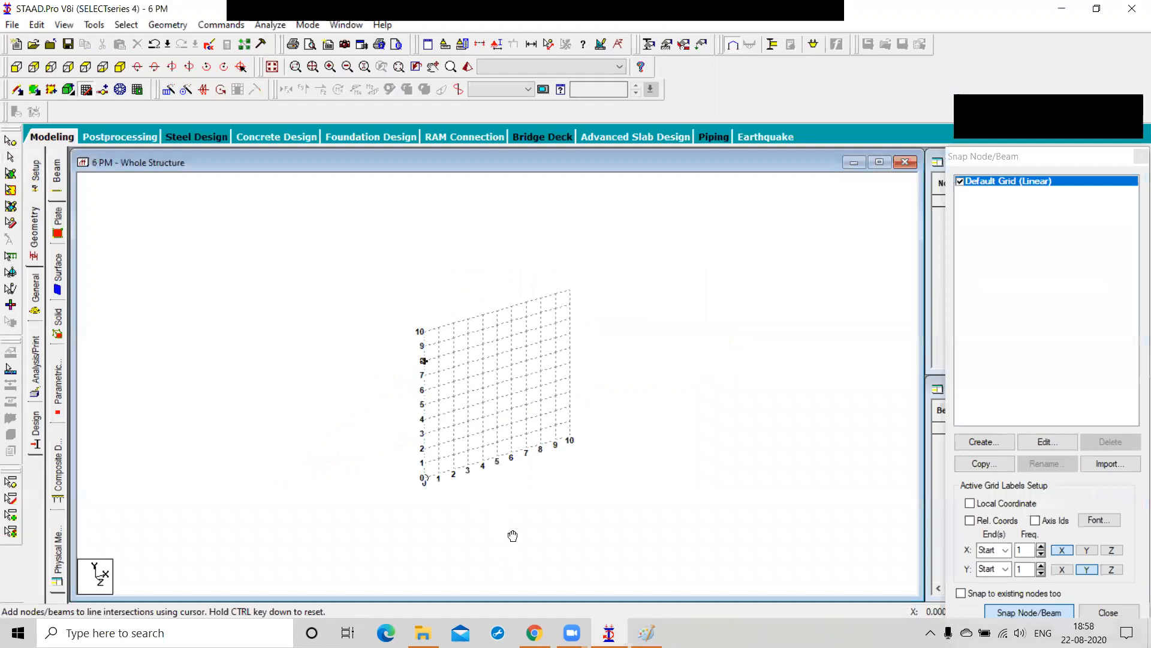
pyautogui.scroll(3, 504, 517)
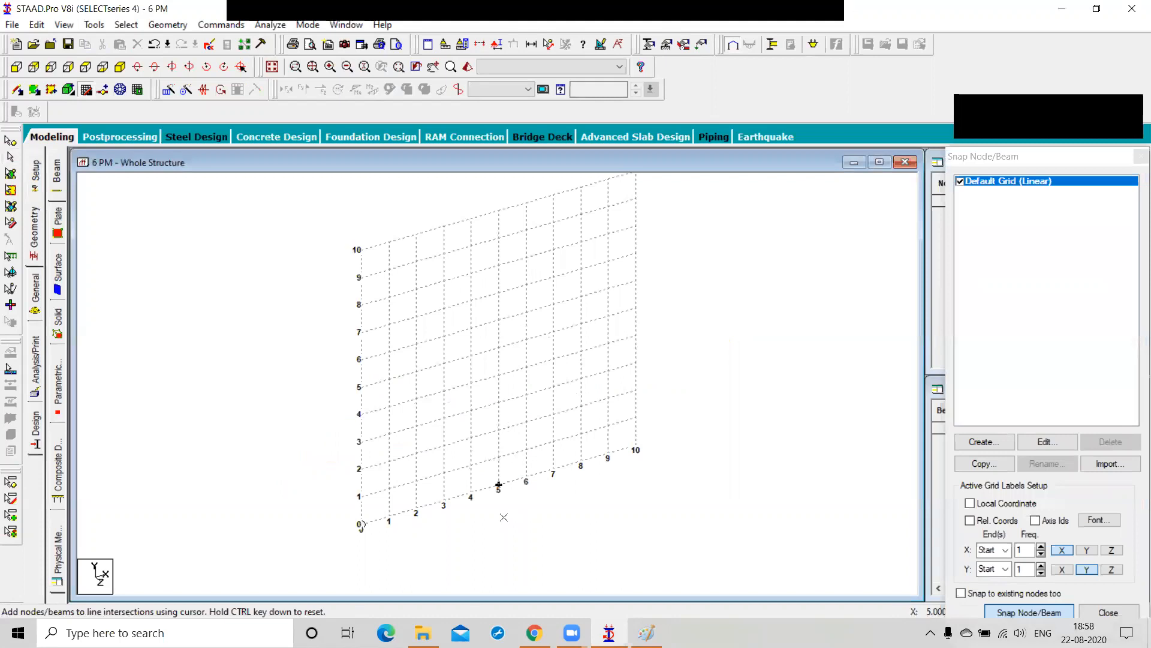
pyautogui.scroll(-1, 503, 517)
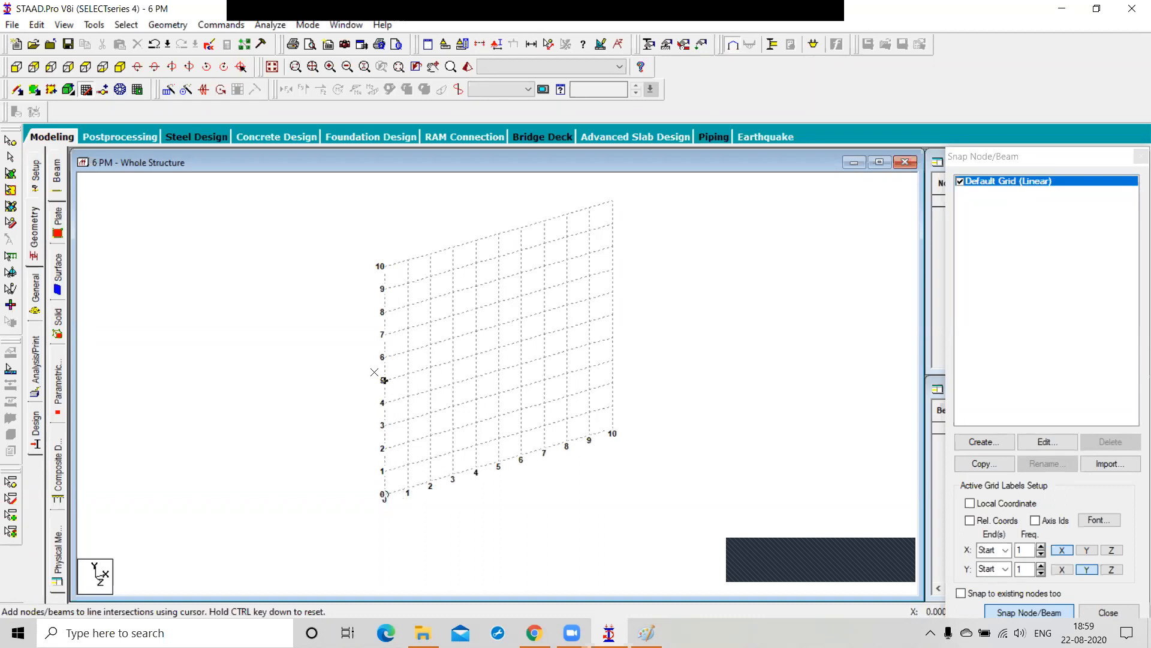
pyautogui.click(1046, 442)
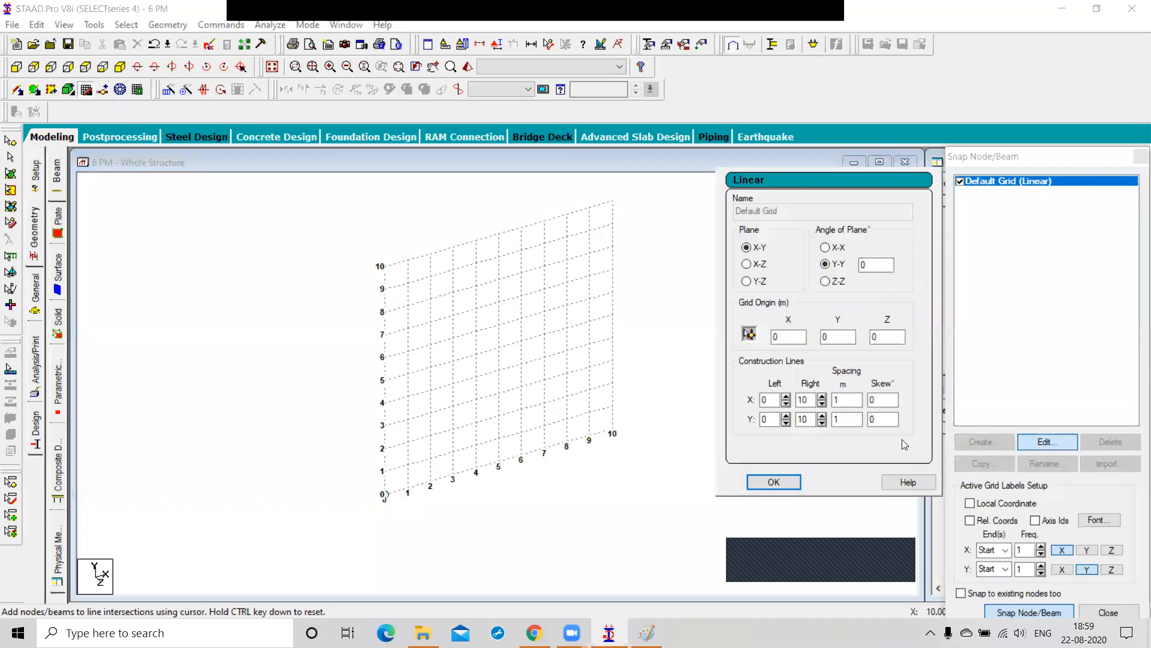
pyautogui.click(815, 400)
pyautogui.click(824, 398)
pyautogui.click(822, 397)
pyautogui.click(823, 397)
pyautogui.click(823, 397)
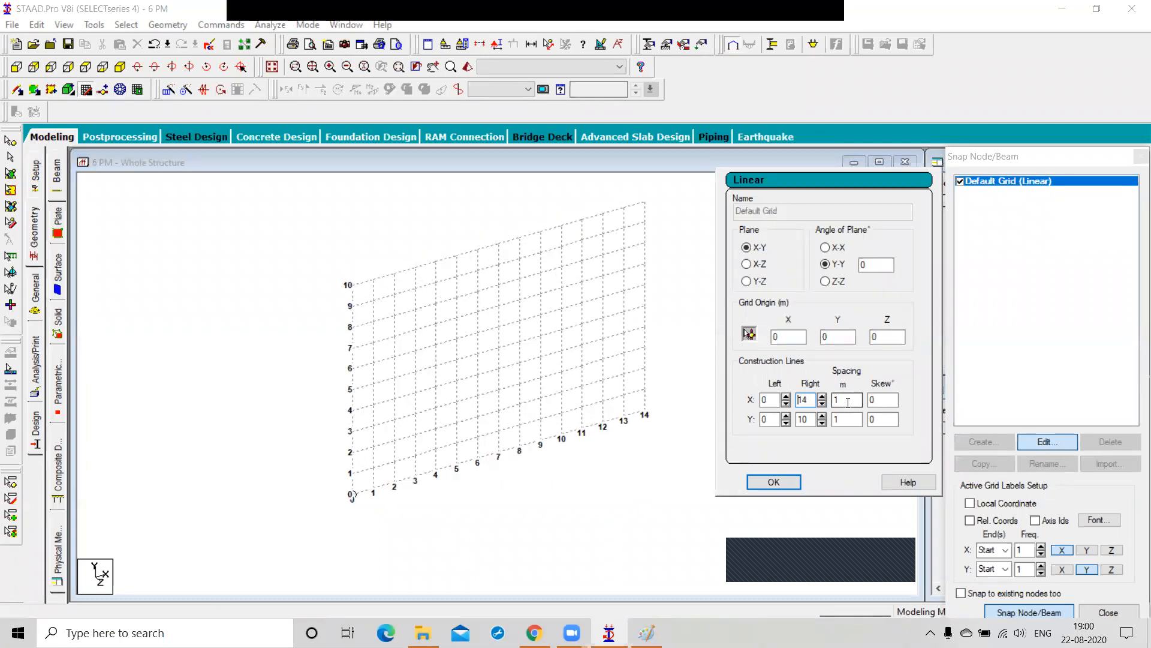
pyautogui.doubleClick(849, 400)
pyautogui.write('4')
pyautogui.click(850, 418)
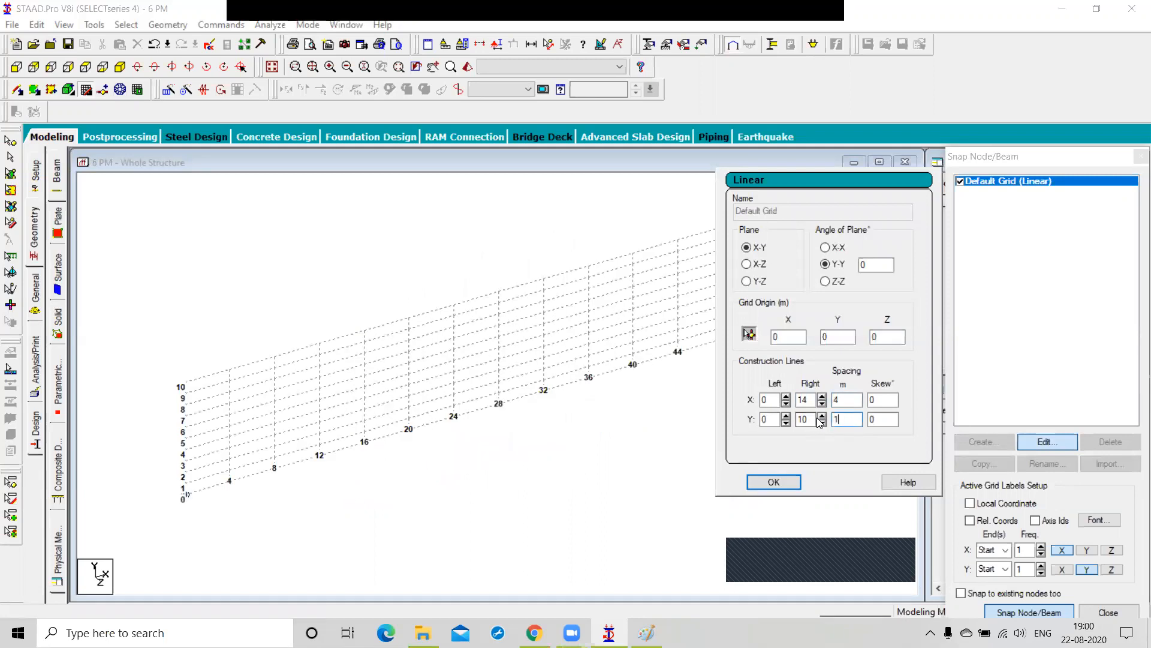
# Step: Set the grid's Y direction to 12 construction lines at 3 m spacing and accept the grid
pyautogui.click(822, 416)
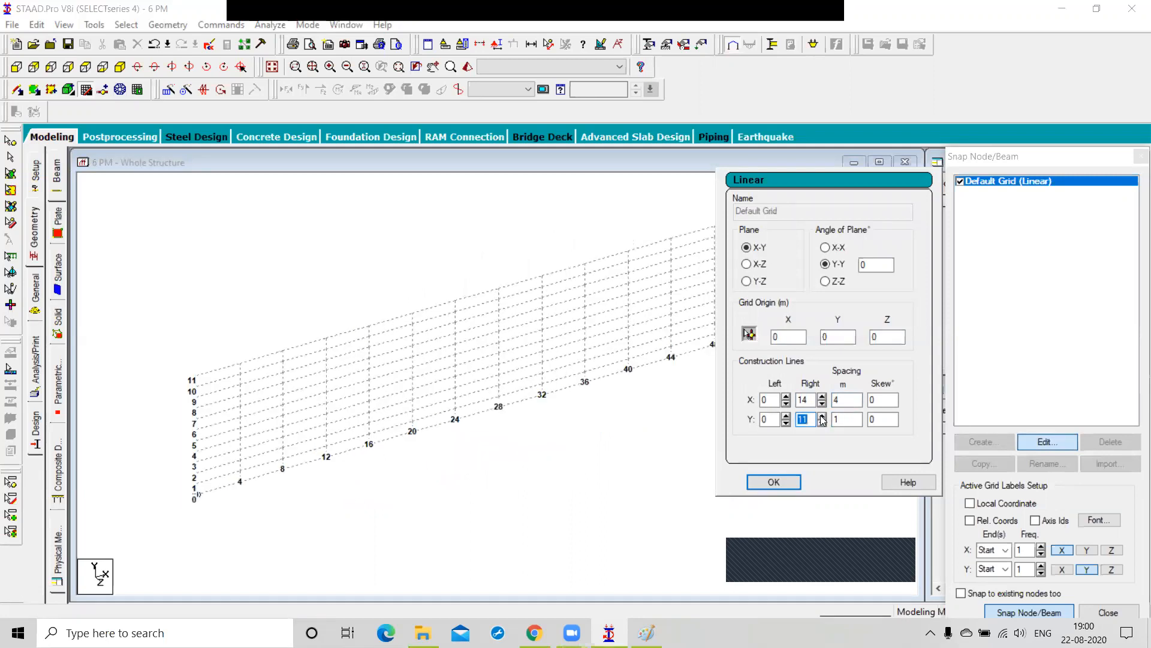
pyautogui.click(822, 418)
pyautogui.press('Tab')
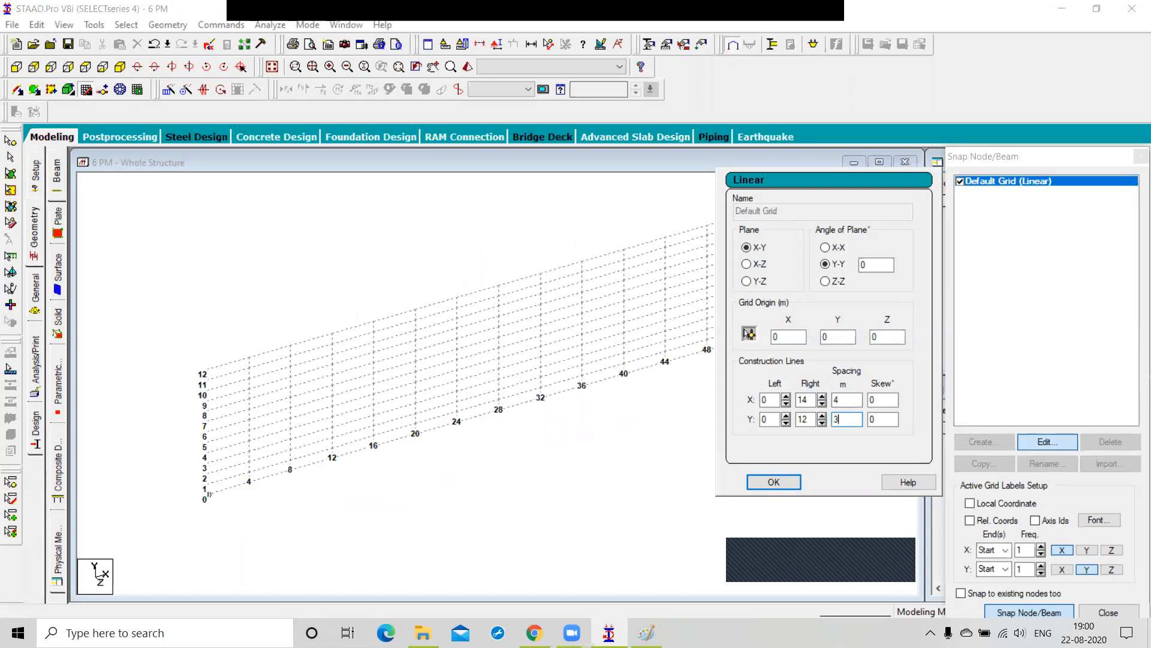
pyautogui.write('3')
pyautogui.press('Return')
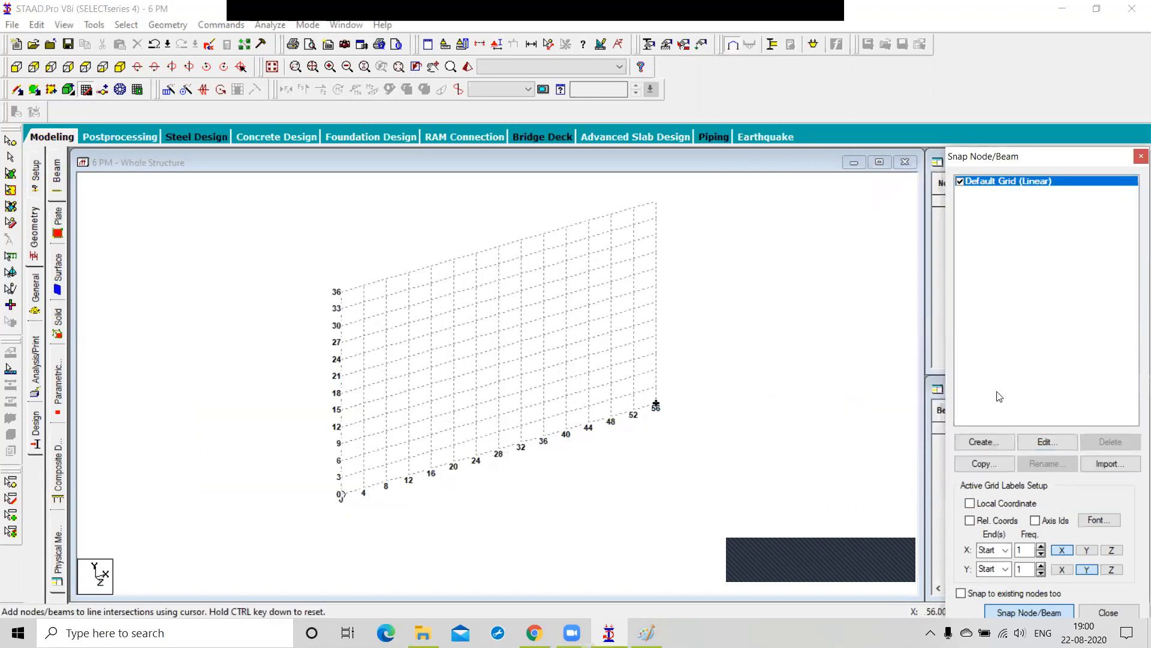
# Step: Edit the default grid to 4 construction lines in both X and Y, checking it against the Paint sketch
pyautogui.click(1046, 441)
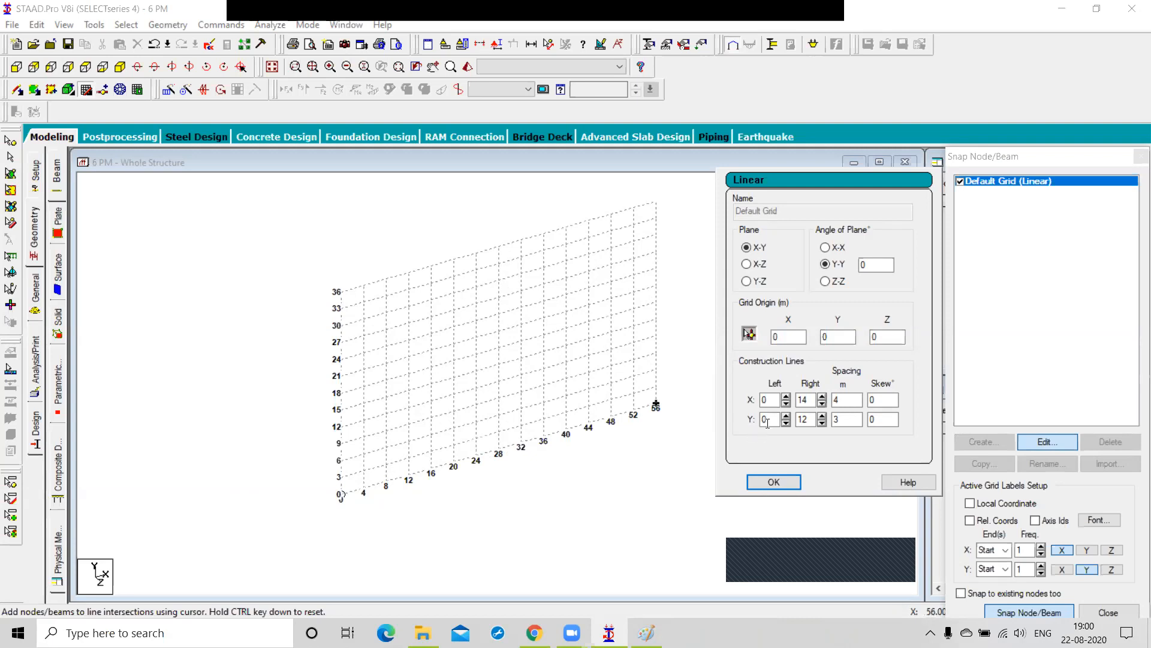
pyautogui.doubleClick(812, 402)
pyautogui.write('4')
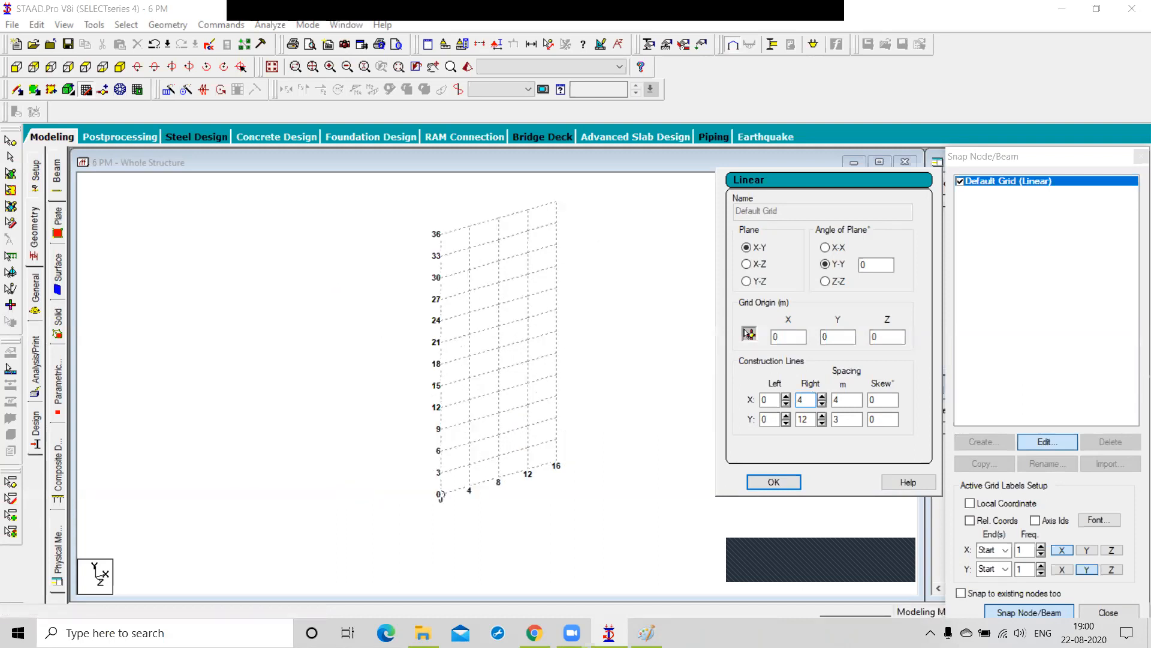
pyautogui.doubleClick(804, 418)
pyautogui.write('4')
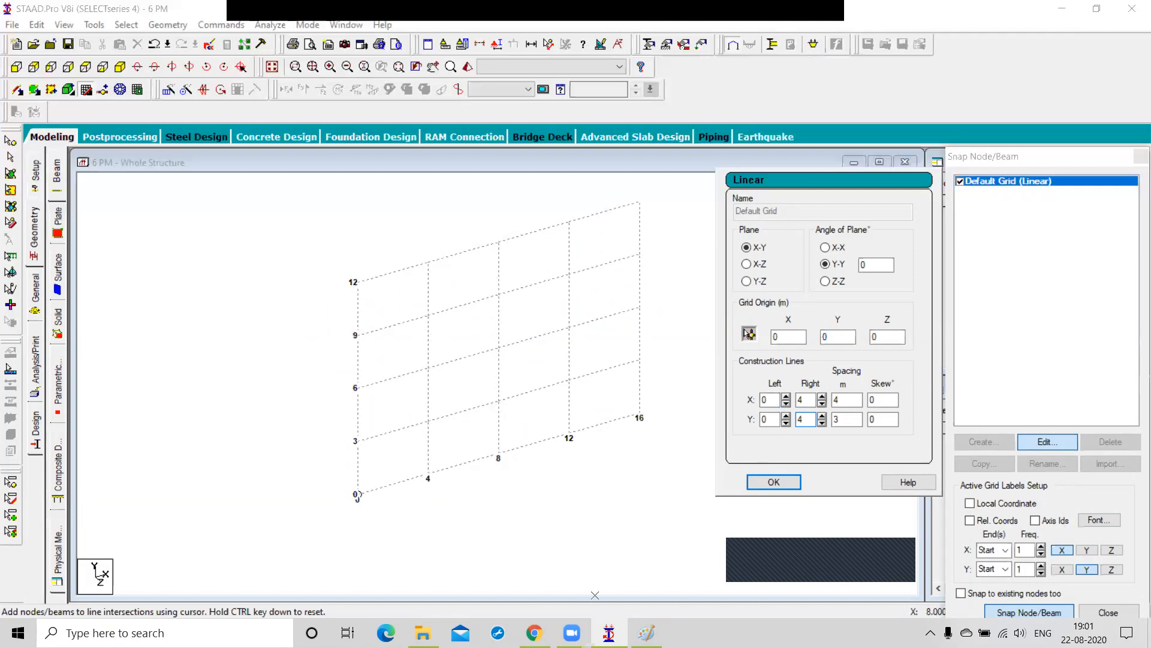
pyautogui.click(647, 633)
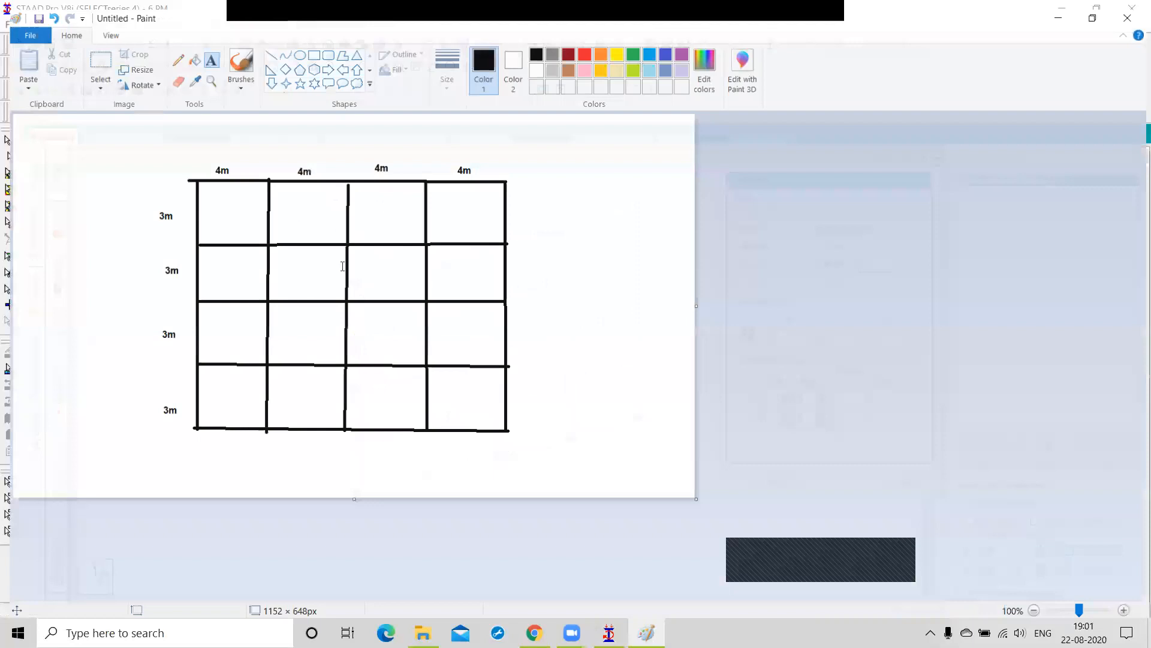
pyautogui.click(1060, 9)
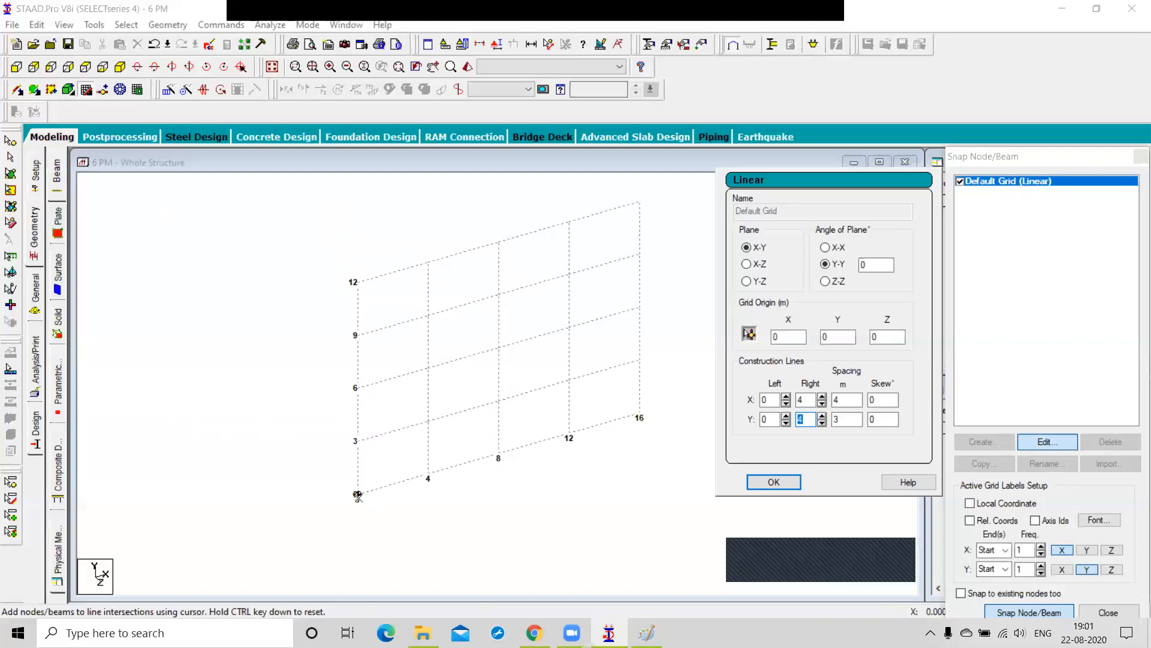
# Step: Draw beams around the 16 m by 12 m grid perimeter, starting and ending at the origin, with nodes at every grid intersection
pyautogui.click(358, 495)
pyautogui.click(358, 388)
pyautogui.click(357, 334)
pyautogui.click(358, 282)
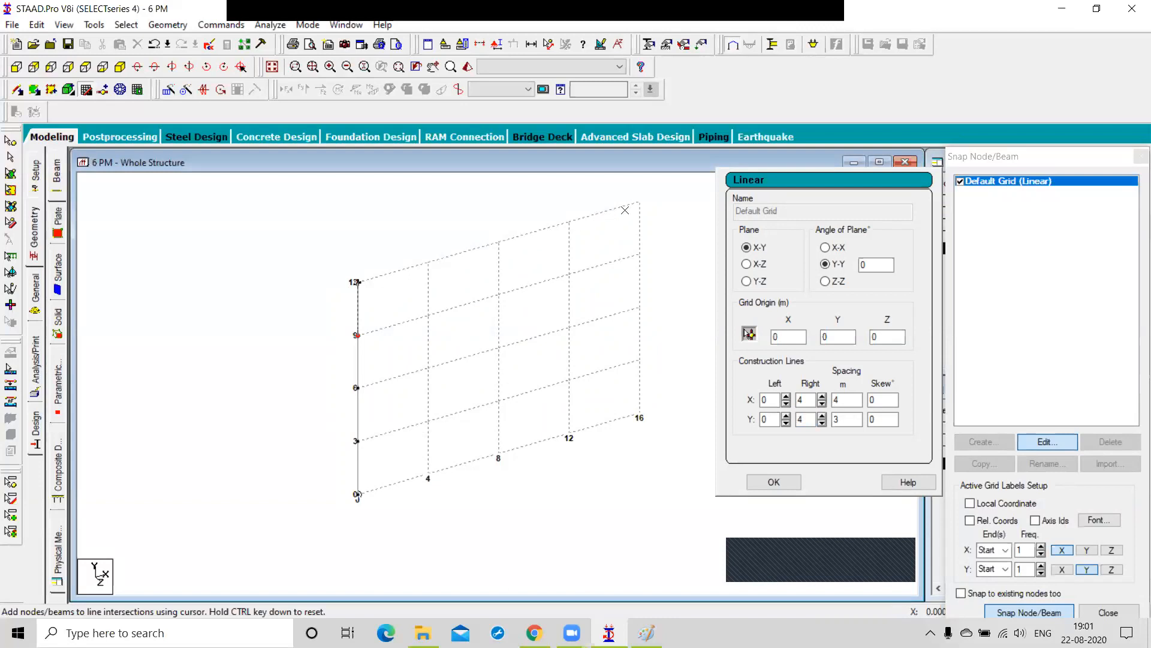
pyautogui.click(644, 307)
pyautogui.click(648, 358)
pyautogui.click(643, 416)
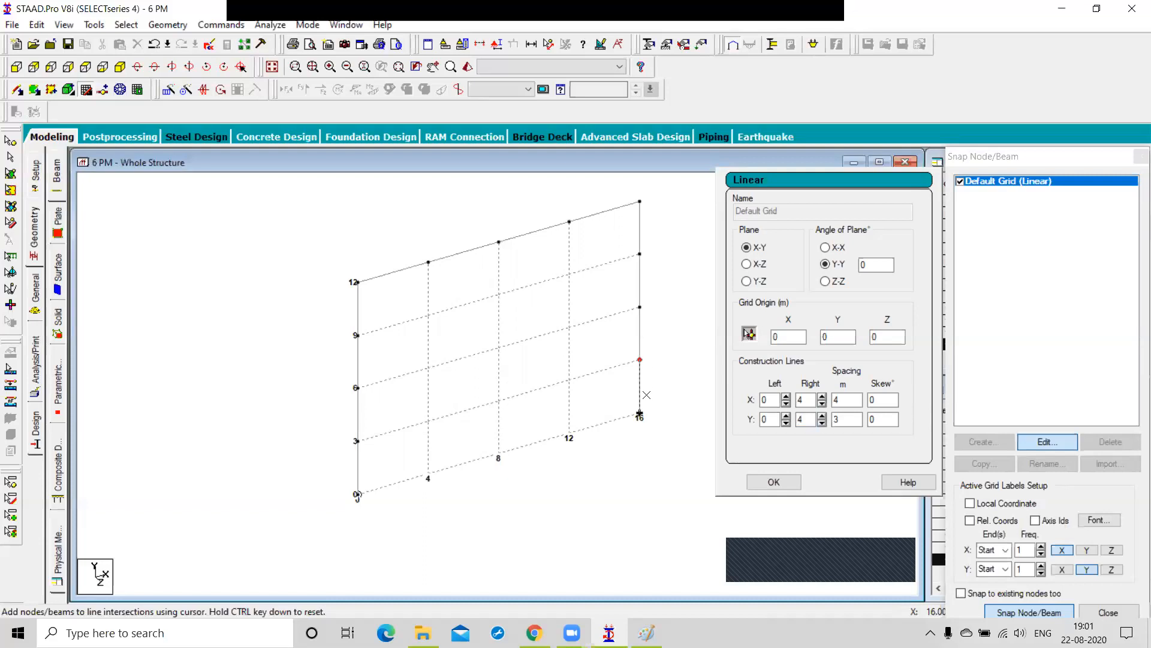
pyautogui.click(569, 433)
pyautogui.click(498, 454)
pyautogui.click(428, 475)
pyautogui.click(358, 493)
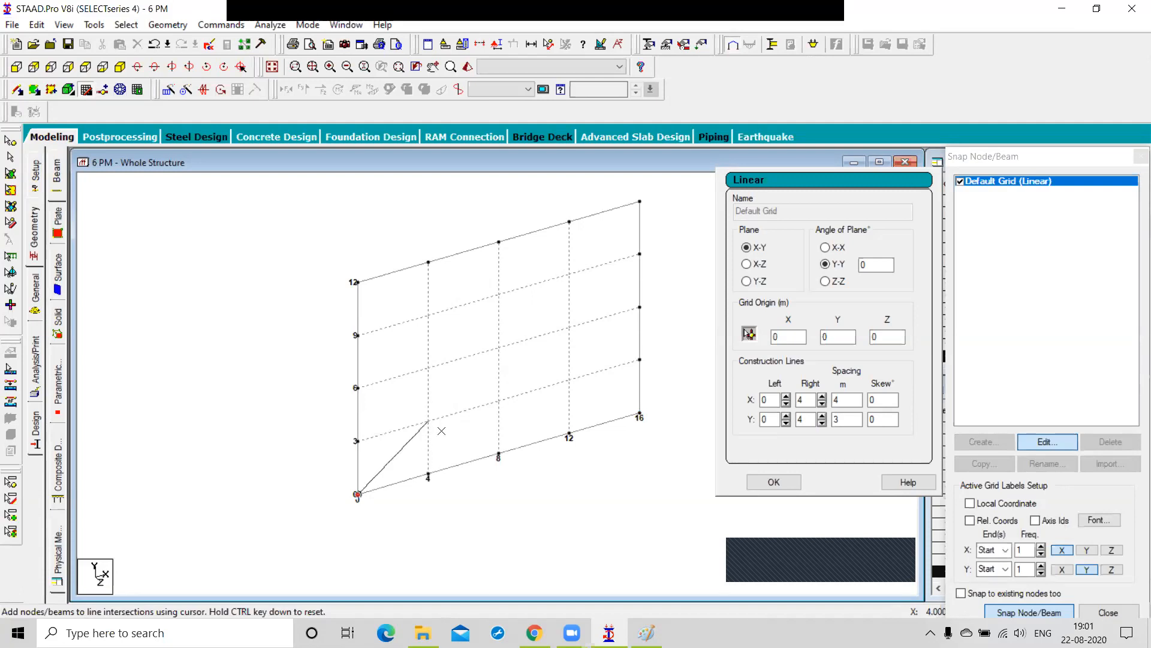
# Step: Draw the vertical members along grid line X = 4 from the base up to Y = 12, with nodes every 3 m
pyautogui.click(428, 474)
pyautogui.click(427, 421)
pyautogui.click(429, 368)
pyautogui.click(428, 315)
pyautogui.click(428, 262)
# Step: Draw the vertical members along grid line X = 8 from the top edge down to the base, with nodes every 3 m
pyautogui.click(499, 241)
pyautogui.click(499, 293)
pyautogui.click(499, 347)
pyautogui.click(499, 400)
pyautogui.click(499, 452)
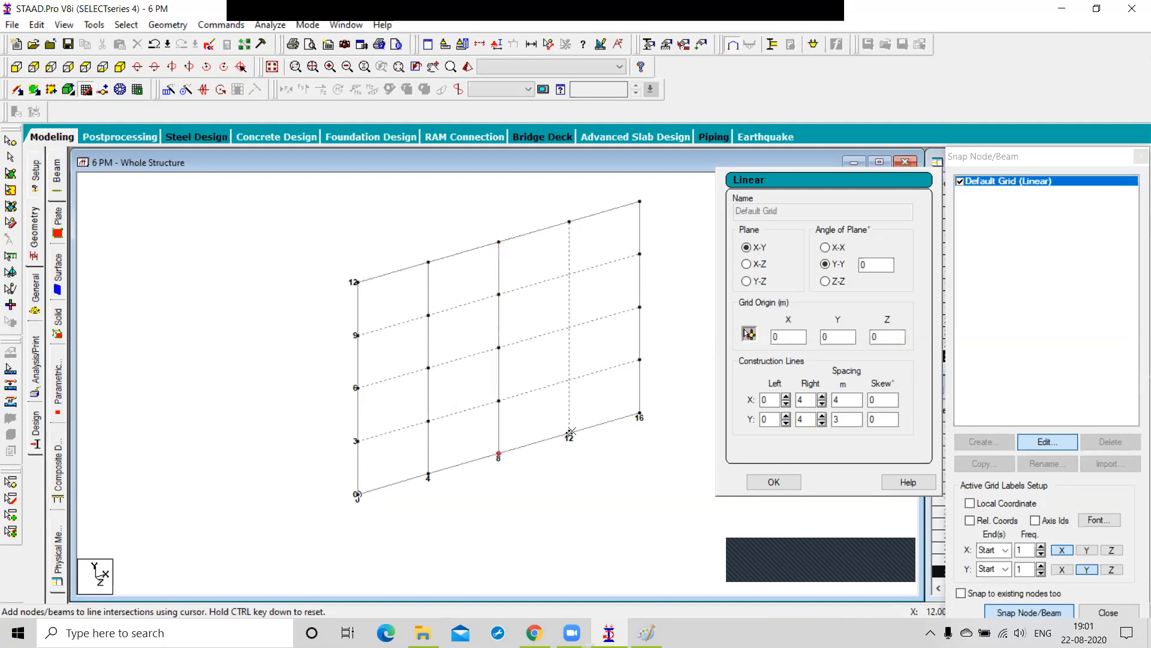
# Step: Draw the vertical members along grid line X = 12 from the base up to Y = 12, with nodes every 3 m
pyautogui.click(569, 433)
pyautogui.click(569, 380)
pyautogui.click(569, 328)
pyautogui.click(569, 274)
pyautogui.click(569, 222)
# Step: Draw the horizontal beams along grid line Y = 9 from X = 0 to X = 16, with nodes every 4 m
pyautogui.keyDown('ctrl'); pyautogui.click(428, 315); pyautogui.keyUp('ctrl')
pyautogui.click(495, 296)
pyautogui.click(566, 275)
pyautogui.click(631, 263)
# Step: Draw the horizontal beams along grid line Y = 6 from X = 0 to X = 16, with nodes every 4 m
pyautogui.keyDown('ctrl'); pyautogui.click(370, 388); pyautogui.keyUp('ctrl')
pyautogui.click(438, 374)
pyautogui.click(484, 354)
pyautogui.click(547, 337)
pyautogui.click(612, 324)
# Step: Draw the horizontal beams along grid line Y = 3 from X = 0 to X = 16 and end node placement
pyautogui.keyDown('ctrl'); pyautogui.click(359, 441); pyautogui.keyUp('ctrl')
pyautogui.click(429, 420)
pyautogui.click(497, 400)
pyautogui.click(548, 390)
pyautogui.click(627, 363)
pyautogui.press('Escape')
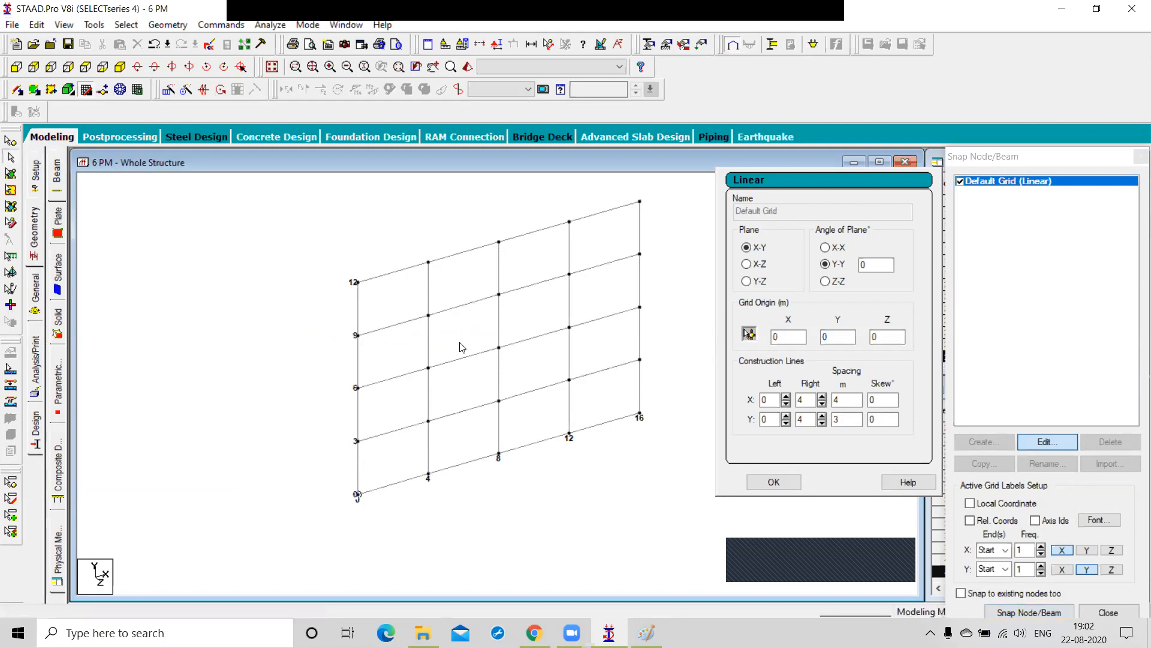
pyautogui.scroll(1, 493, 365)
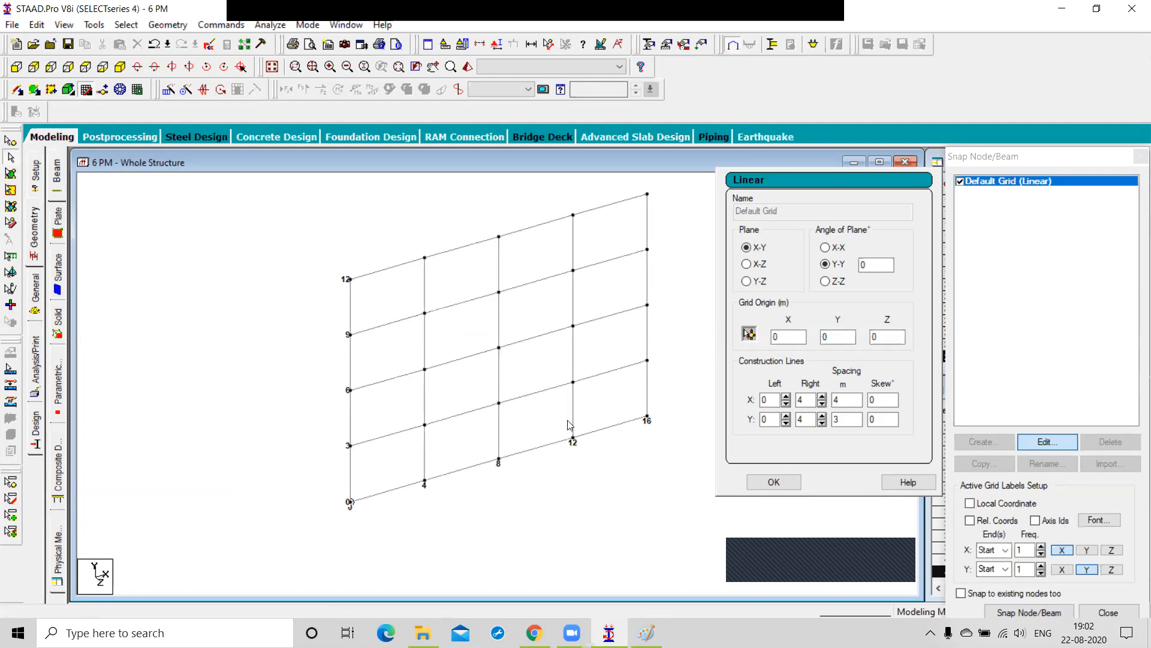
# Step: Switch to Paint and delete the entire frame sketch with its 4m and 3m labels
pyautogui.click(647, 632)
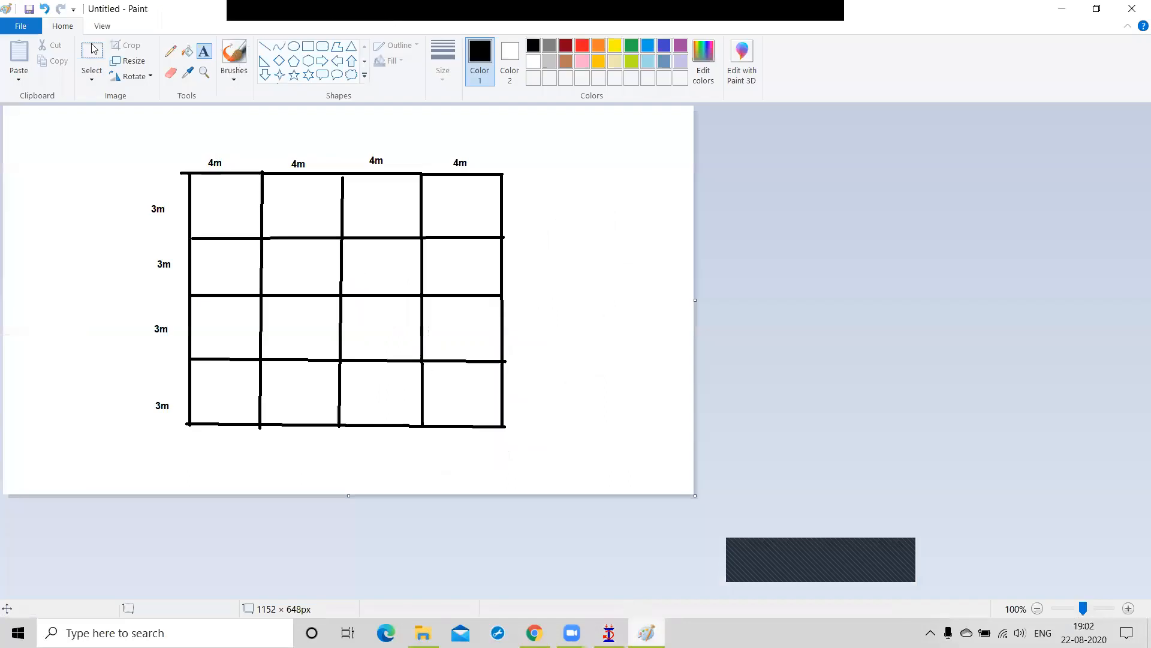
pyautogui.moveTo(107, 128); pyautogui.dragTo(545, 466)
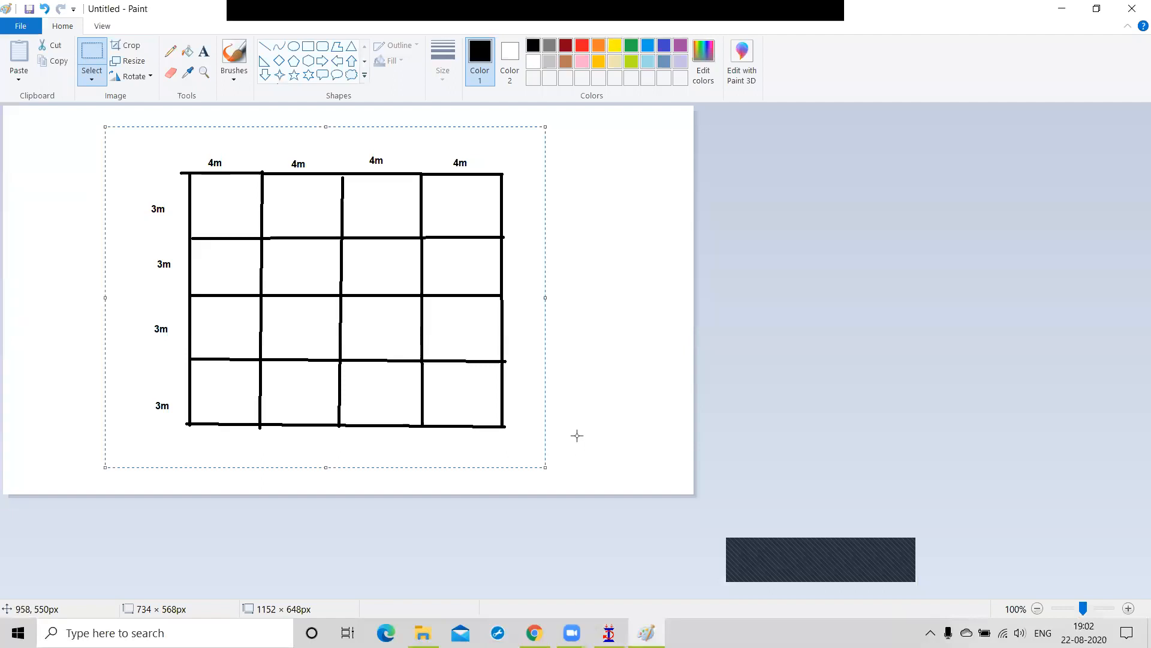
pyautogui.press('Delete')
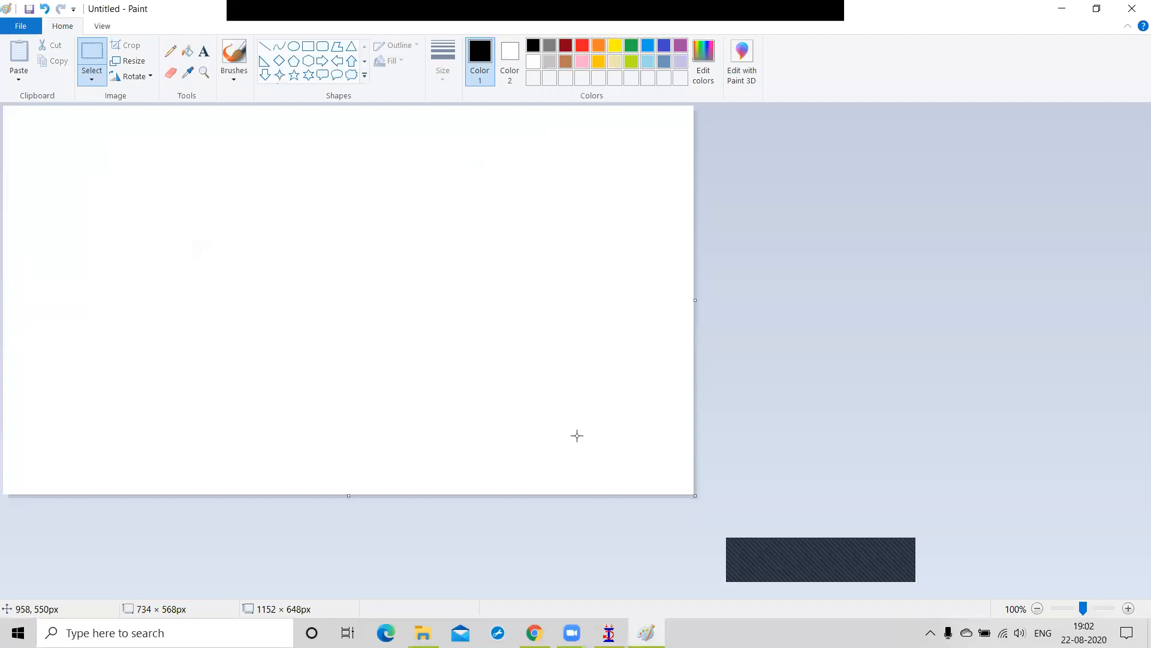
# Step: Draw a wide triangular truss outline with straight lines: a horizontal base and two rafters meeting at an apex
pyautogui.click(265, 46)
pyautogui.moveTo(136, 347); pyautogui.dragTo(507, 348)
pyautogui.click(362, 249)
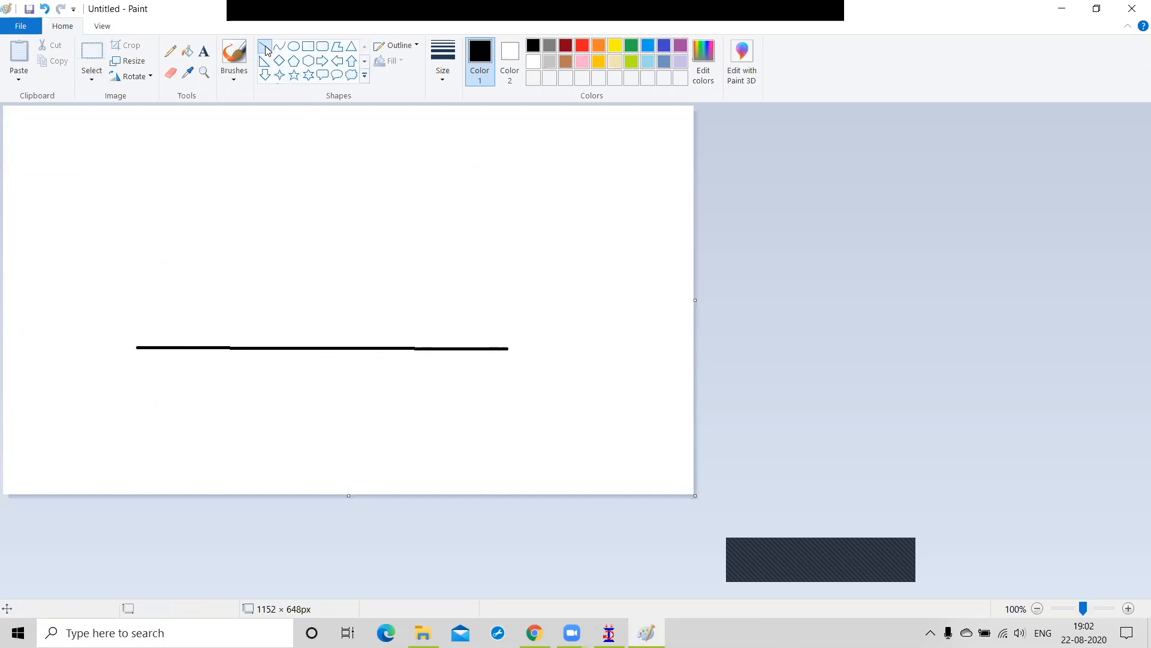
pyautogui.moveTo(138, 347); pyautogui.dragTo(508, 349)
pyautogui.click(340, 220)
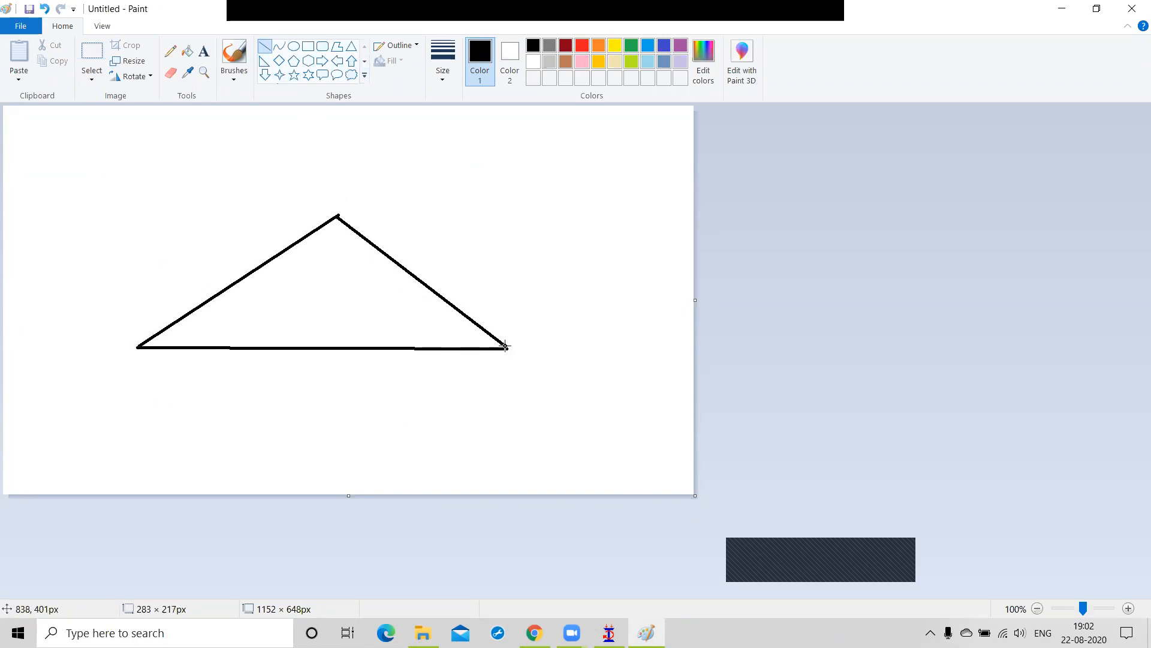
# Step: Draw two inner diagonals from the middle of each rafter to the midpoint of the truss base
pyautogui.click(362, 310)
pyautogui.moveTo(245, 277)
pyautogui.mouseDown()
pyautogui.moveTo(303, 347)
pyautogui.moveTo(333, 350)
pyautogui.moveTo(419, 282)
pyautogui.mouseUp()
pyautogui.click(333, 350)
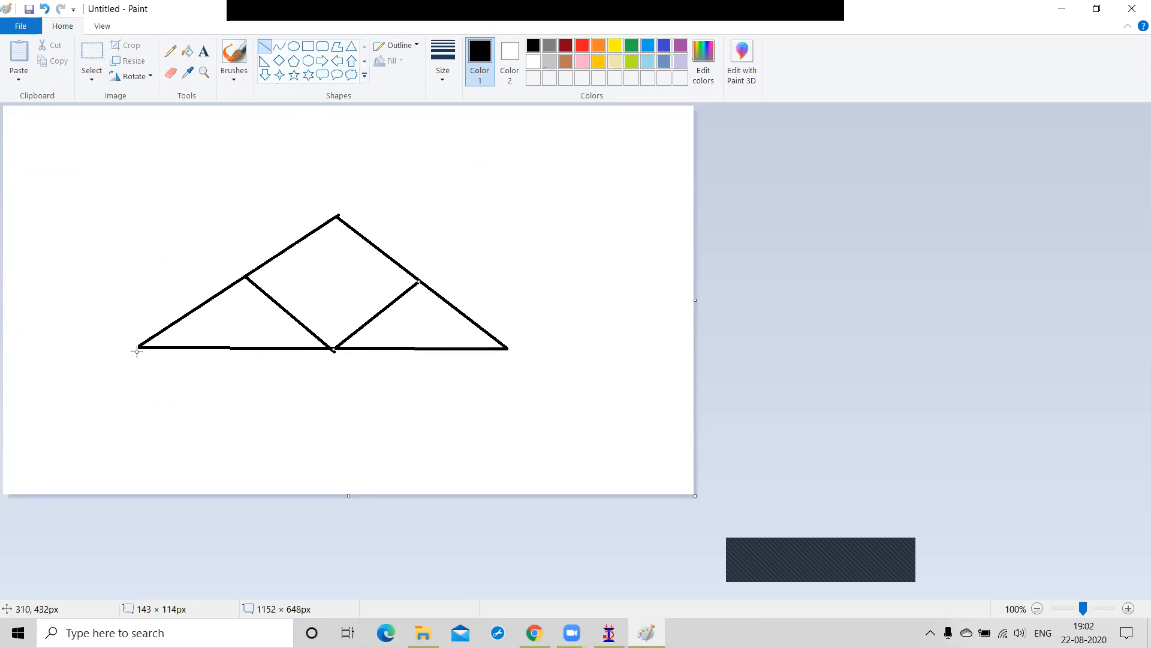
# Step: Label the three base nodes of the truss a, b and c from the left support to the right support
pyautogui.click(204, 54)
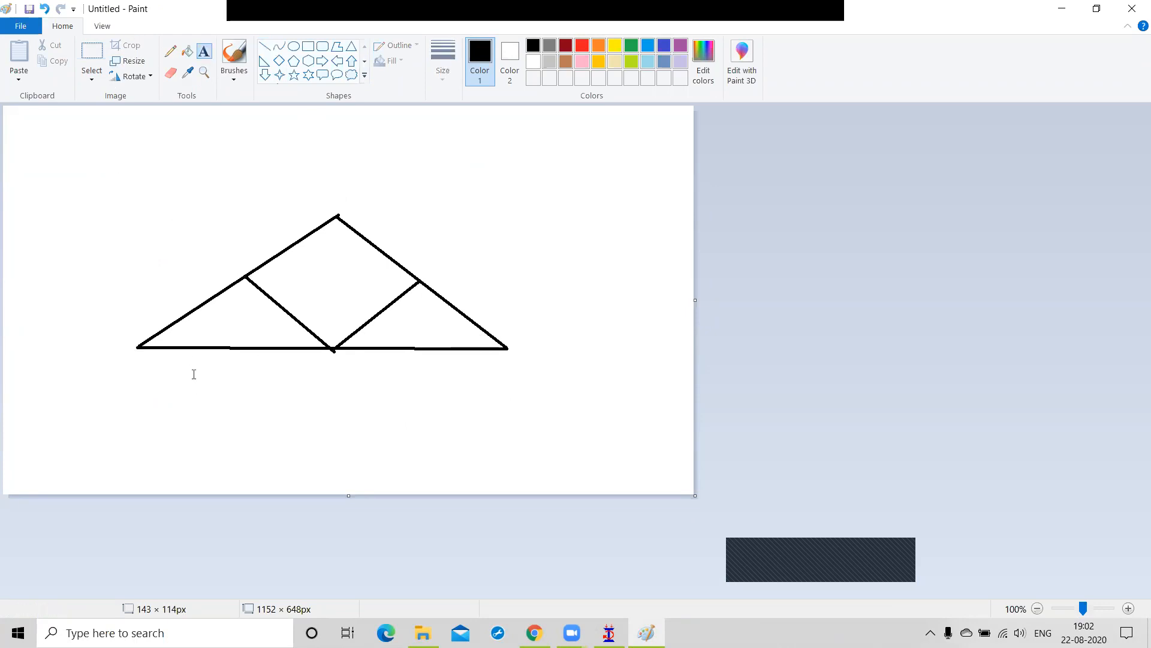
pyautogui.click(104, 360)
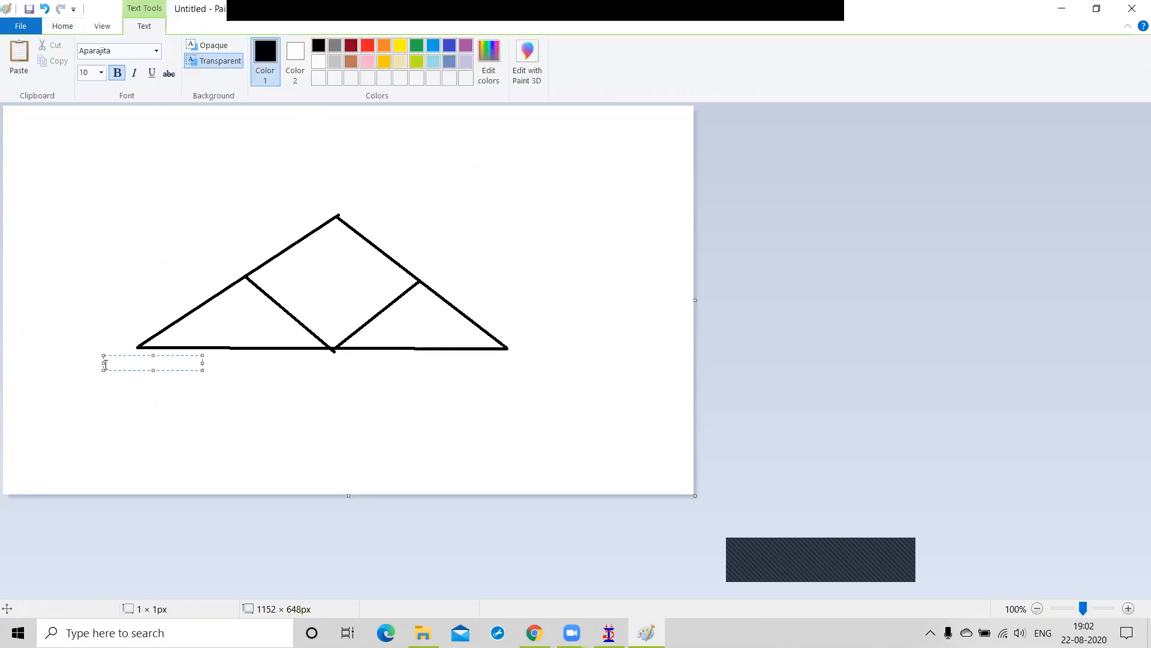
pyautogui.click(325, 360)
pyautogui.click(323, 361)
pyautogui.click(511, 364)
pyautogui.click(509, 364)
pyautogui.write('c')
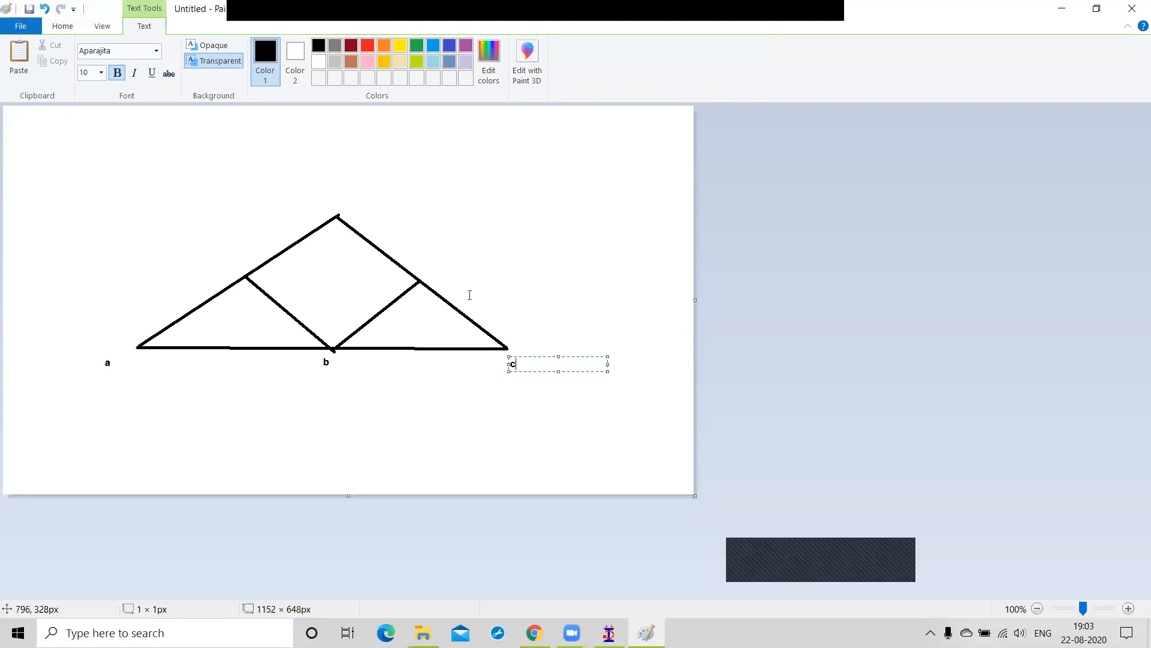
# Step: Label the right rafter midpoint d, the apex e and the left rafter midpoint f
pyautogui.click(433, 273)
pyautogui.click(431, 271)
pyautogui.click(343, 198)
pyautogui.click(343, 199)
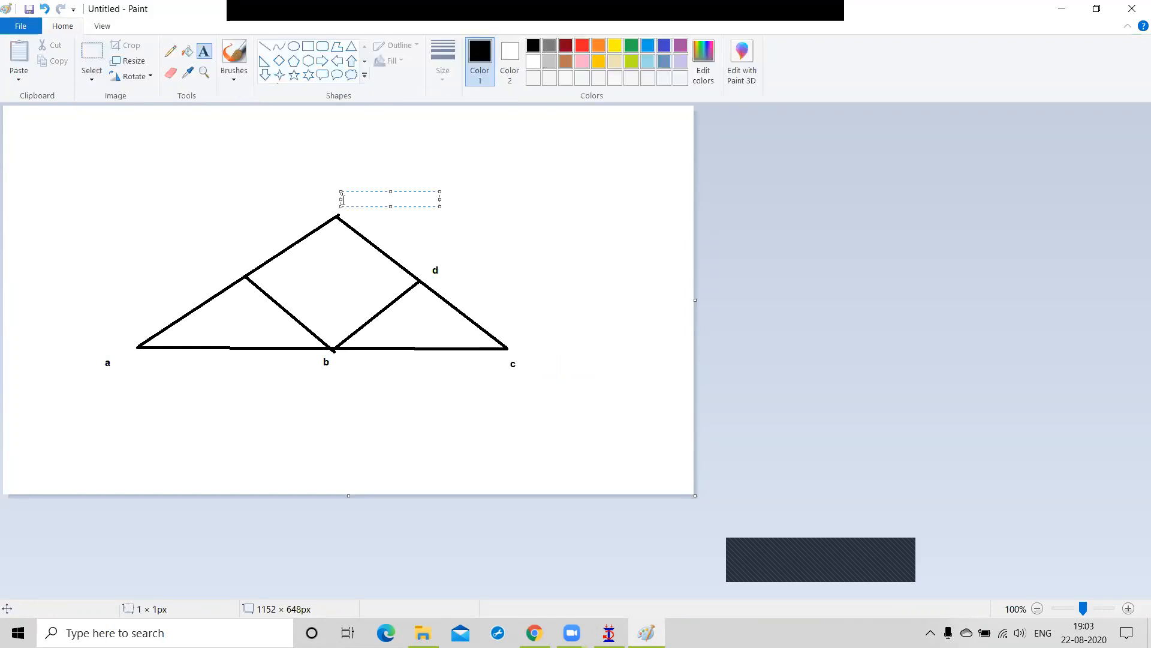
pyautogui.click(219, 259)
pyautogui.click(219, 259)
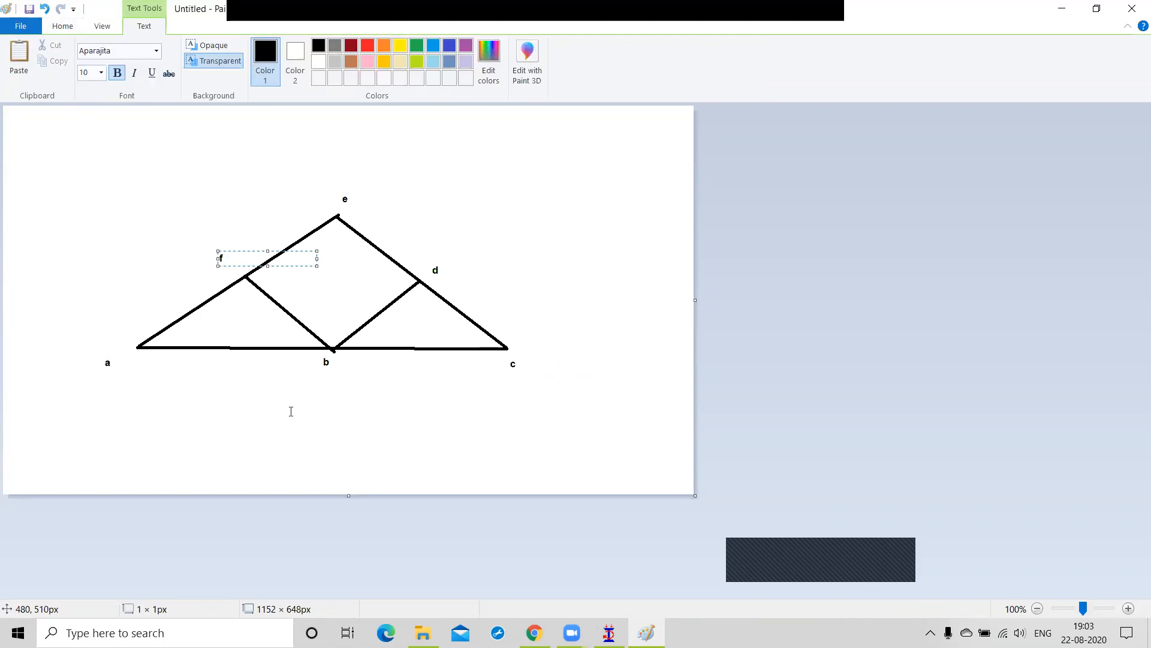
pyautogui.click(291, 411)
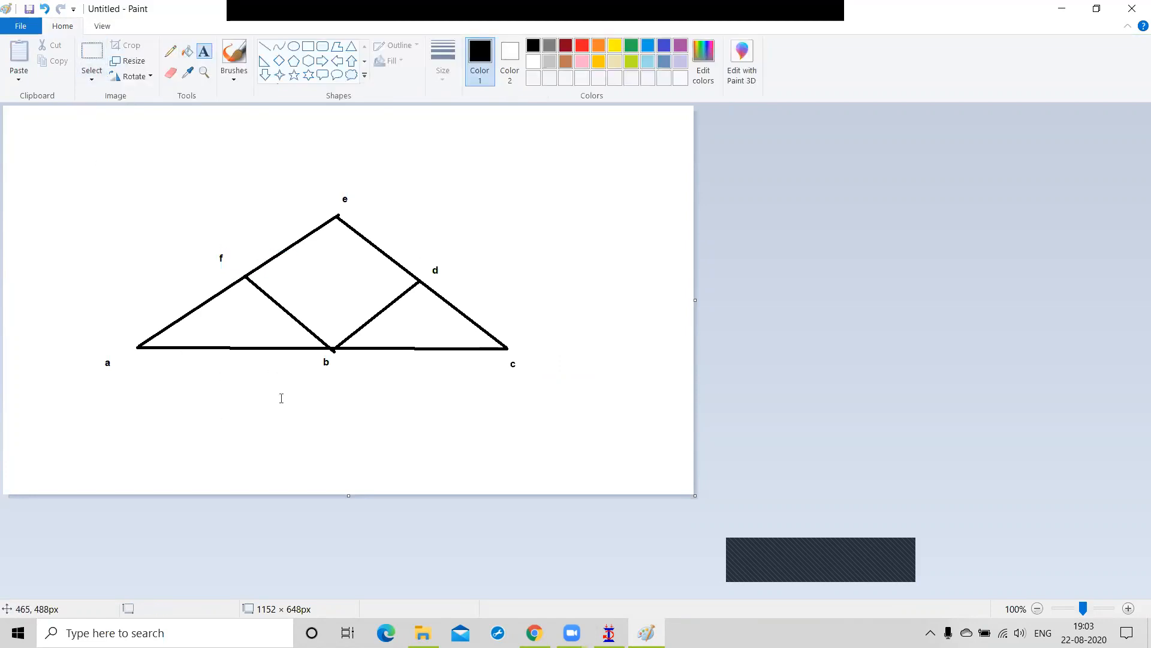
# Step: Add the dimension text "12 m" below the truss base and "6 m" under the span from a to b
pyautogui.click(282, 398)
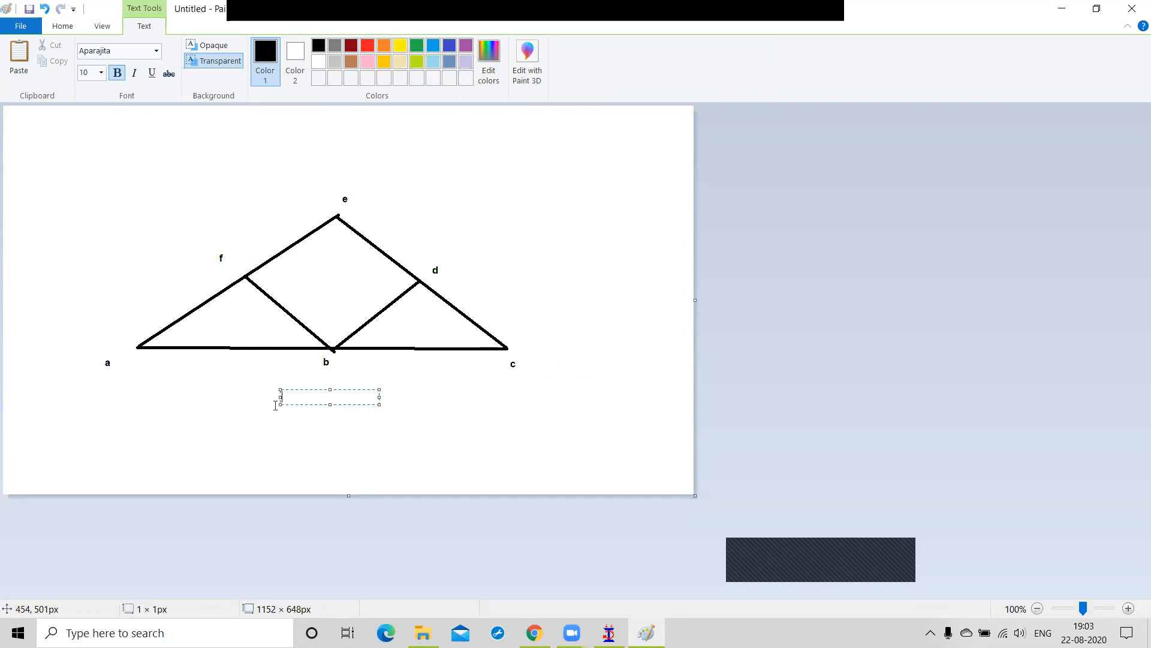
pyautogui.write('12 m')
pyautogui.click(210, 361)
pyautogui.click(210, 360)
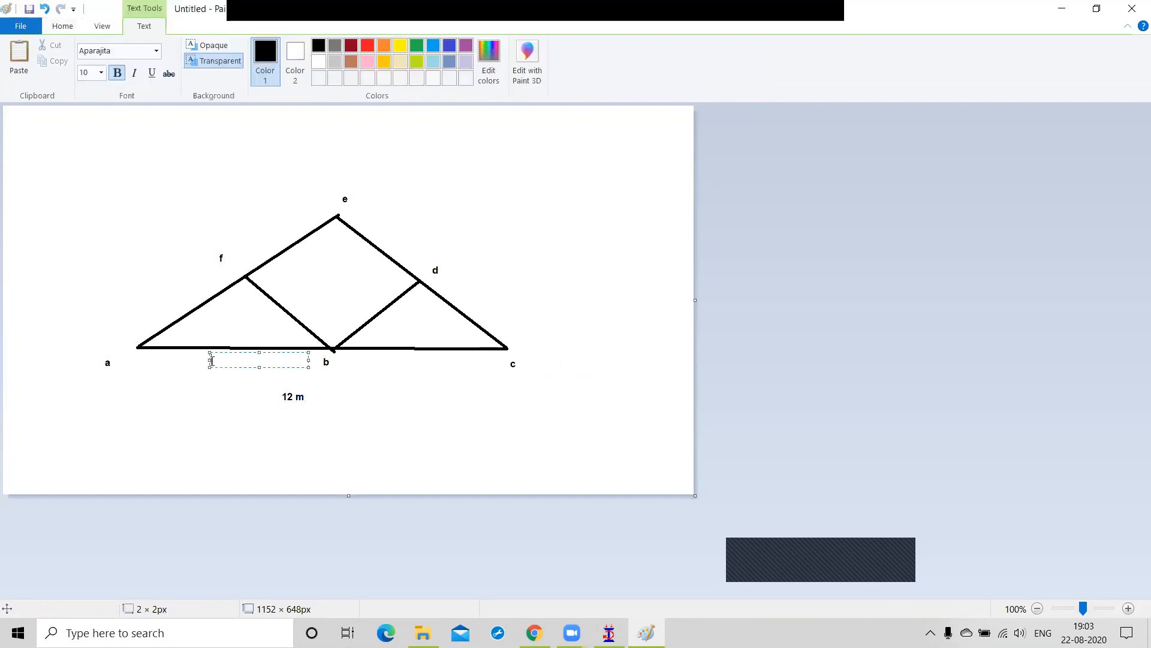
pyautogui.write('6 m')
pyautogui.click(150, 191)
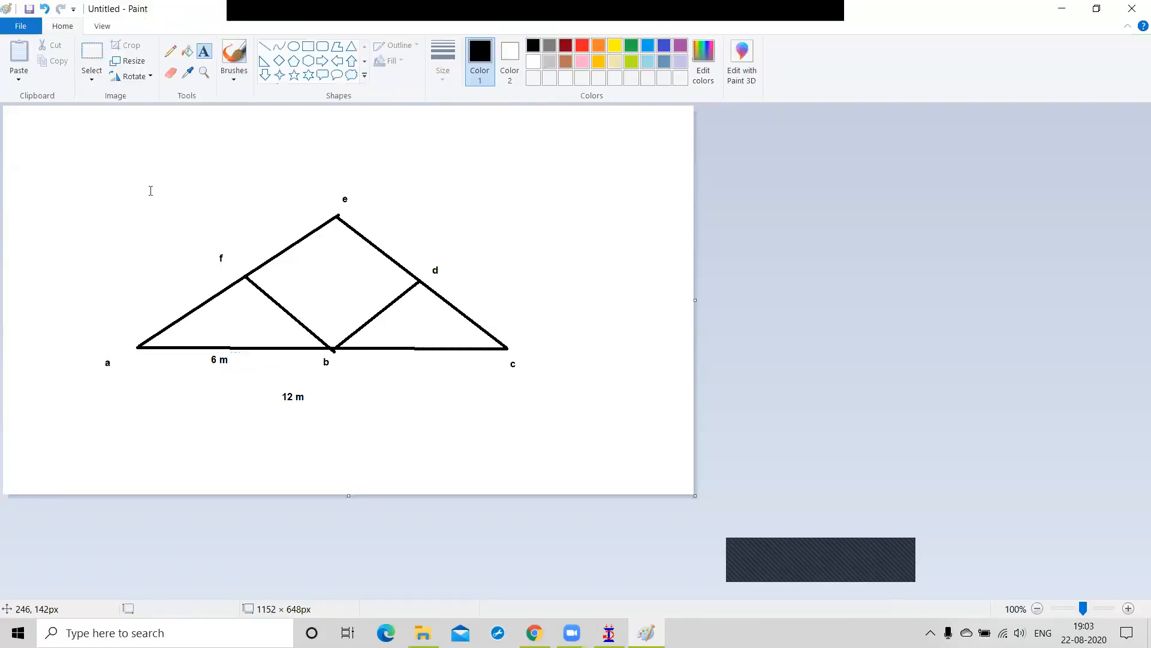
pyautogui.click(187, 72)
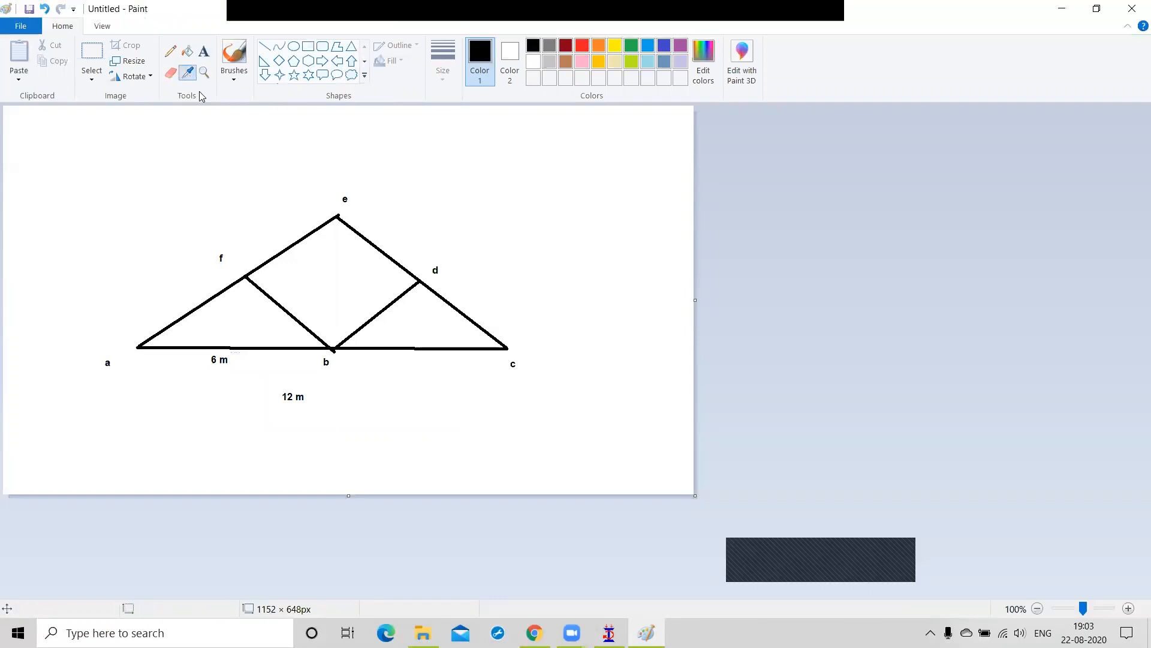
pyautogui.click(531, 263)
pyautogui.click(170, 51)
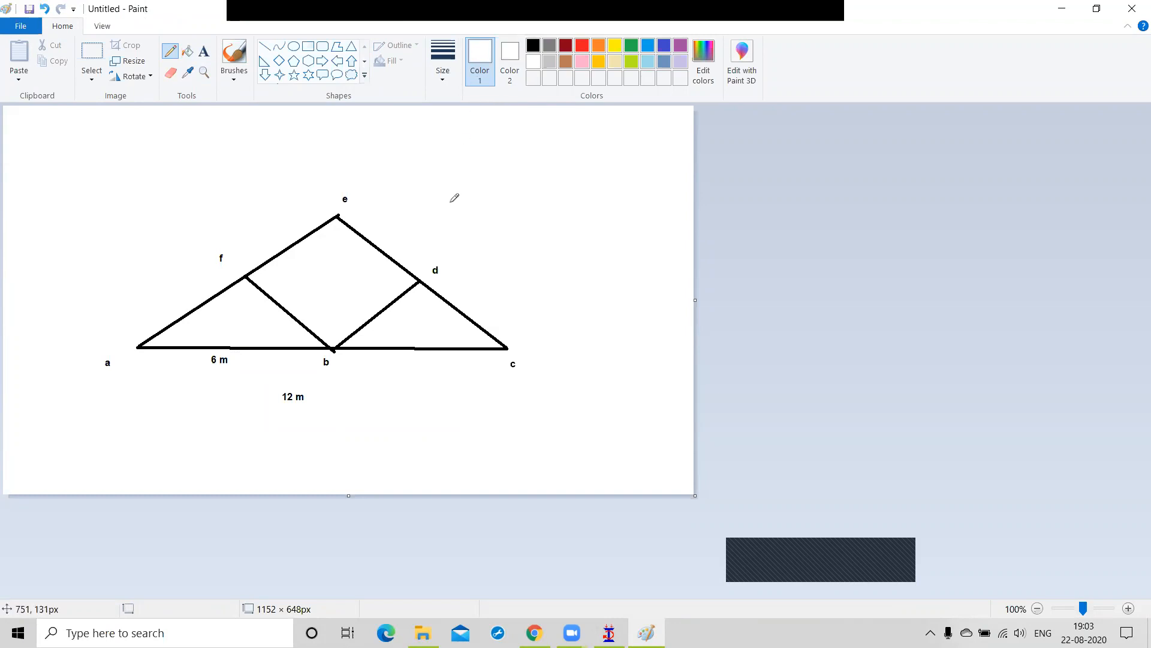
# Step: Add the height label "1.5" in pink text outside the right rafter, near node d
pyautogui.click(204, 51)
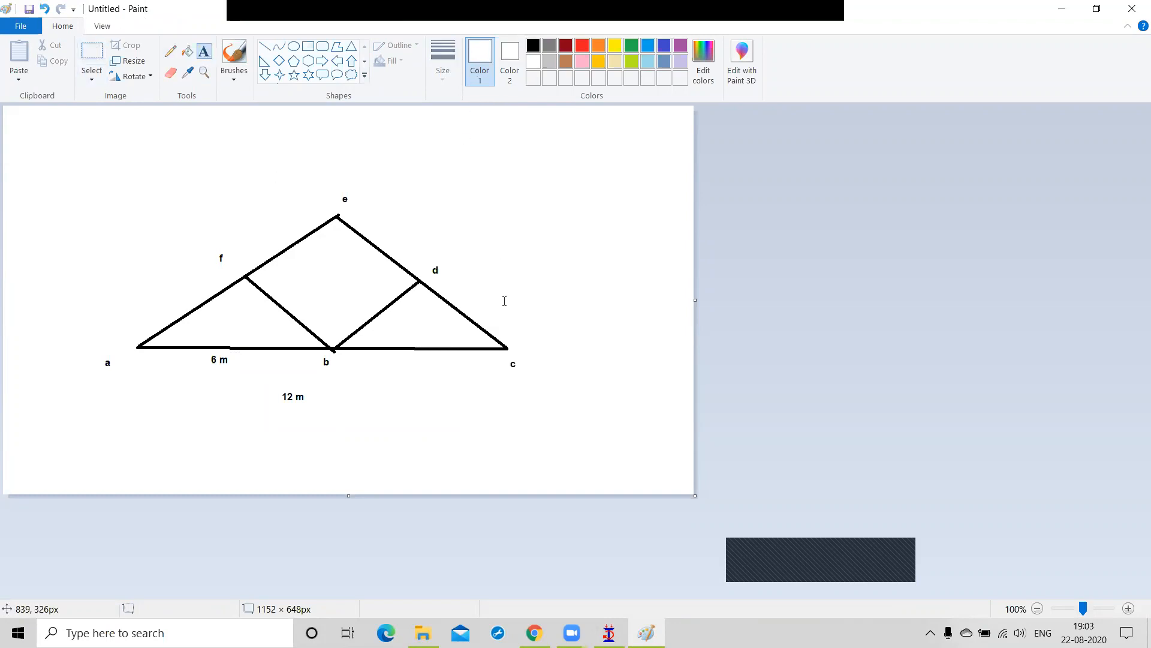
pyautogui.click(497, 289)
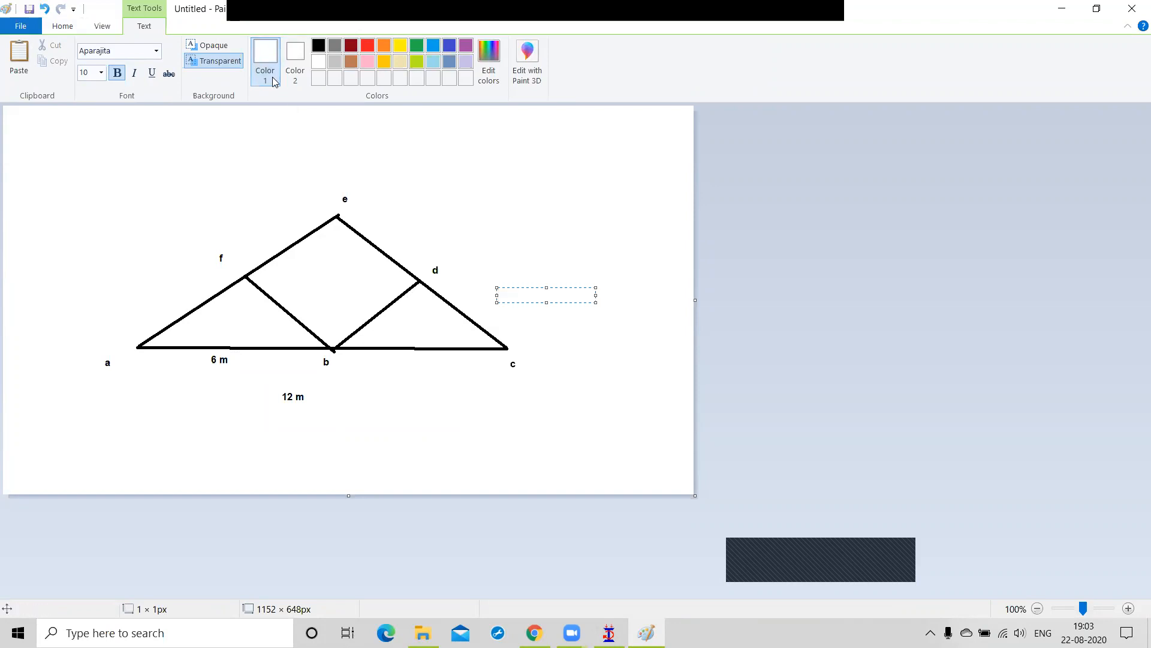
pyautogui.click(368, 63)
pyautogui.write('1.6')
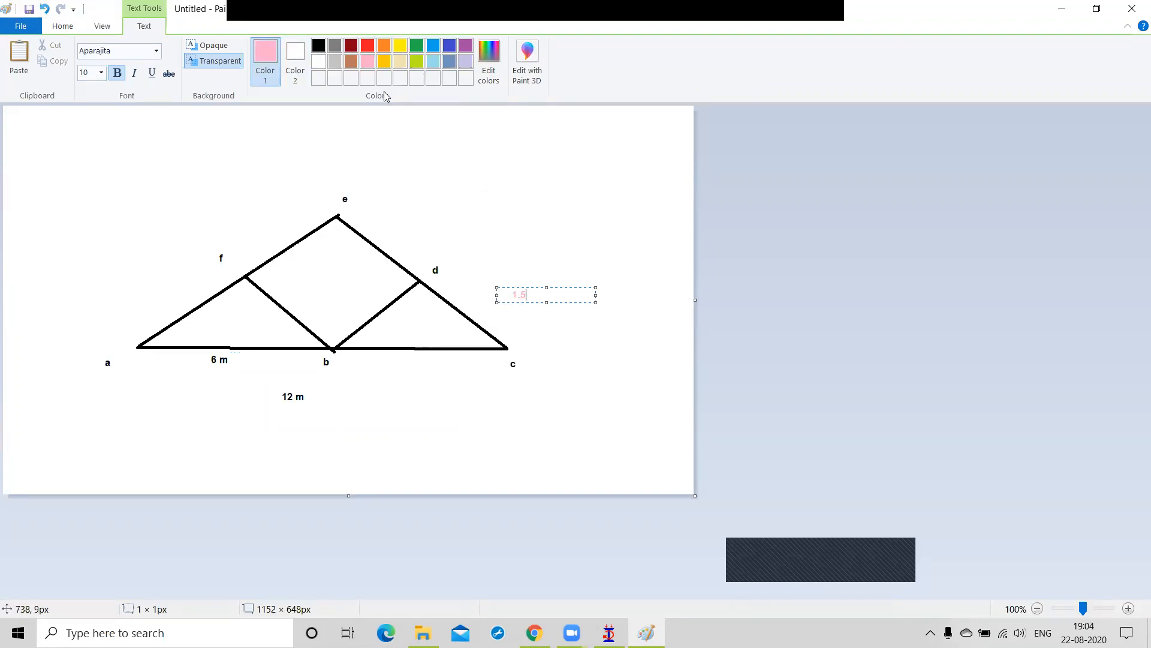
# Step: Set the drawing colour to black and draw a vertical pencil line from node d down to the base
pyautogui.click(318, 46)
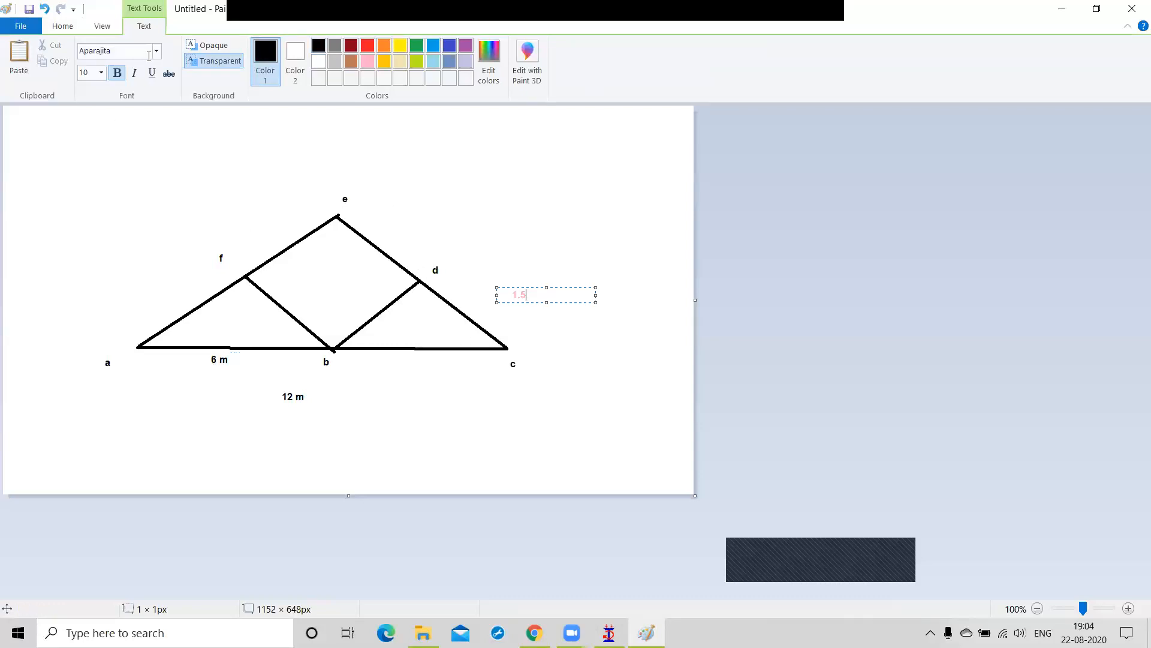
pyautogui.click(108, 172)
pyautogui.click(171, 51)
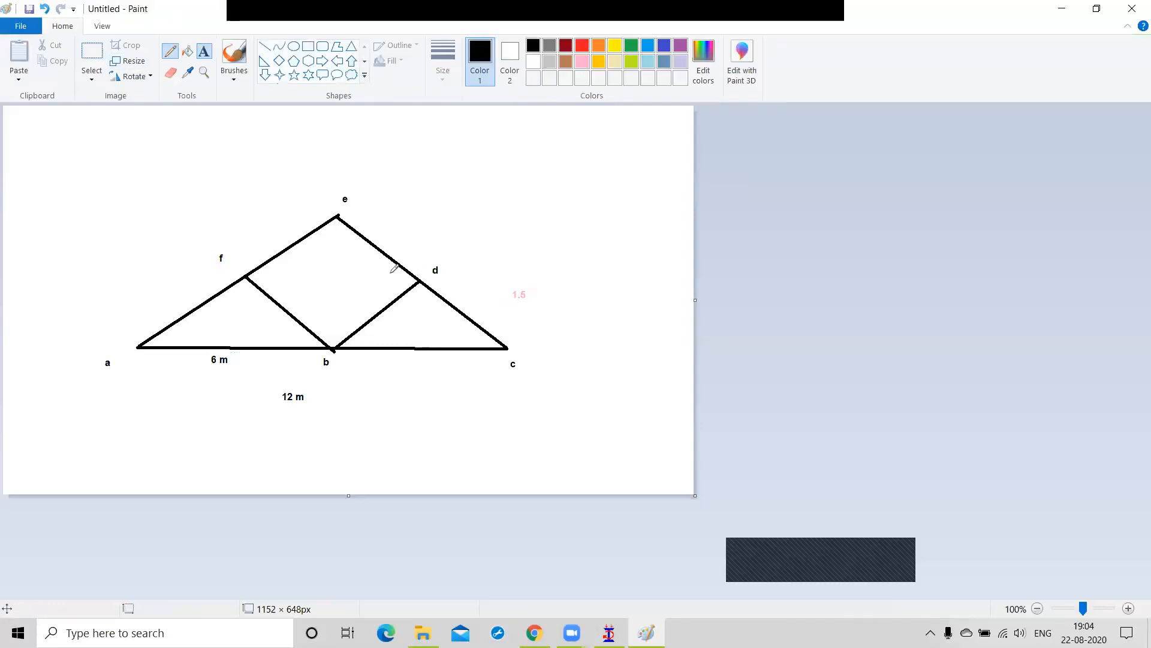
pyautogui.moveTo(420, 283); pyautogui.dragTo(417, 348)
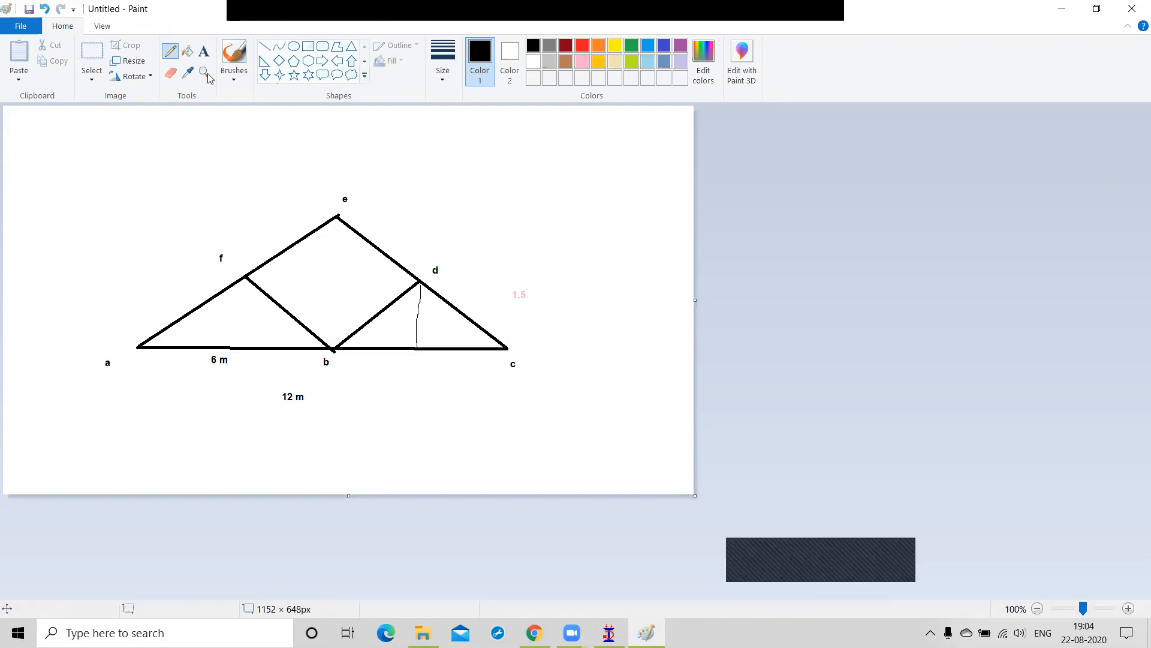
# Step: Add the coordinates of the base nodes: 0,0 at a, 6,0 at b and 12,0 at c
pyautogui.click(204, 51)
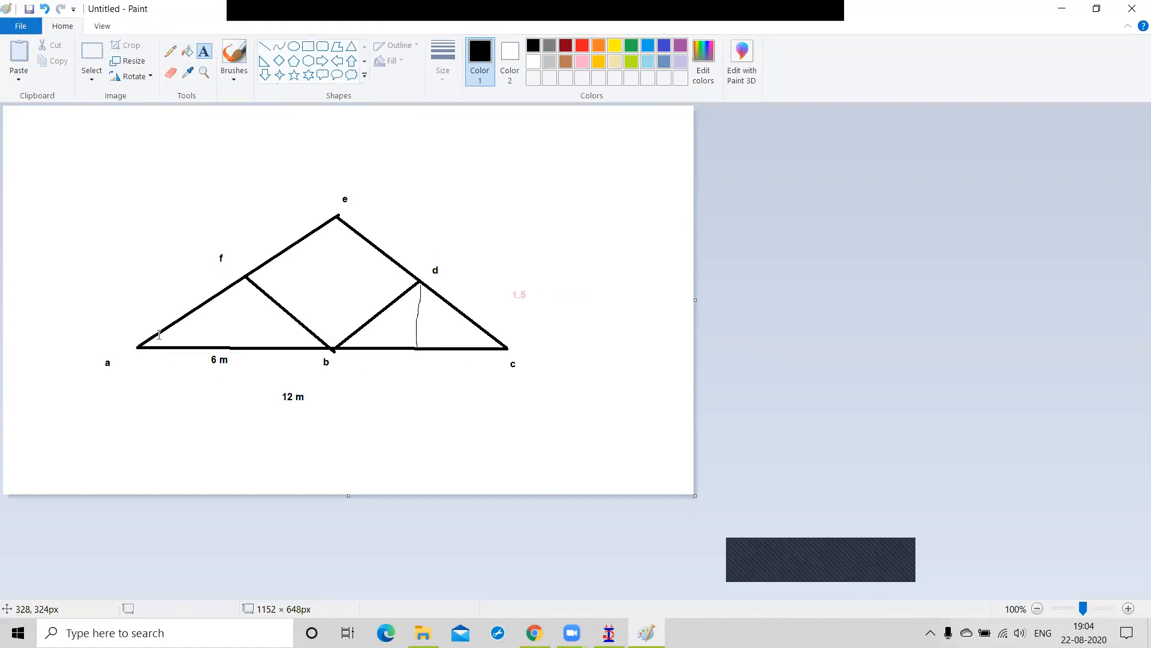
pyautogui.click(127, 368)
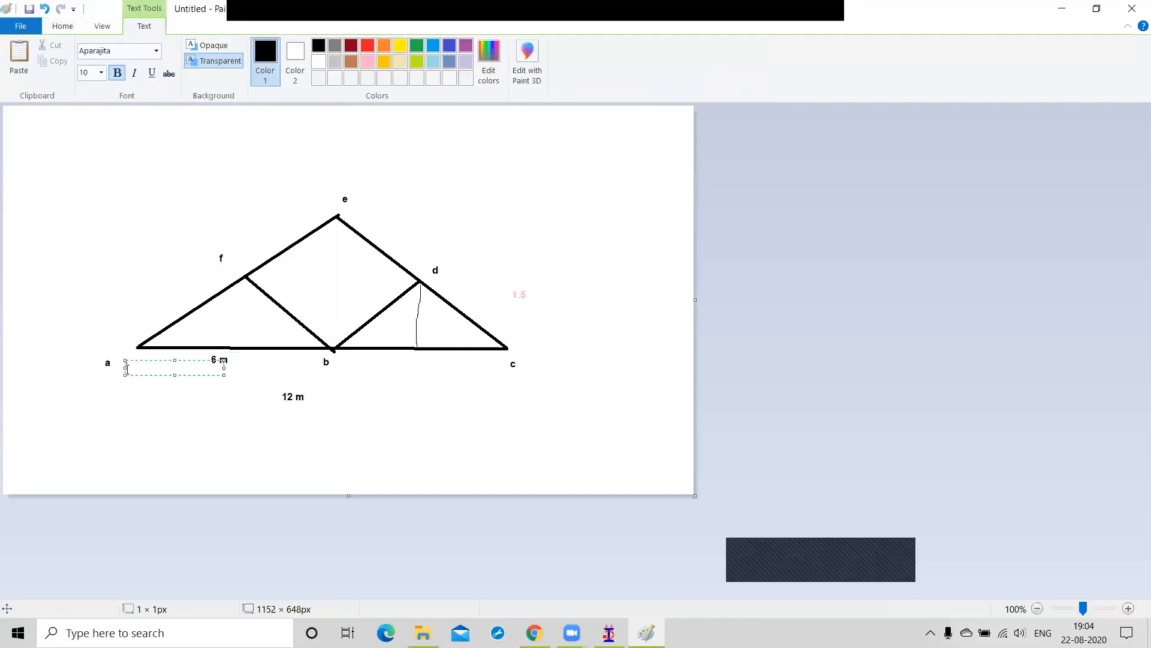
pyautogui.write('0,0')
pyautogui.click(332, 378)
pyautogui.click(339, 359)
pyautogui.write('6,0')
pyautogui.click(523, 350)
pyautogui.click(528, 352)
pyautogui.write('12,0')
# Step: Add the coordinates of the upper nodes: 9,1.5 at d, 6,3 at e and 3,1.5 at f
pyautogui.click(443, 270)
pyautogui.click(443, 270)
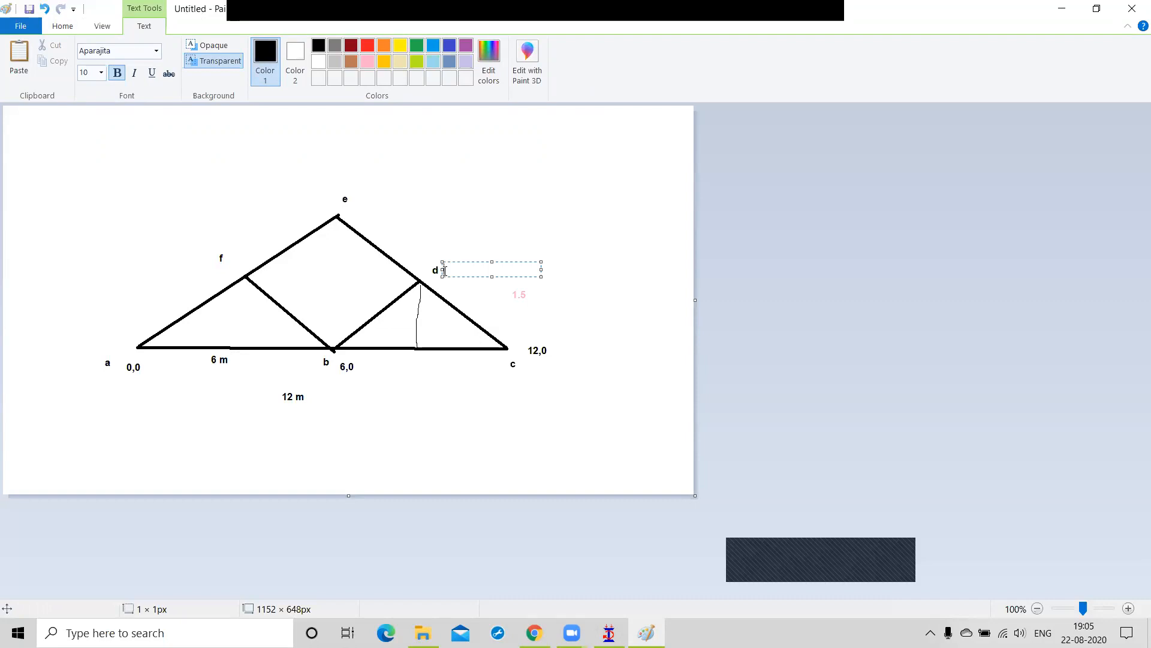
pyautogui.write('9,1.5')
pyautogui.click(354, 197)
pyautogui.click(353, 202)
pyautogui.write('6,3')
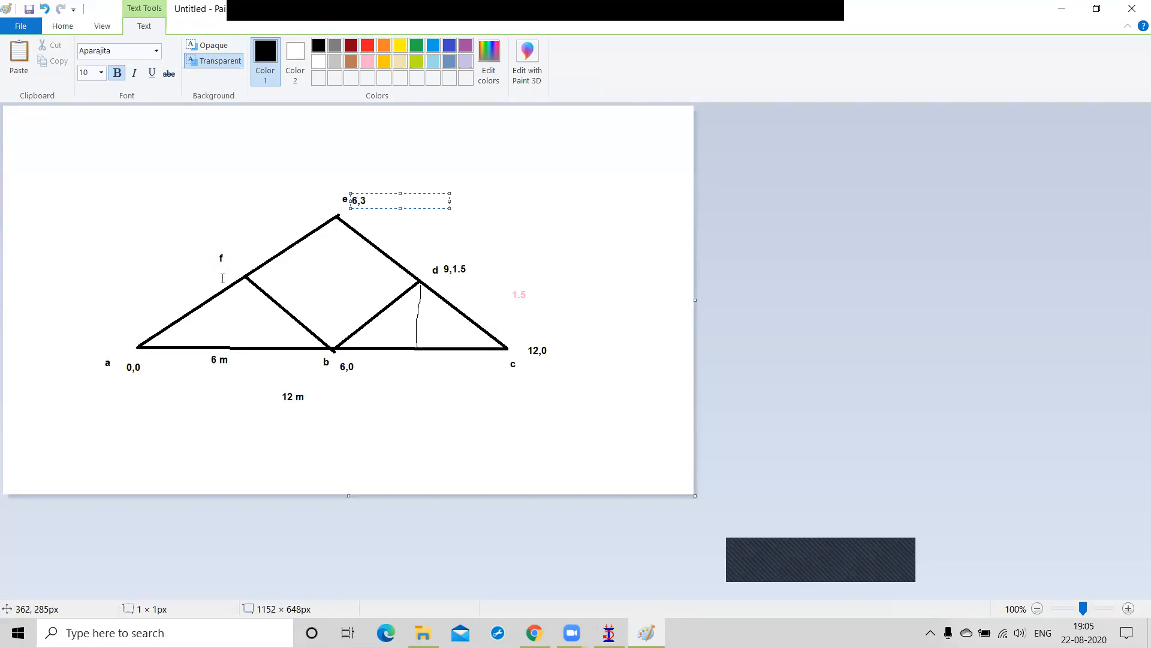
pyautogui.click(231, 259)
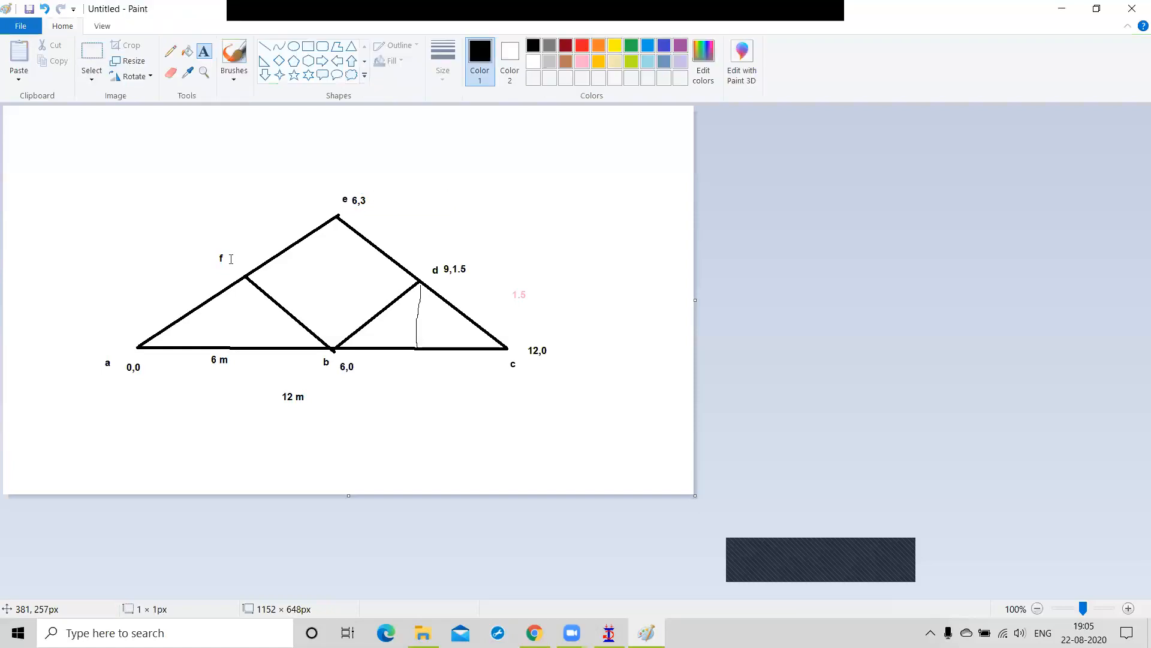
pyautogui.click(231, 259)
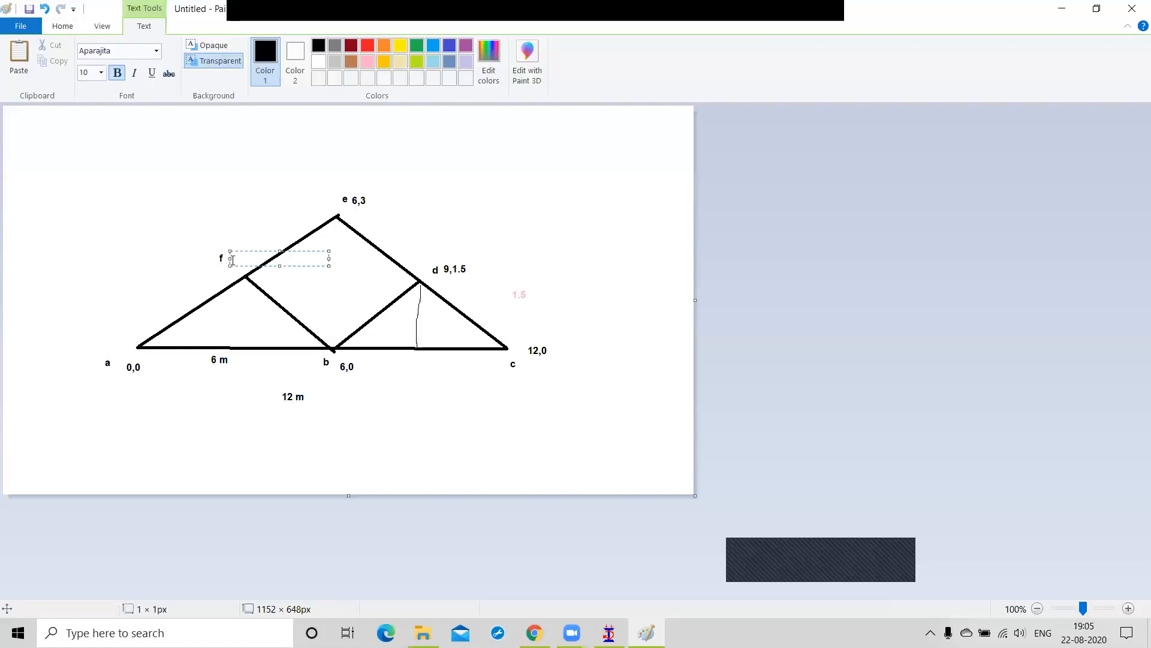
pyautogui.write('3,1.5')
pyautogui.click(180, 266)
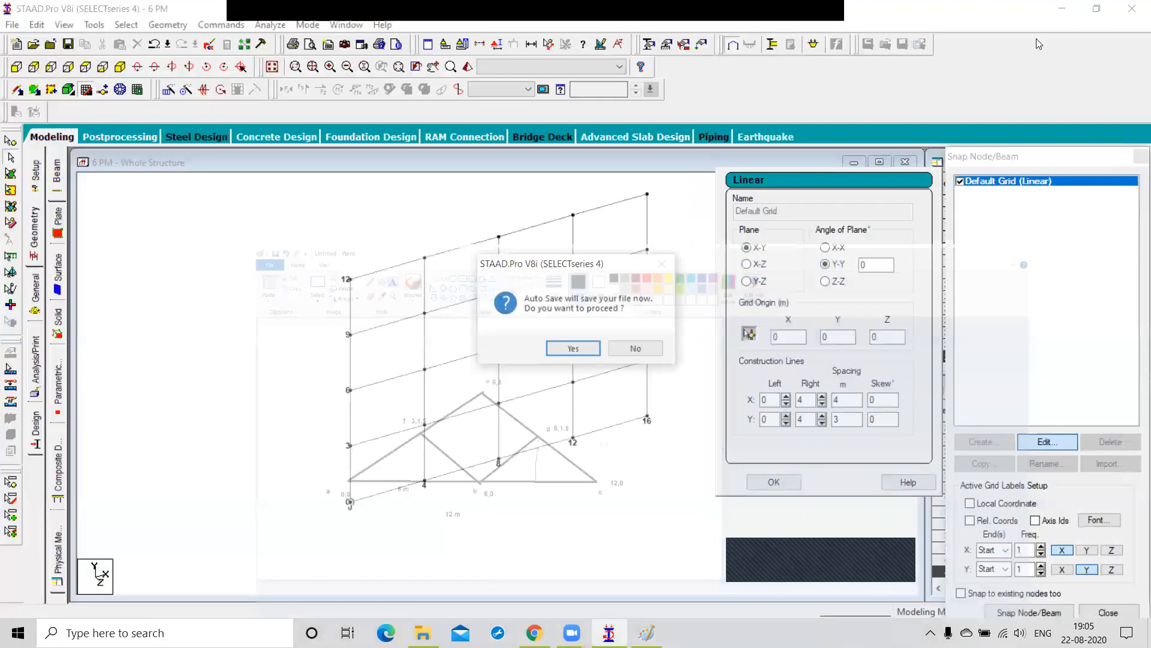
# Step: Return to STAAD.Pro, accept the default linear grid settings and close the Snap Node/Beam grid
pyautogui.click(1061, 9)
pyautogui.click(776, 483)
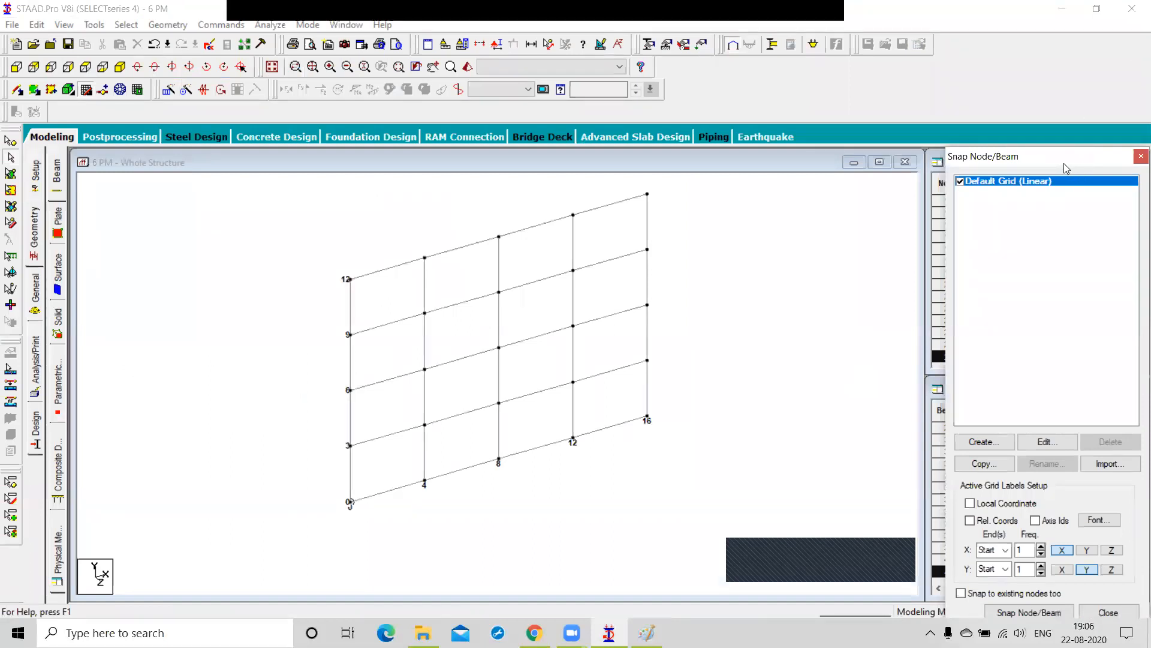
pyautogui.moveTo(1065, 163); pyautogui.dragTo(1018, 163)
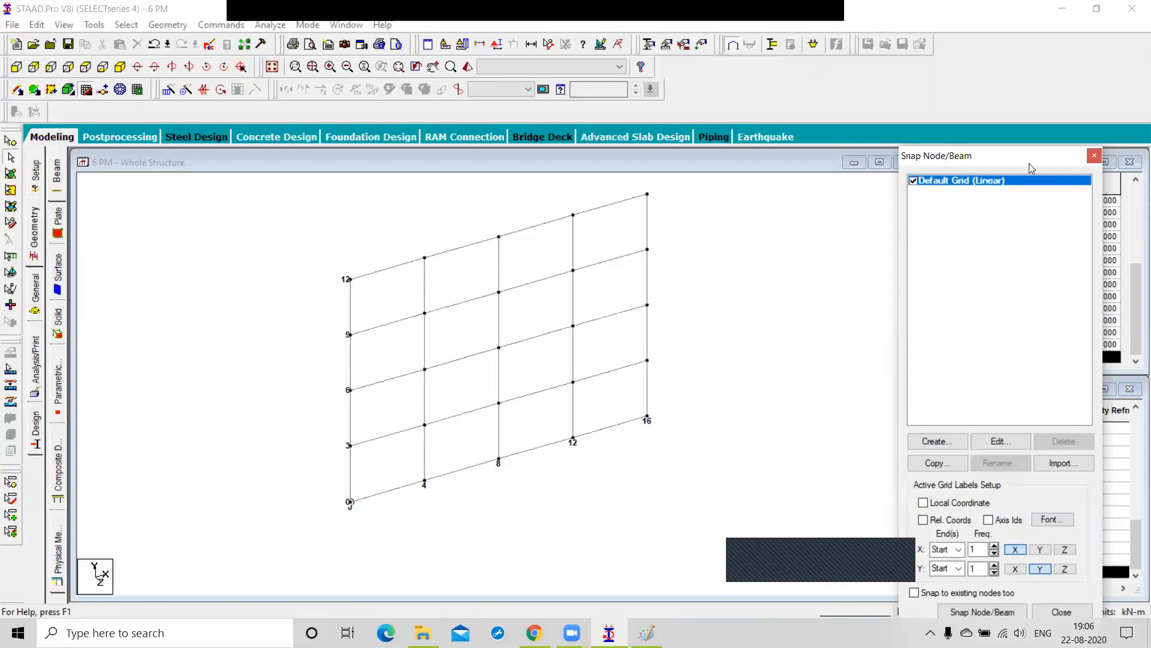
pyautogui.click(1095, 157)
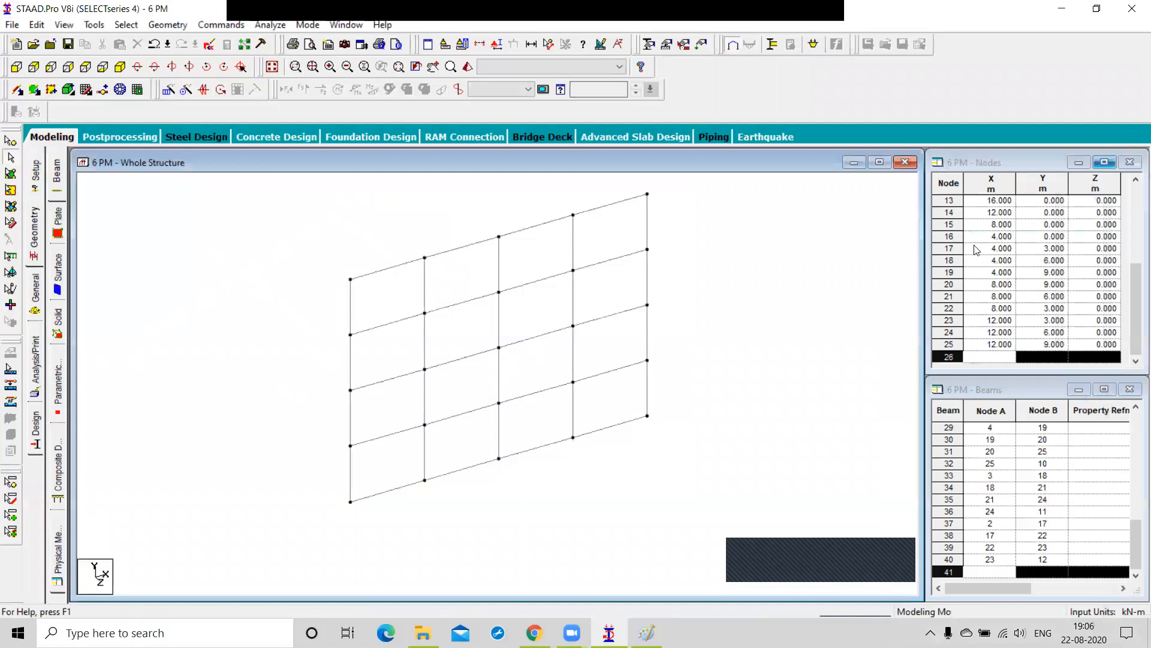
# Step: Highlight nodes 1, 4 and 6 from the node table and two bottom-row beams in the model to match table entries with the drawing
pyautogui.scroll(4, 976, 249)
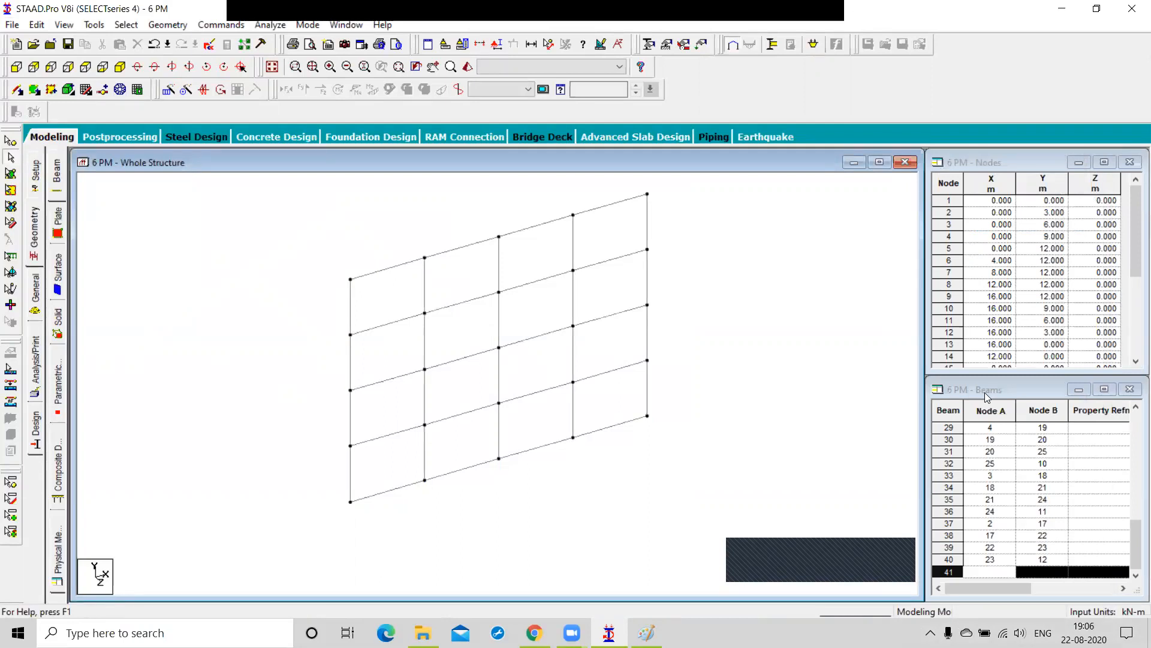
pyautogui.click(948, 200)
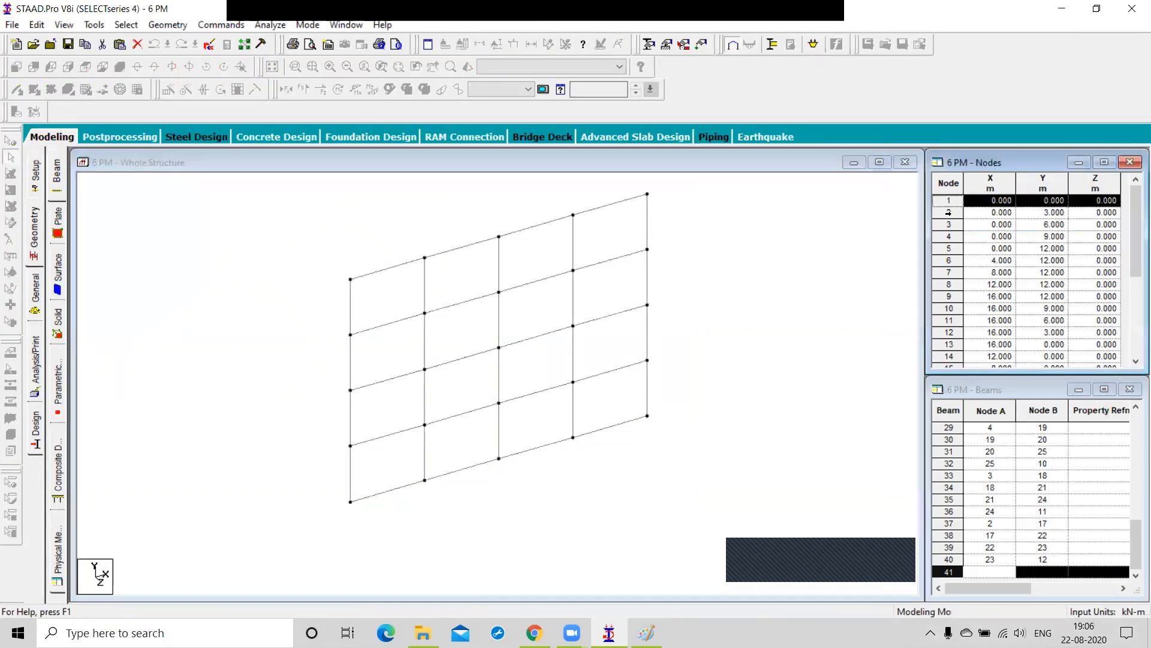
pyautogui.click(948, 237)
pyautogui.click(949, 259)
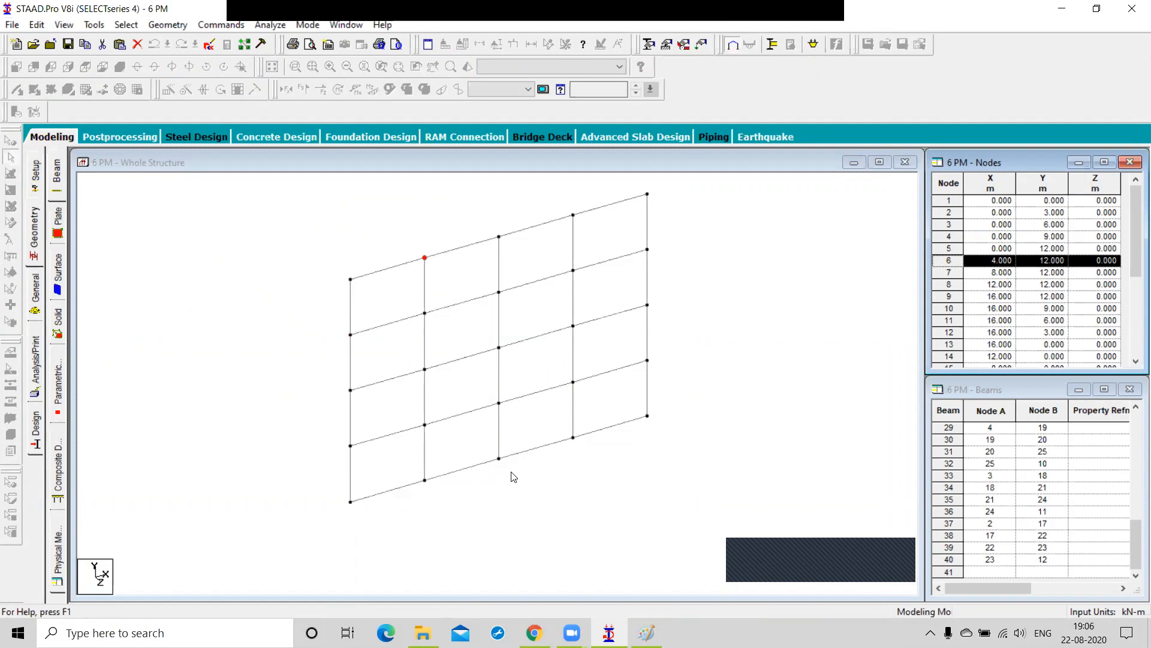
pyautogui.click(396, 488)
pyautogui.click(455, 472)
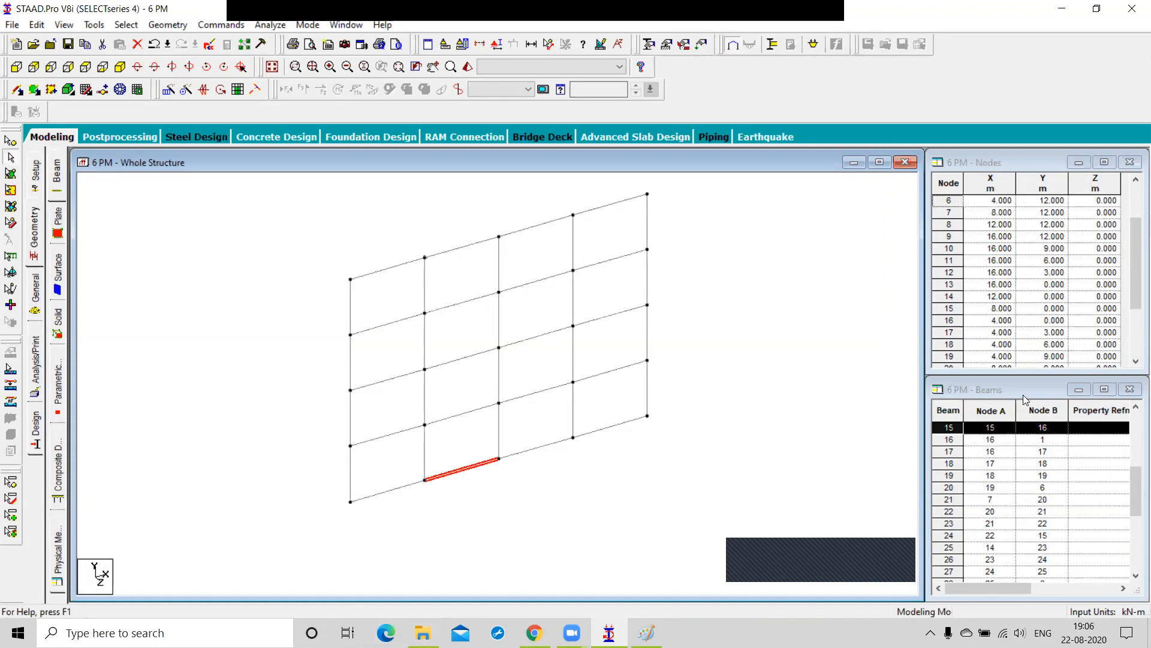
pyautogui.click(461, 542)
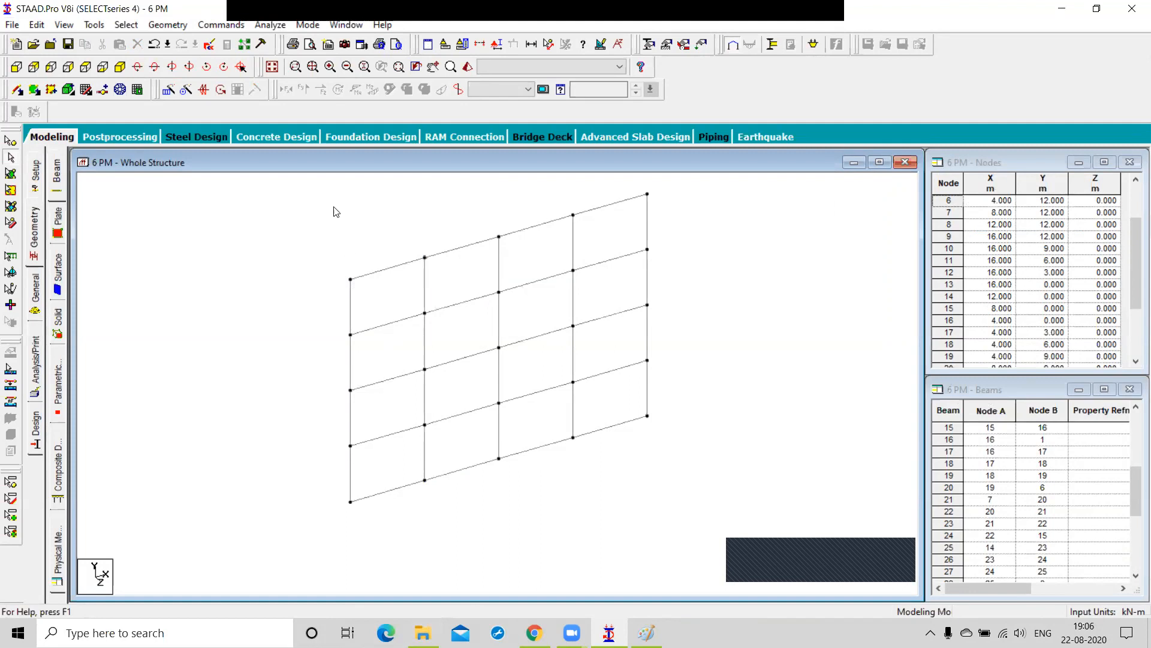
# Step: Select the whole frame and delete all its beams together with the unattached nodes
pyautogui.scroll(-1, 339, 220)
pyautogui.moveTo(262, 199); pyautogui.dragTo(680, 535)
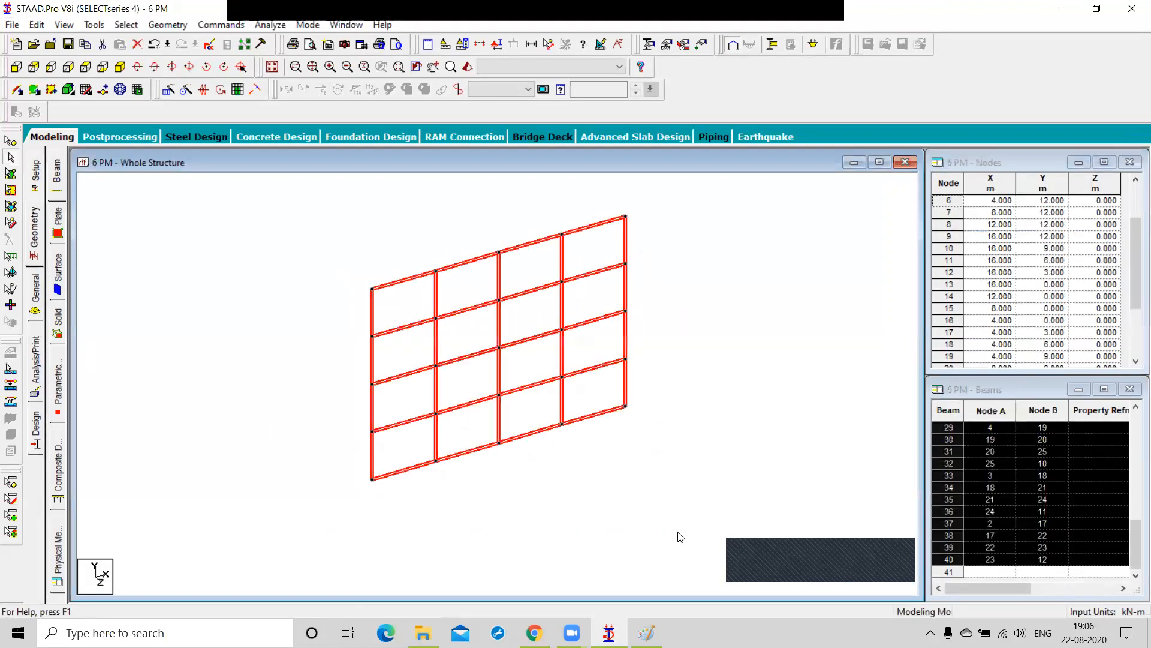
pyautogui.press('Delete')
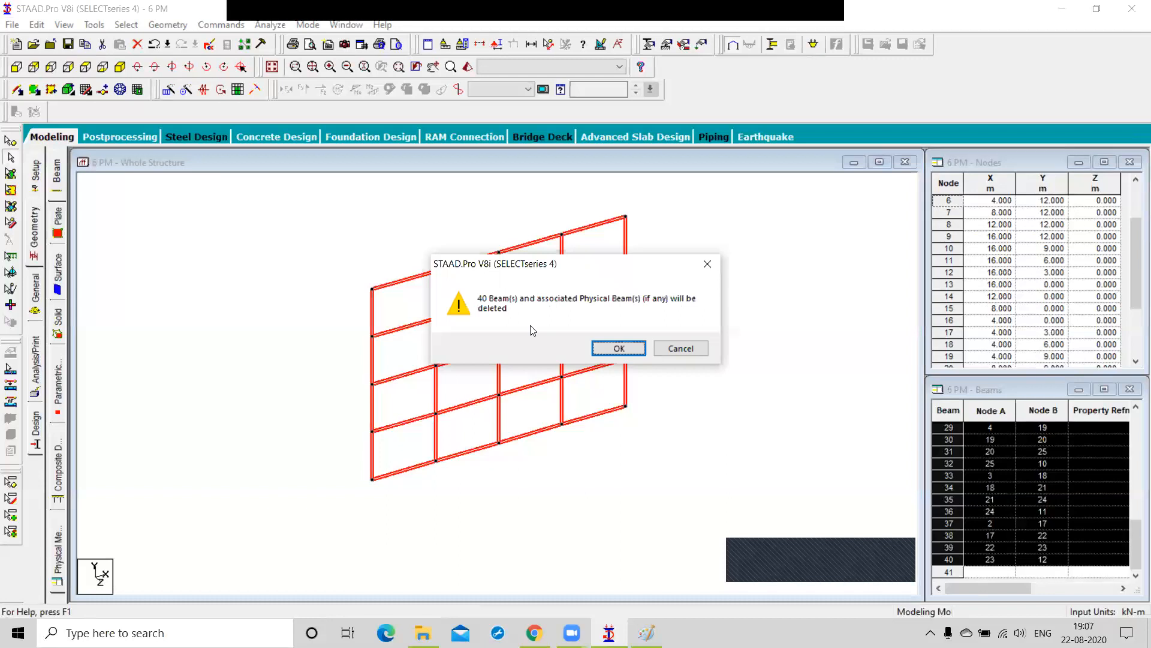
pyautogui.press('Return')
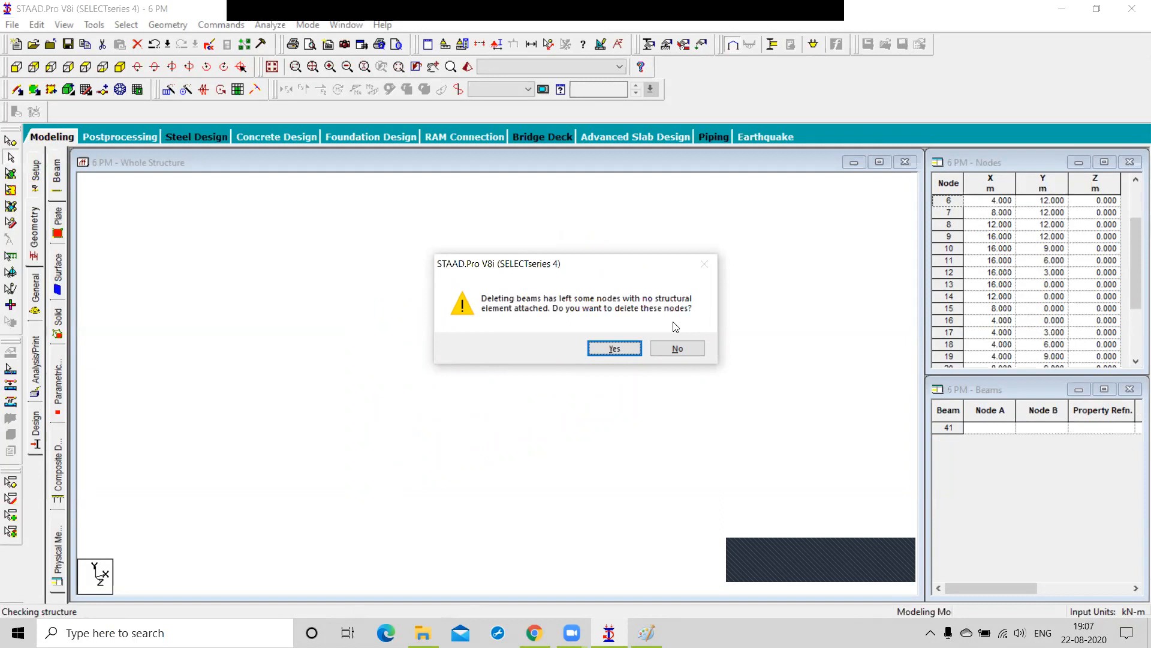
pyautogui.press('Return')
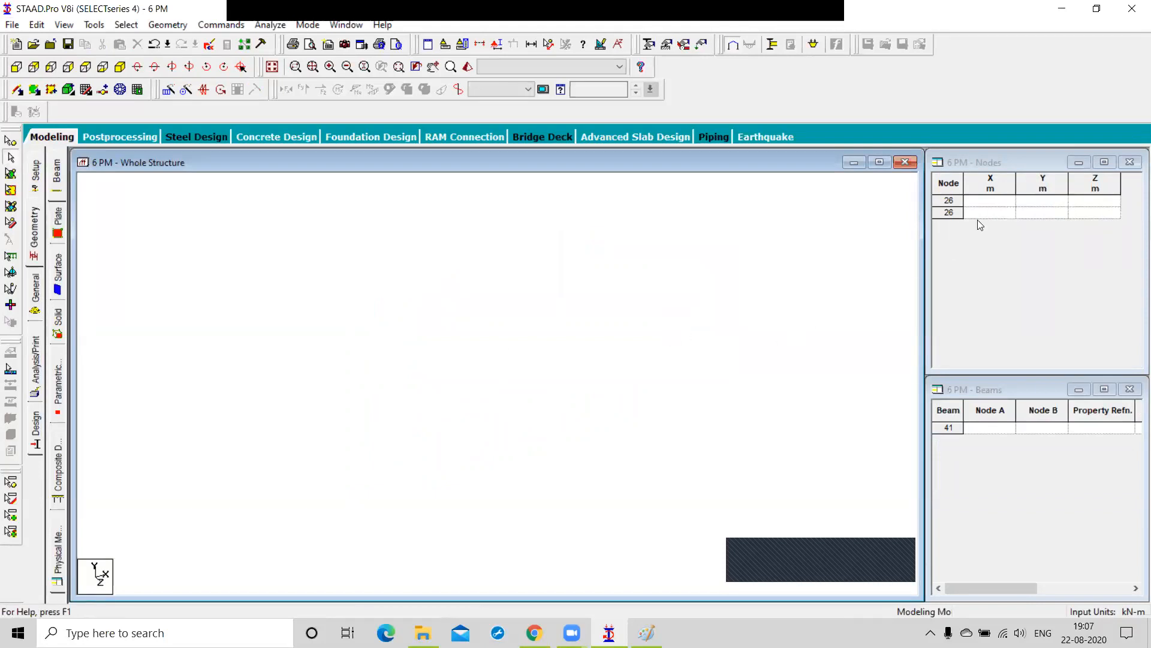
# Step: Enter node 1 at X 0, Y 0 and node 2 at X 6, Y 0 in the node table
pyautogui.click(990, 203)
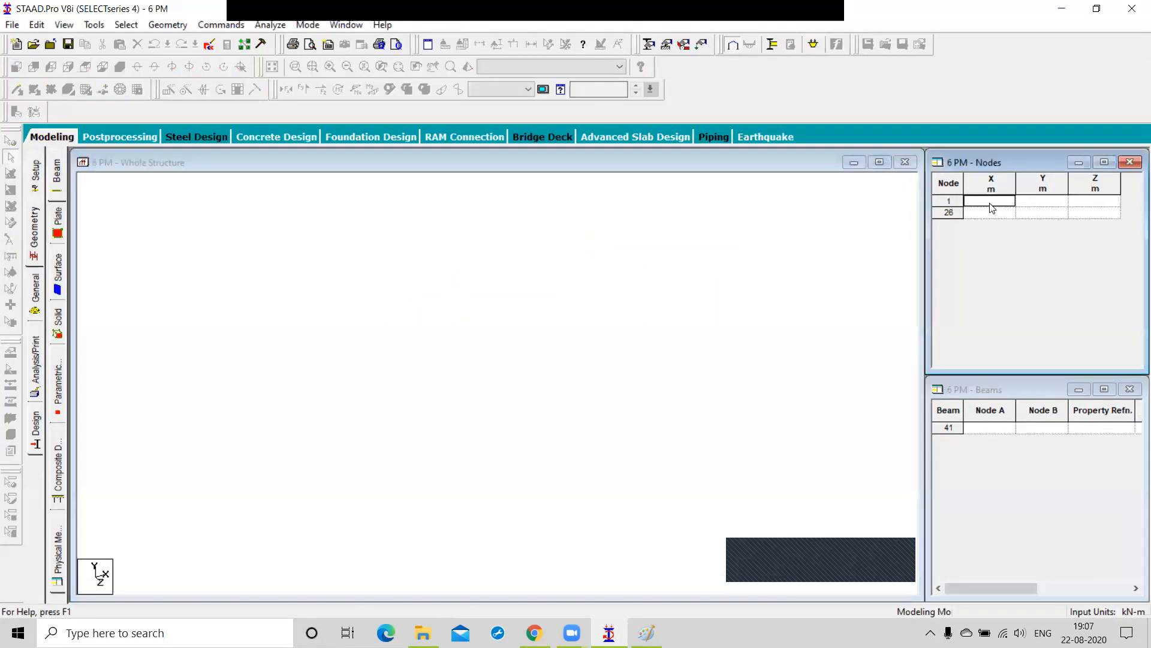
pyautogui.write('0')
pyautogui.press('Tab')
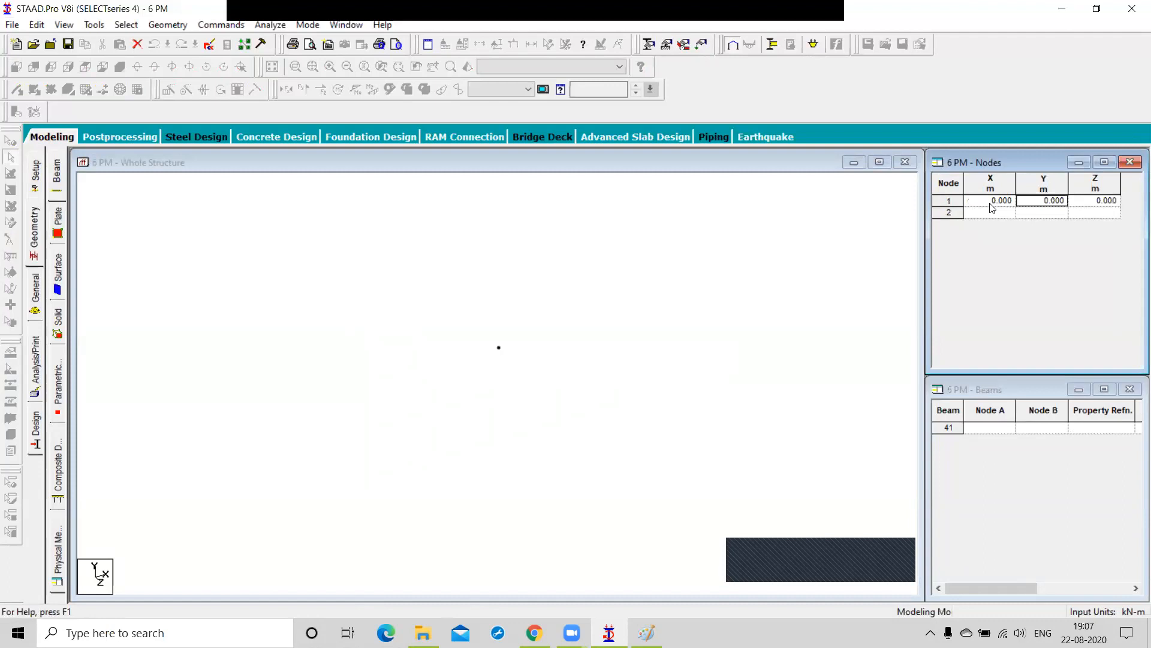
pyautogui.press('Return')
pyautogui.press('Left')
pyautogui.write('6')
pyautogui.press('Tab')
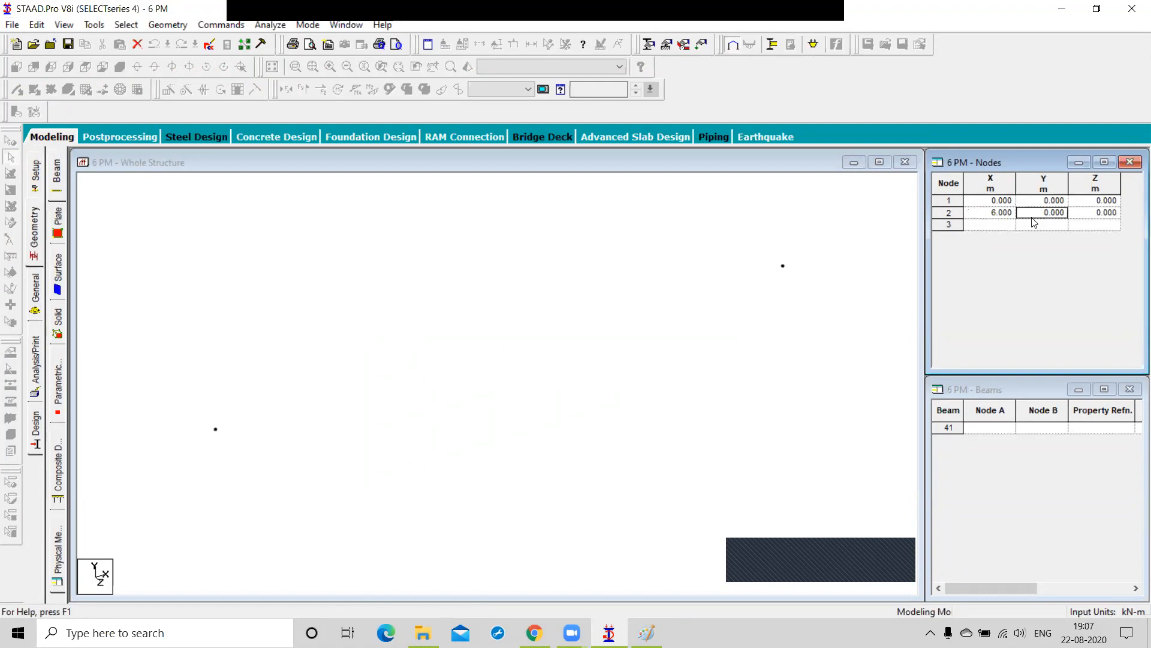
# Step: Enter node 3 at X 12, Y 0 and node 4 at X 9, Y 1.5 in the node table
pyautogui.click(1034, 224)
pyautogui.press('Left')
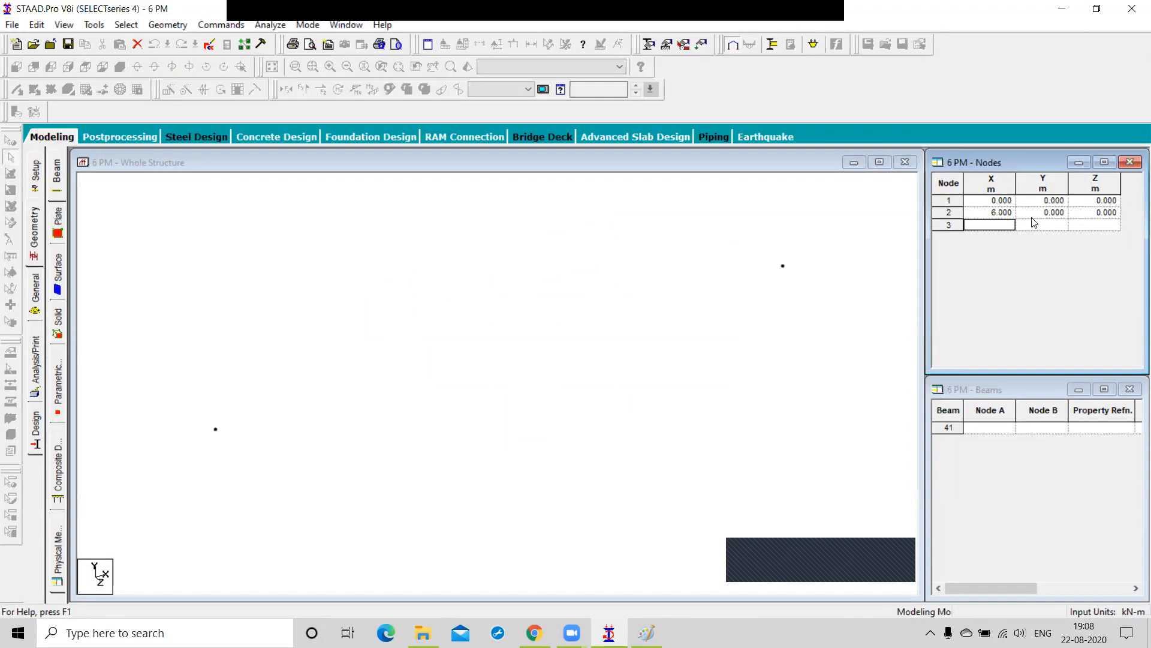
pyautogui.write('12')
pyautogui.press('Tab')
pyautogui.press('Down')
pyautogui.press('Left')
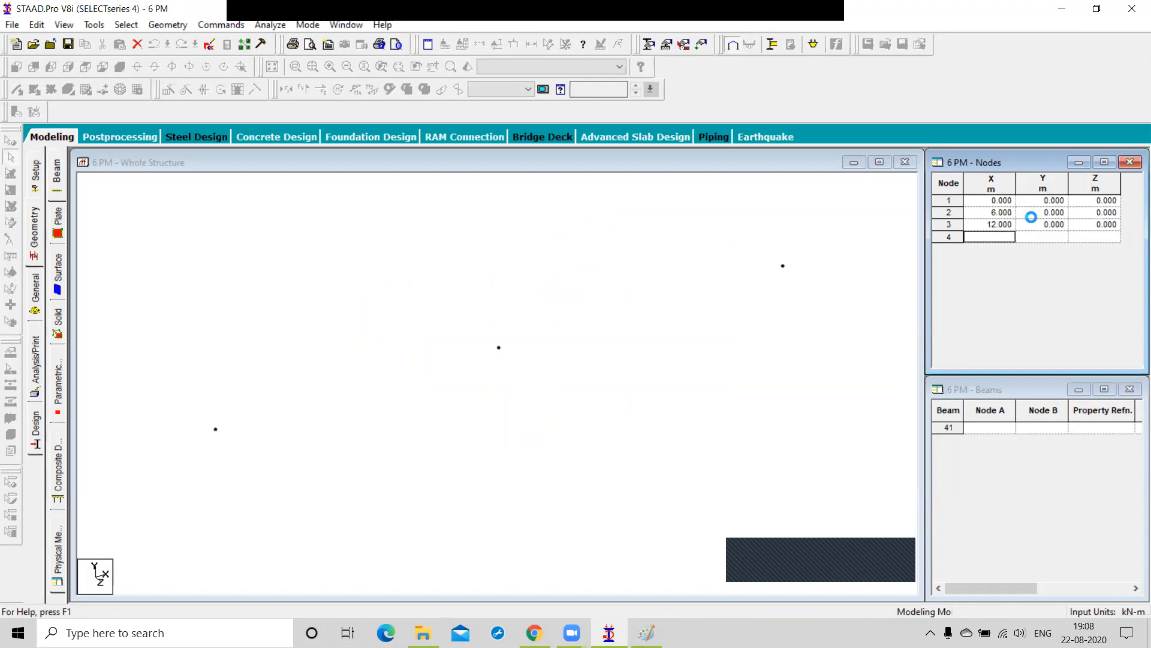
pyautogui.write('9')
pyautogui.press('Tab')
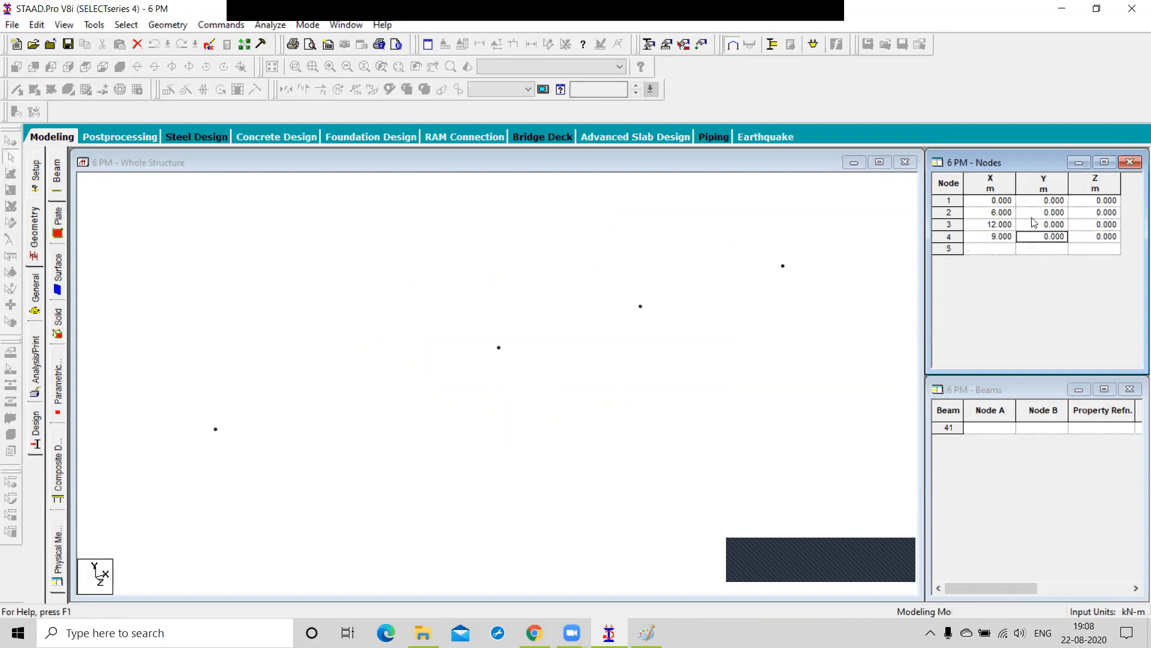
pyautogui.write('1.5')
pyautogui.press('Return')
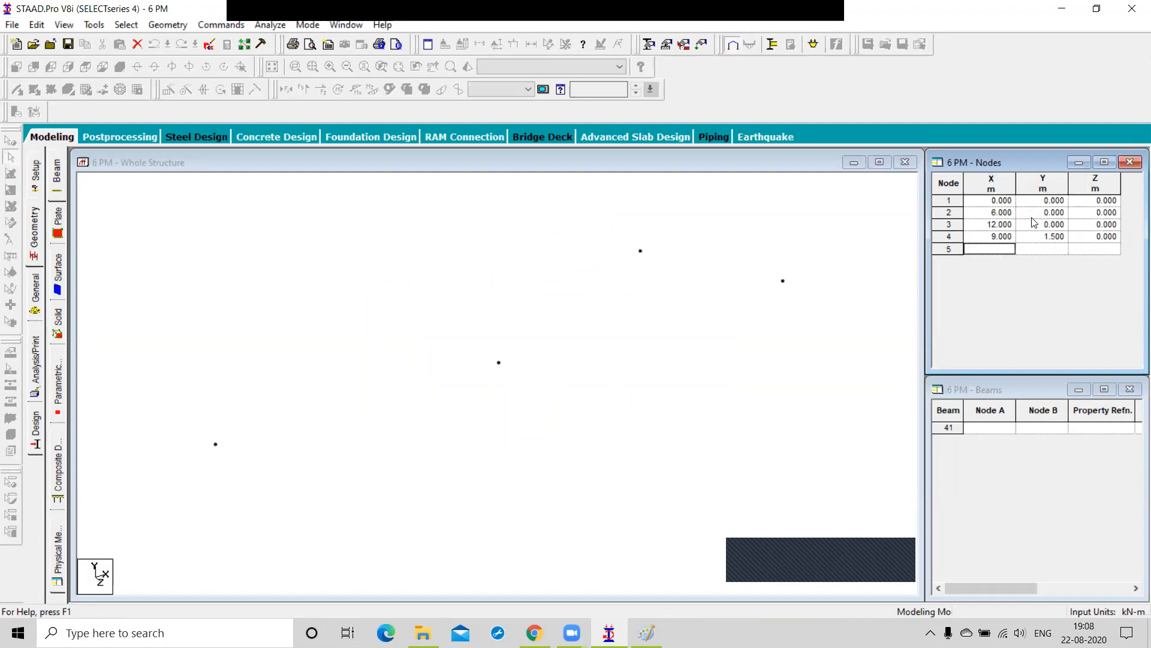
# Step: Enter node 5 at X 6, Y 3 and node 6 at X 3, Y 1.5 in the node table
pyautogui.write('6')
pyautogui.press('Tab')
pyautogui.write('3')
pyautogui.press('Return')
pyautogui.write('3')
pyautogui.press('Tab')
pyautogui.write('1.5')
pyautogui.press('Tab')
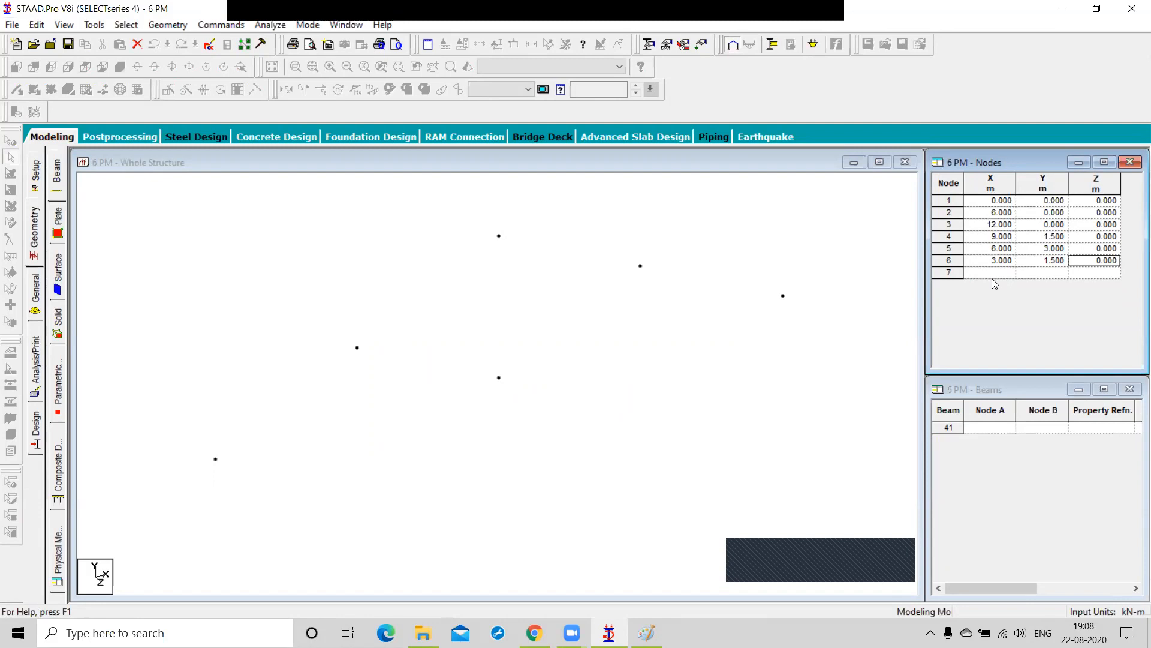
# Step: Switch to Paint to review the truss sketch and its coordinates, and return to the beam table in STAAD.Pro
pyautogui.click(646, 633)
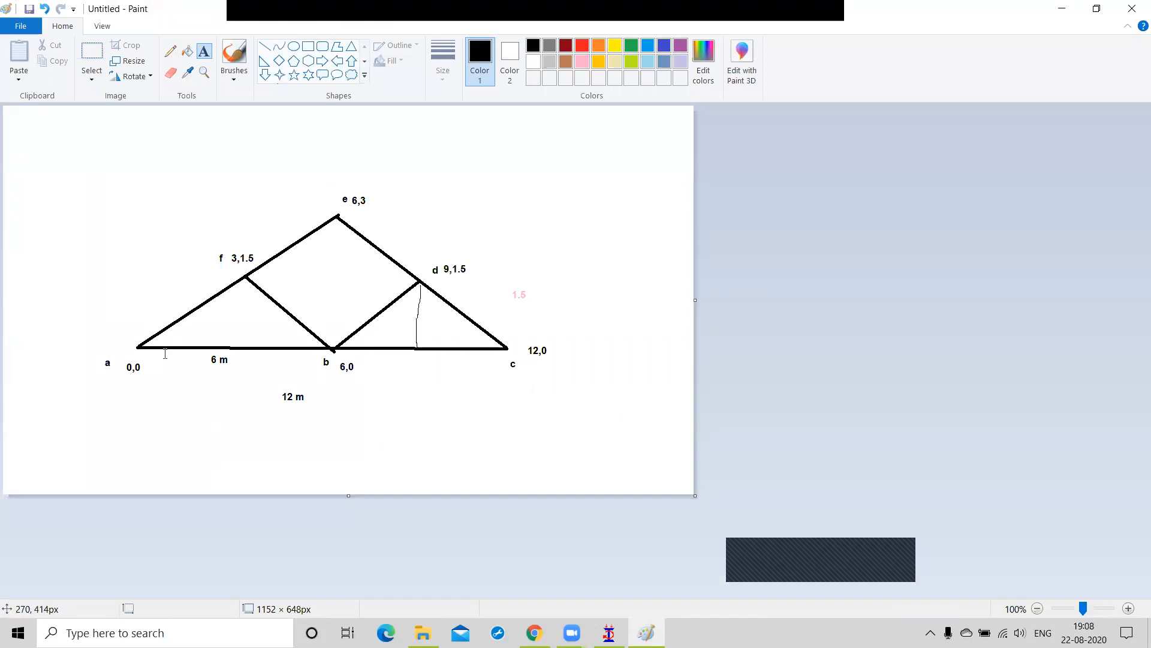
pyautogui.click(1058, 9)
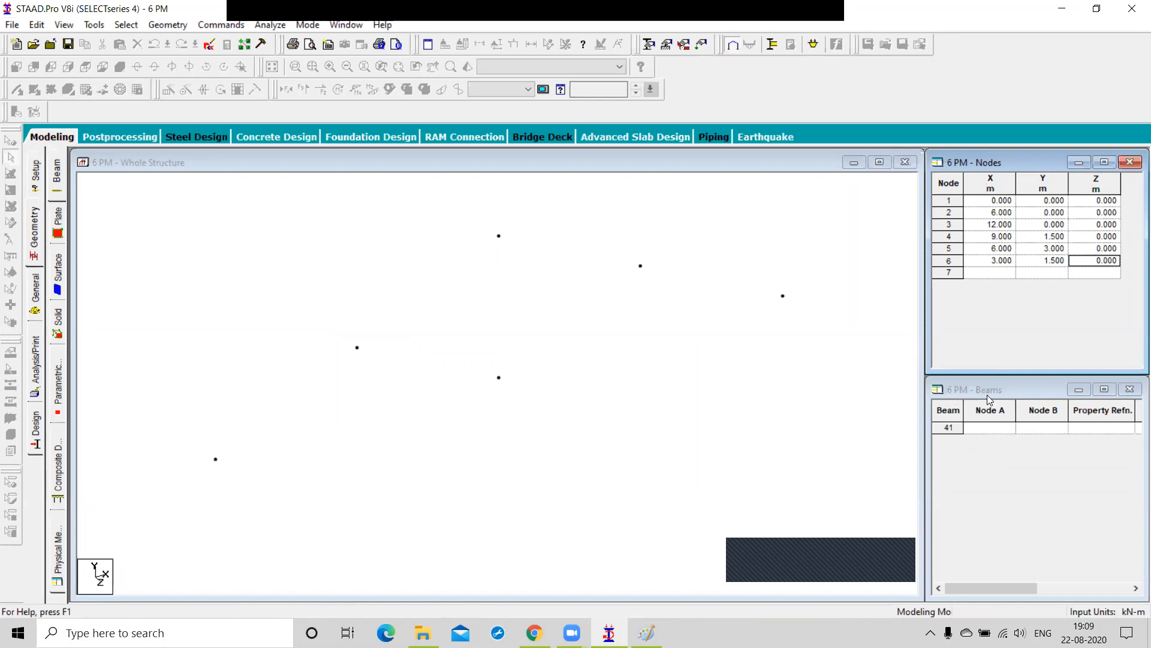
pyautogui.click(989, 427)
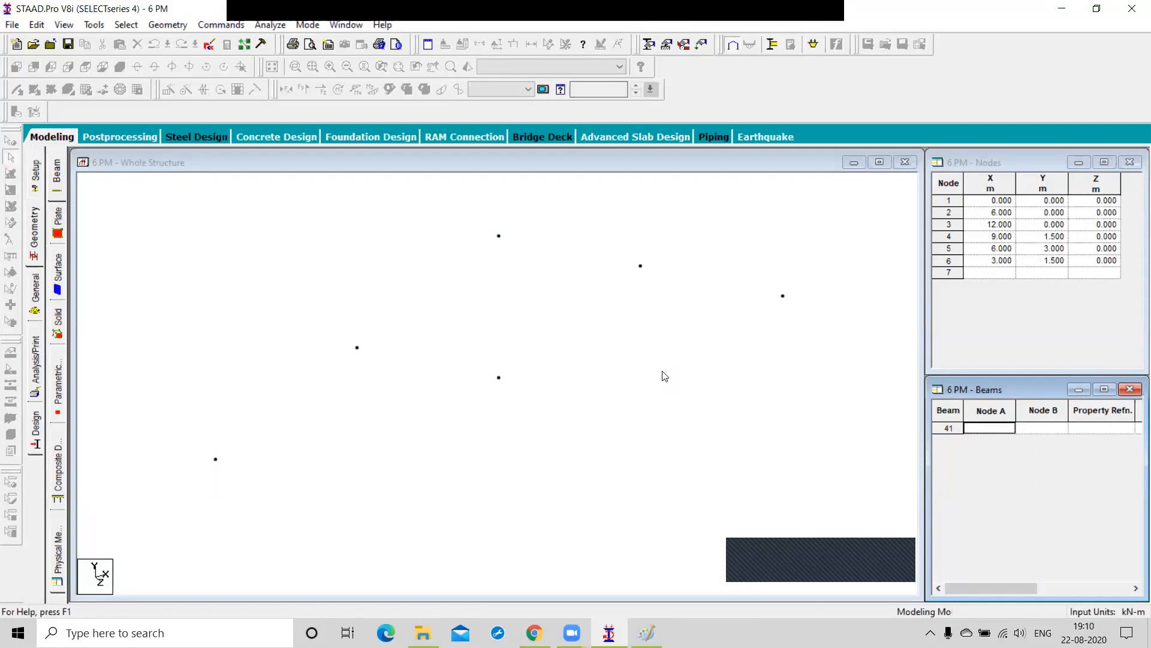
# Step: Display the node numbers in the whole structure view
pyautogui.click(623, 408)
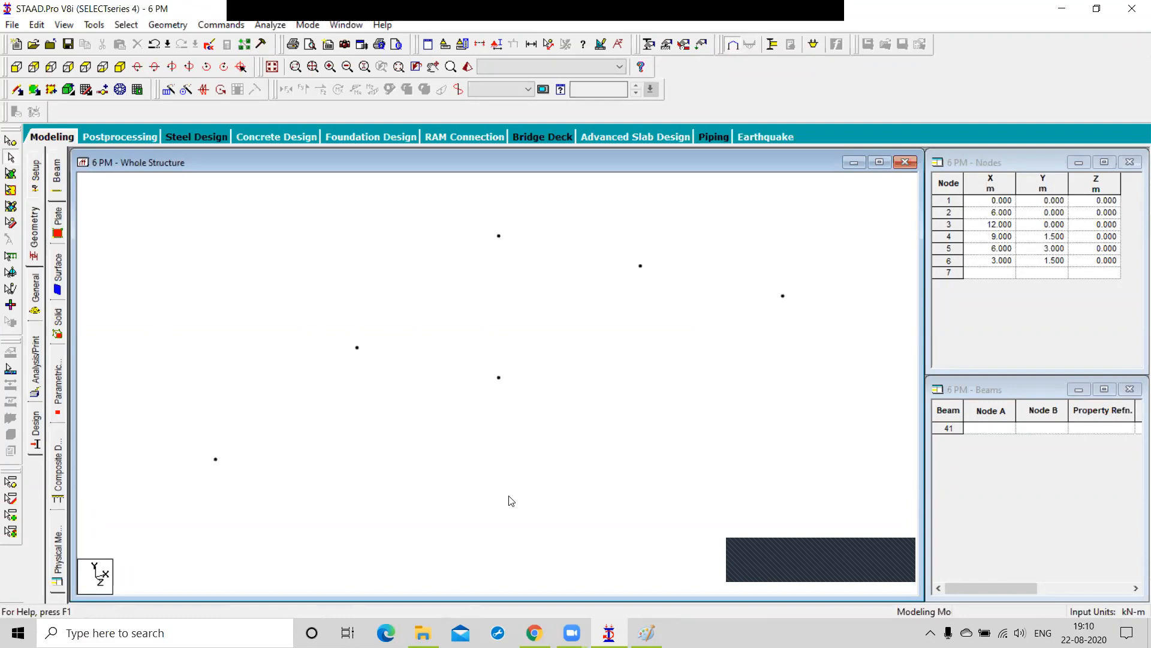
pyautogui.hotkey('shift', 'n')
pyautogui.hotkey('shift', 'n')
pyautogui.hotkey('shift', 'n')
pyautogui.scroll(1, 503, 449)
# Step: Highlight nodes 6 and 3 from the node table to locate them in the model
pyautogui.click(953, 260)
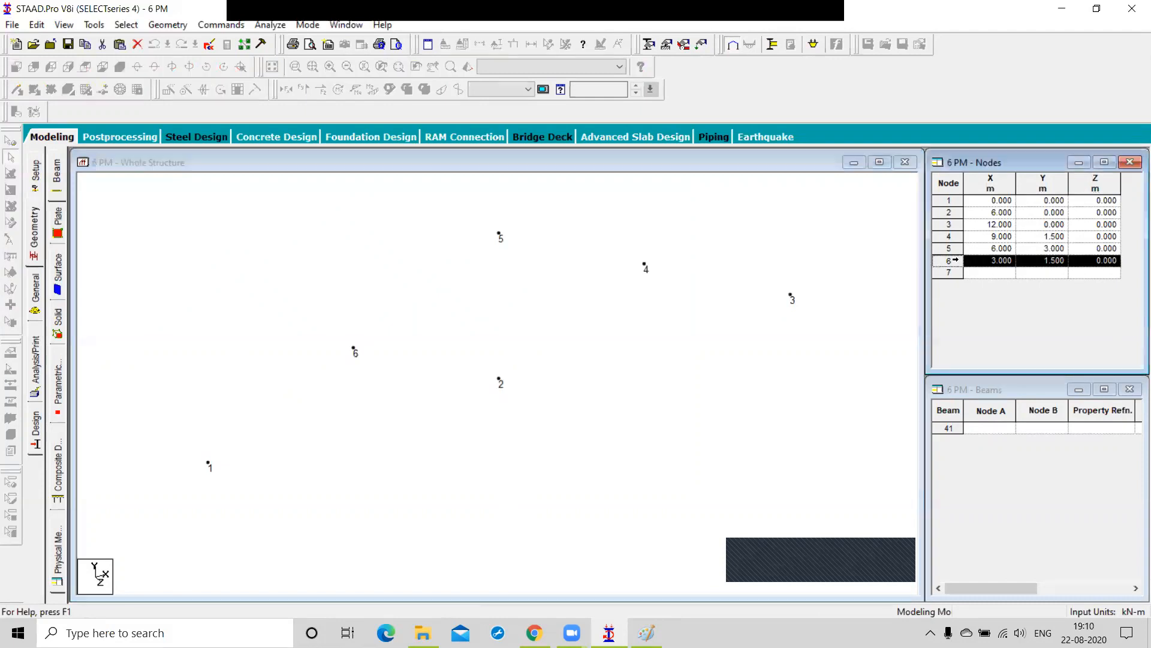
pyautogui.click(356, 348)
pyautogui.click(949, 223)
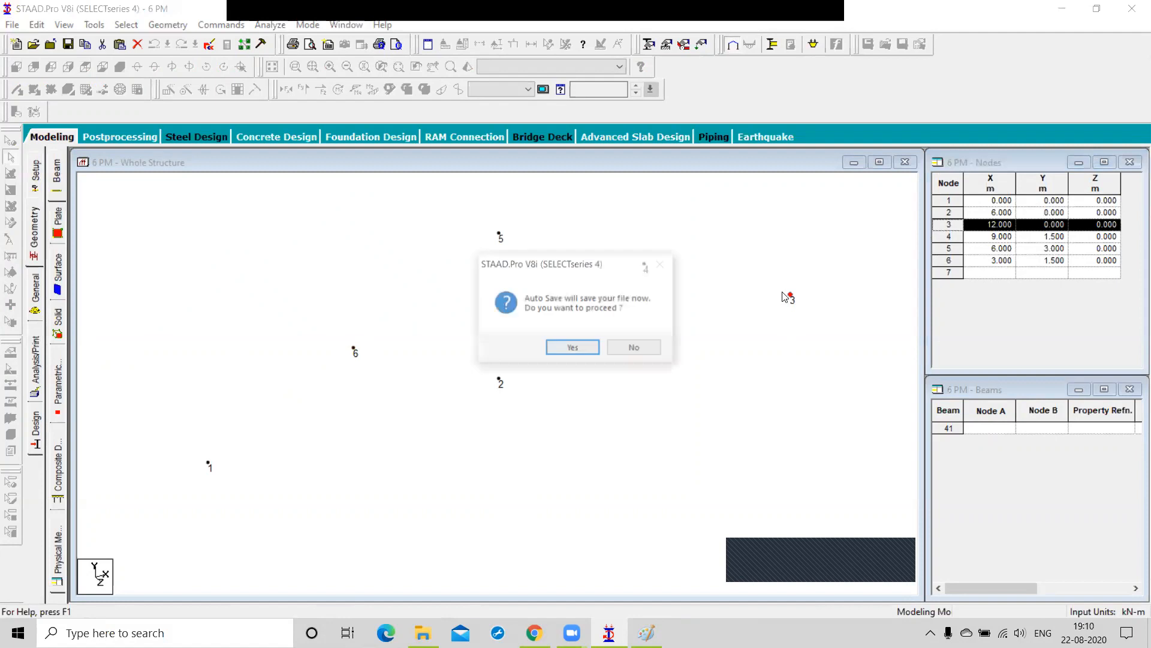
# Step: Accept the auto save, save the modified structure and clear the node selection
pyautogui.click(573, 348)
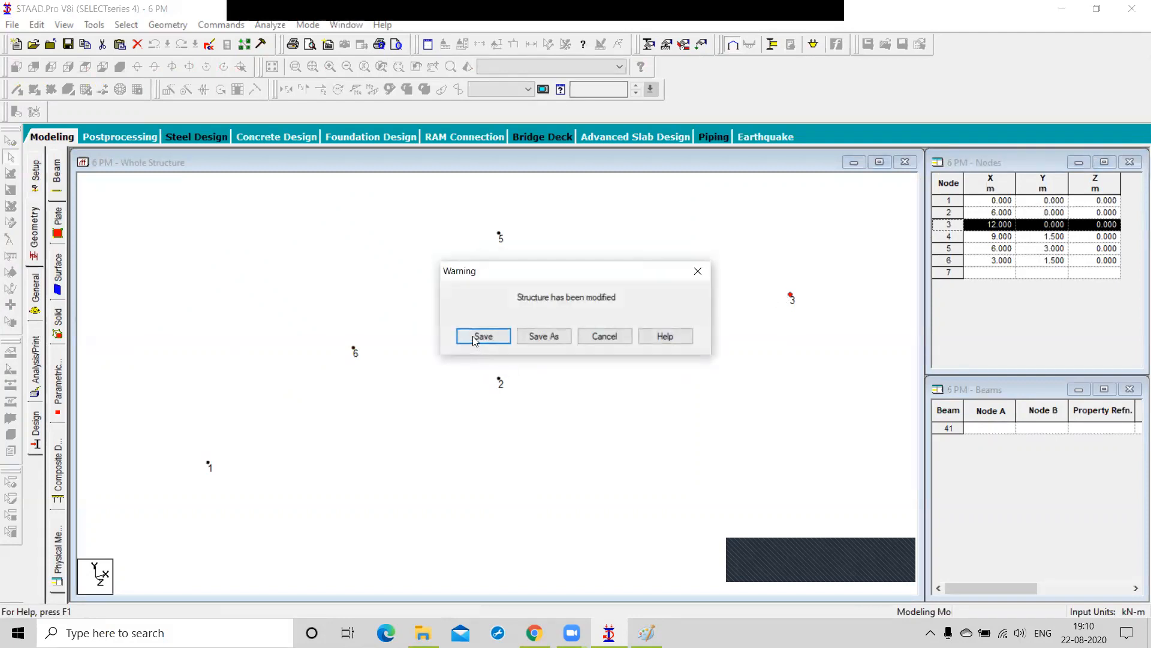
pyautogui.click(472, 336)
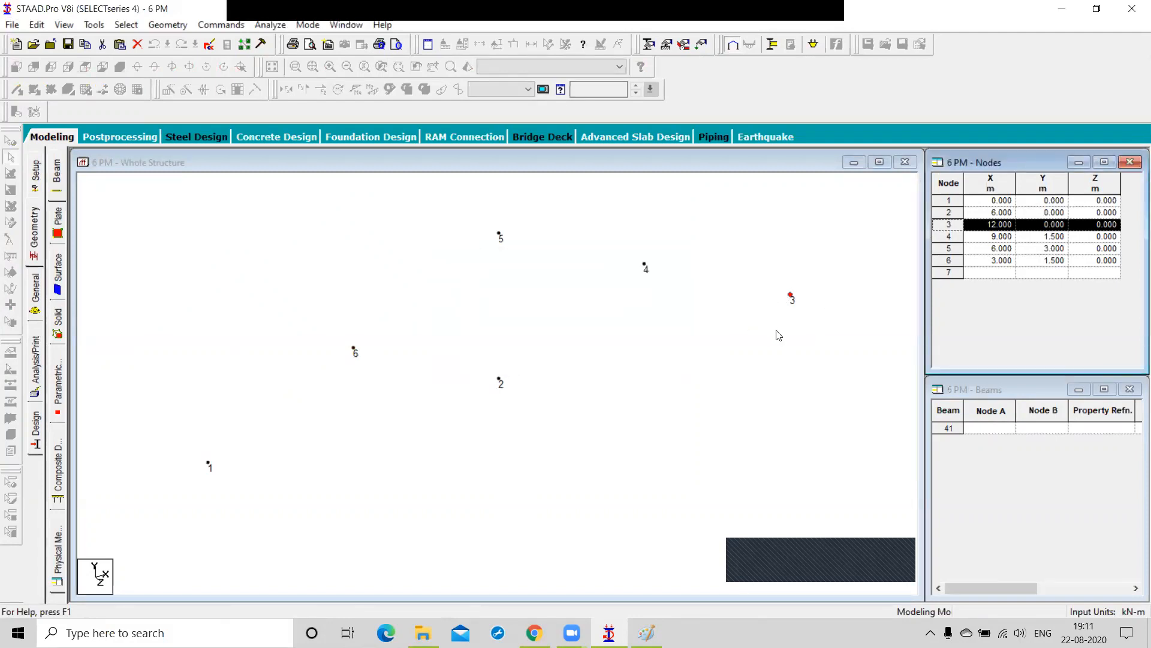
pyautogui.click(732, 396)
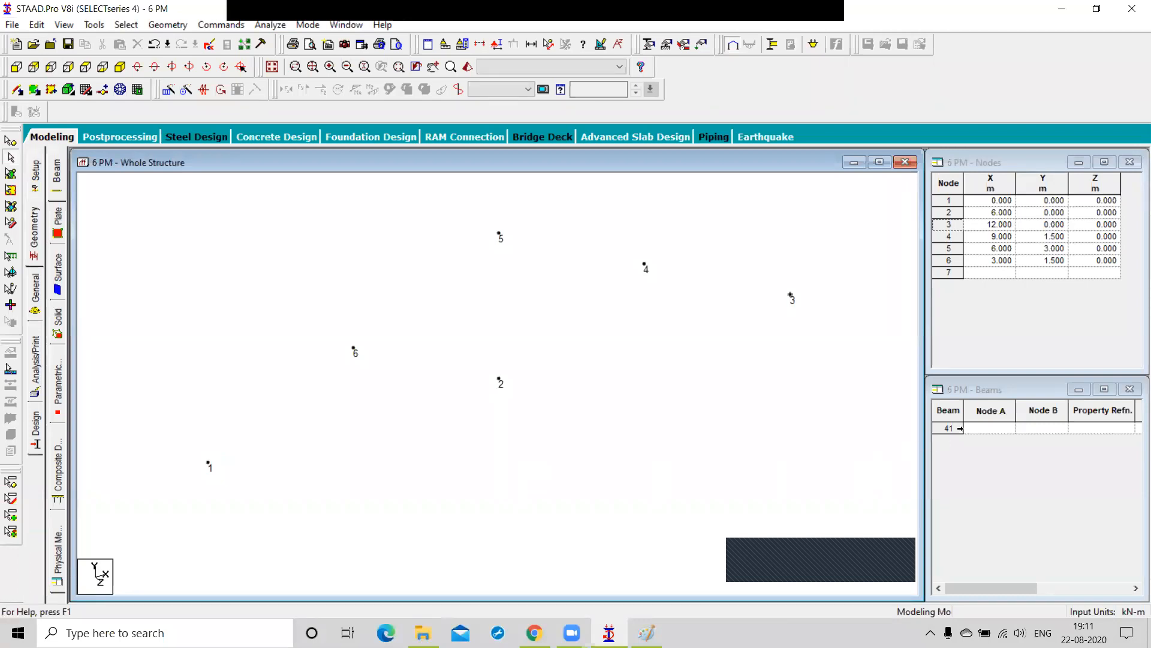
# Step: Define the bottom chord in the beam table with beams from node 1 to 2 and from node 2 to 3
pyautogui.click(985, 432)
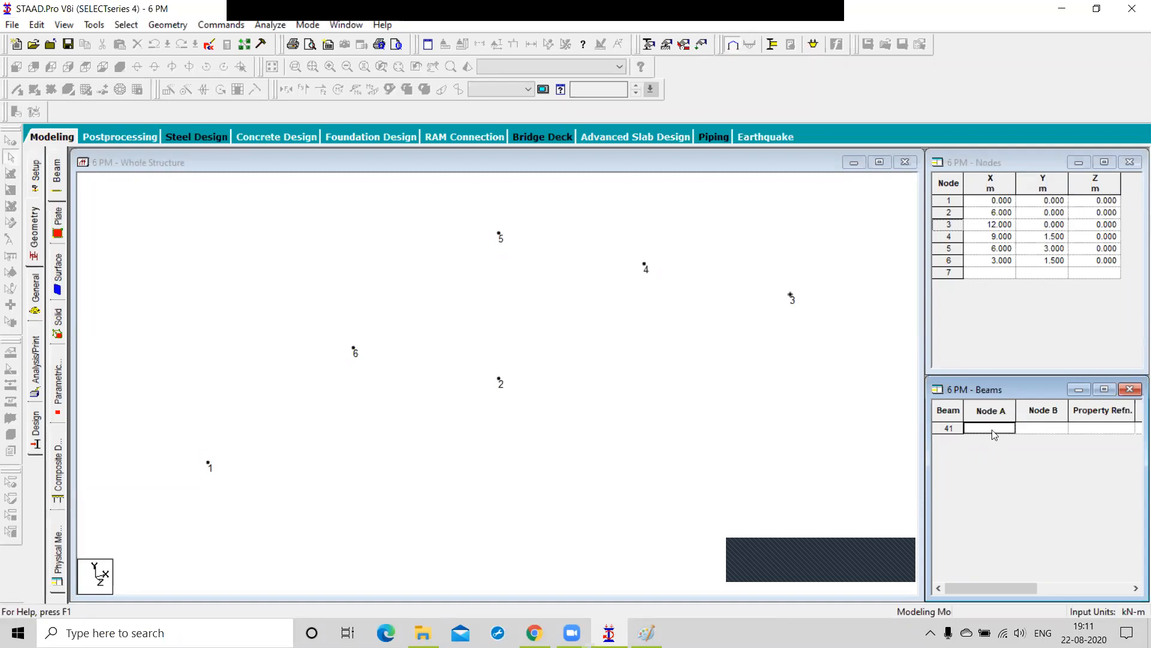
pyautogui.write('1')
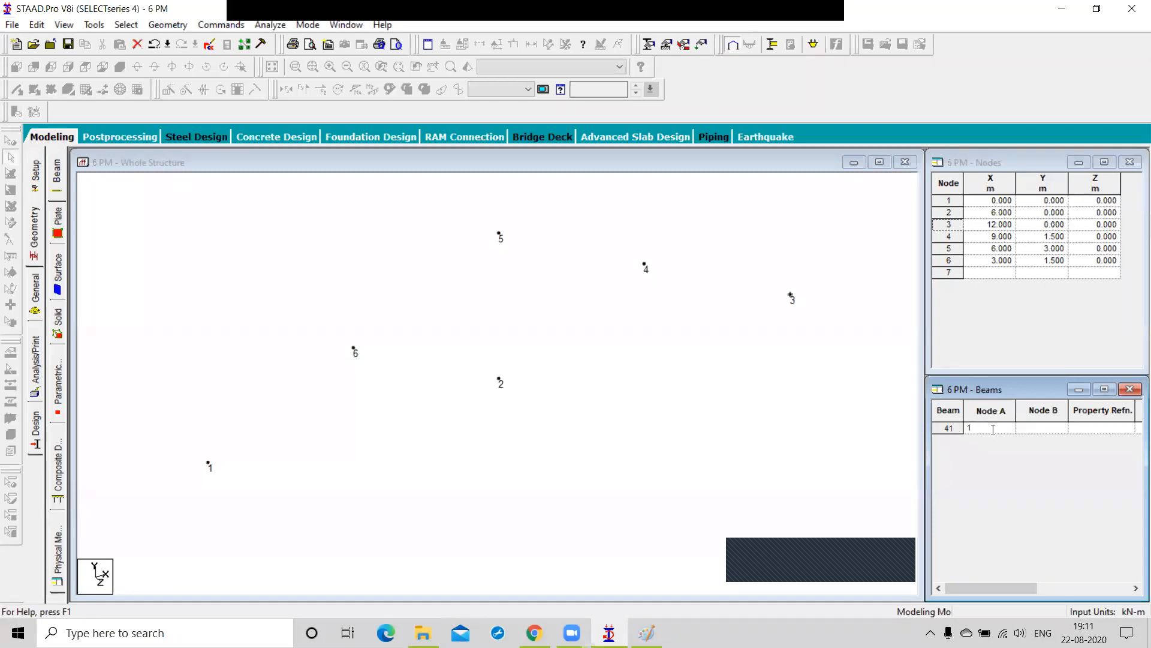
pyautogui.press('Tab')
pyautogui.write('2')
pyautogui.press('Return')
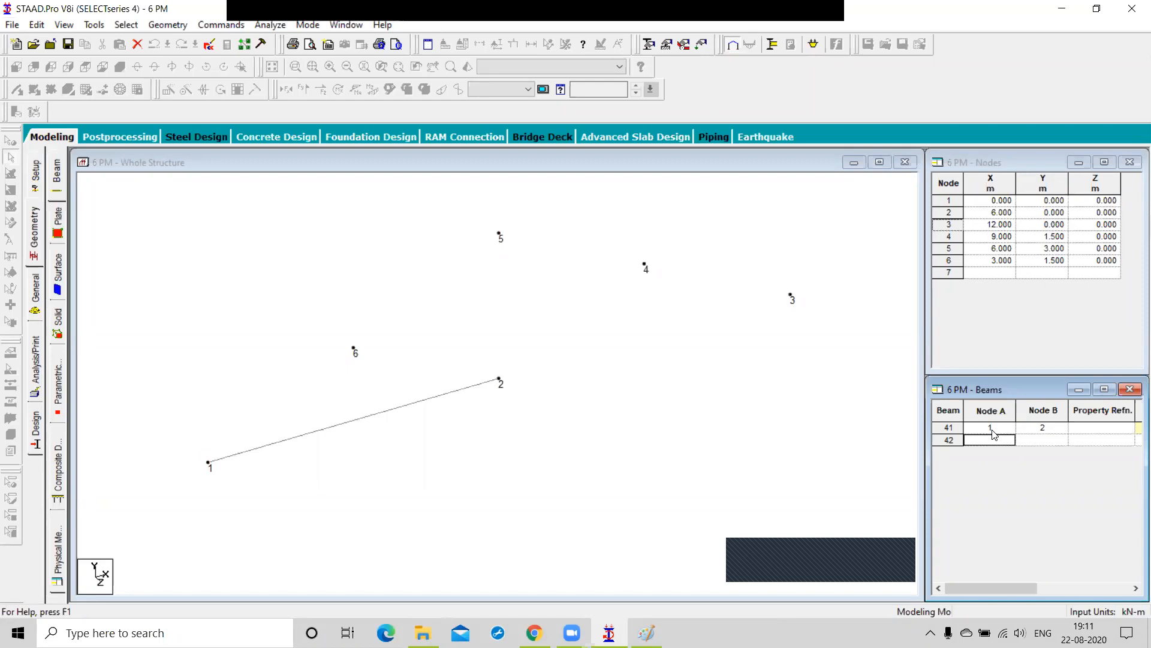
pyautogui.write('2')
pyautogui.press('Tab')
pyautogui.write('3')
pyautogui.press('Return')
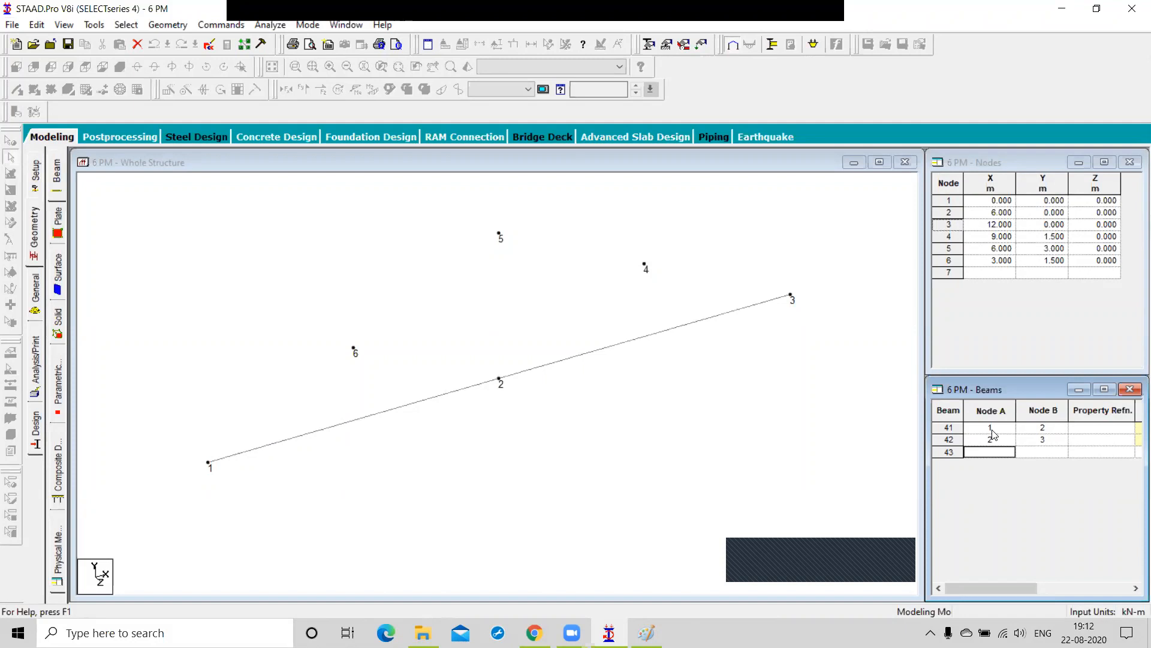
# Step: Add the top chord beams from node 3 to 4 and from node 4 to 5 in the beam table
pyautogui.write('3')
pyautogui.press('Tab')
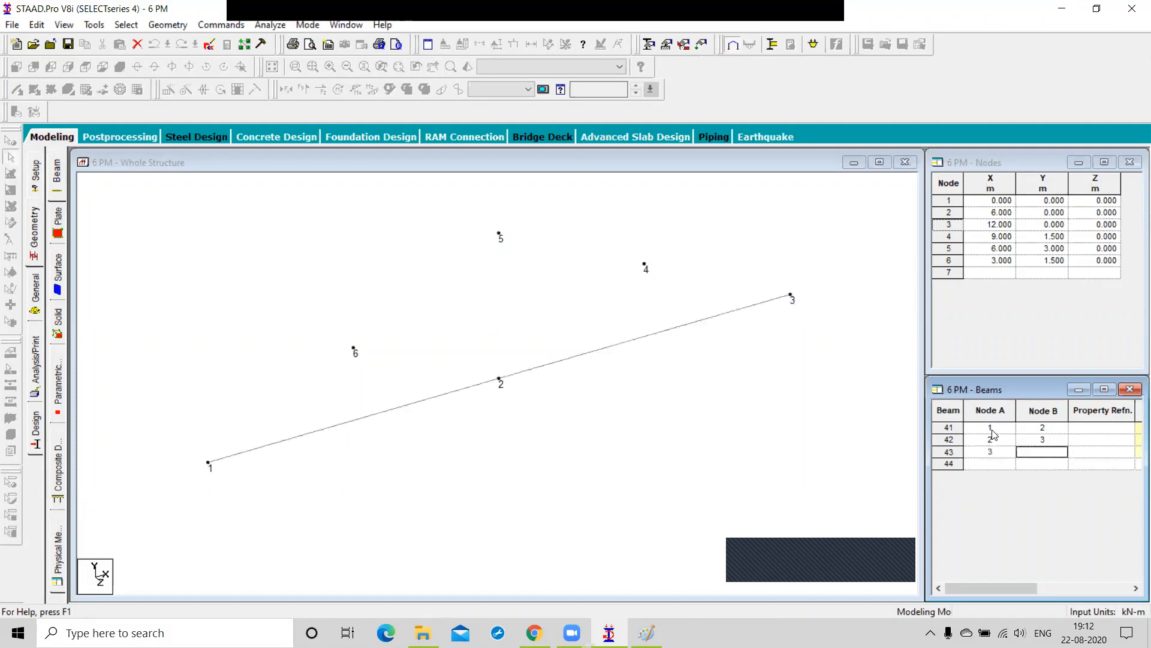
pyautogui.write('4')
pyautogui.press('Return')
pyautogui.press('Left')
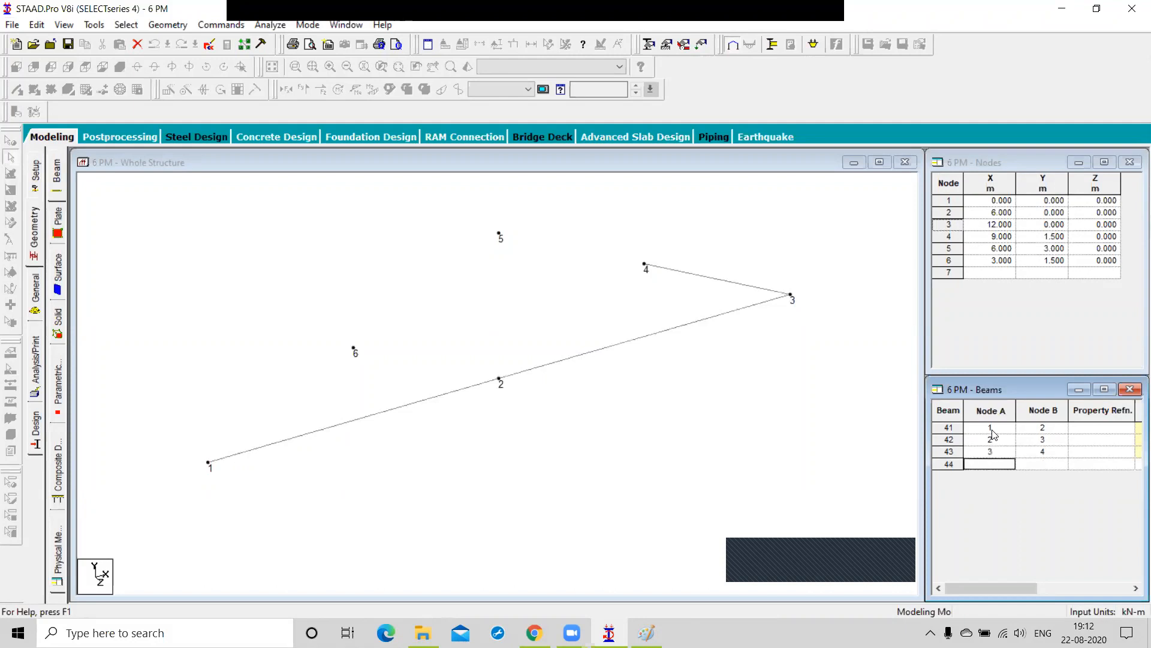
pyautogui.write('4')
pyautogui.press('Tab')
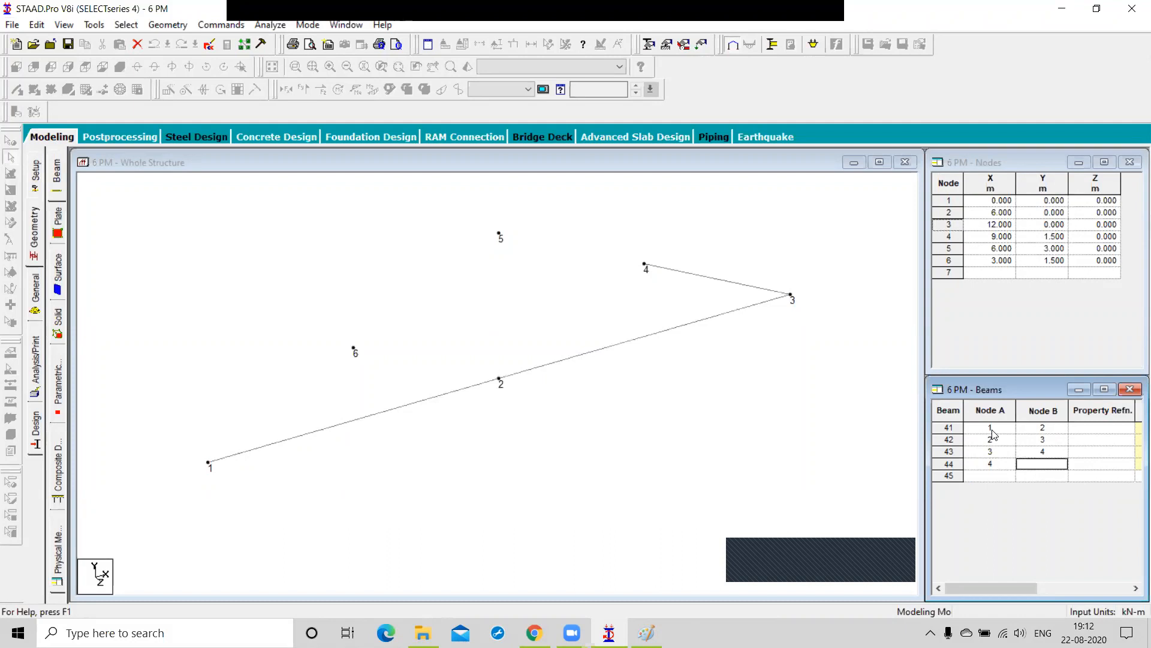
pyautogui.write('5')
pyautogui.press('Return')
pyautogui.press('Left')
# Step: Add the remaining top chord beams from node 5 to 6 and from node 1 to 6 in the beam table
pyautogui.write('5')
pyautogui.press('Tab')
pyautogui.write('6')
pyautogui.press('Return')
pyautogui.press('Left')
pyautogui.write('1')
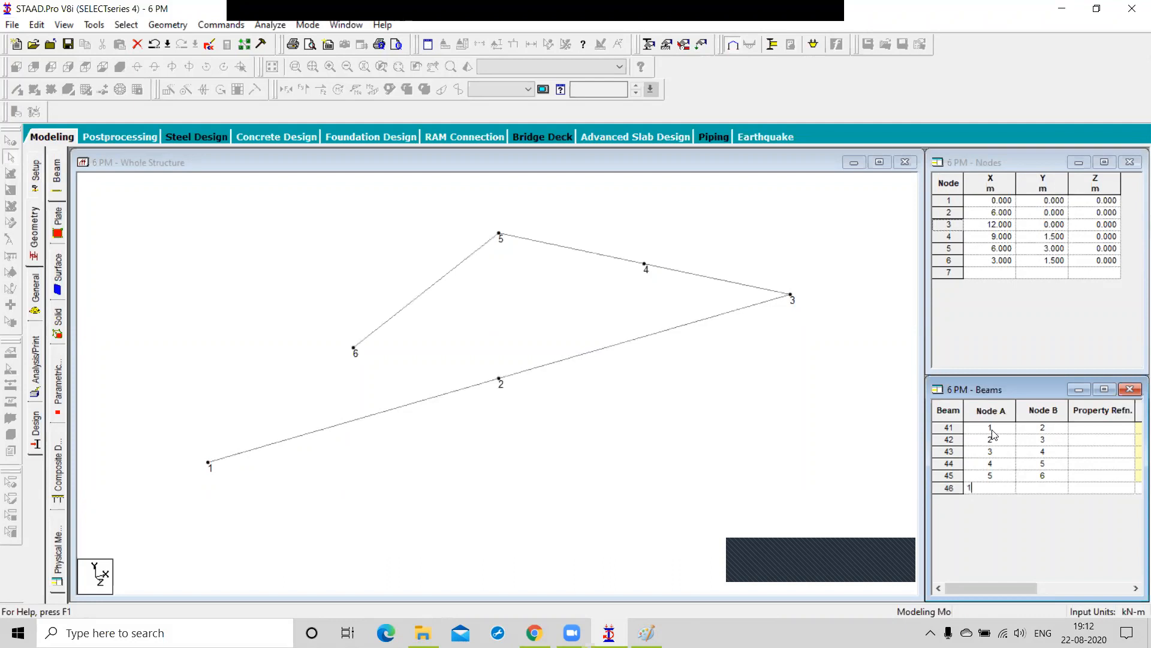
pyautogui.press('Tab')
pyautogui.write('6')
pyautogui.press('Return')
pyautogui.press('Left')
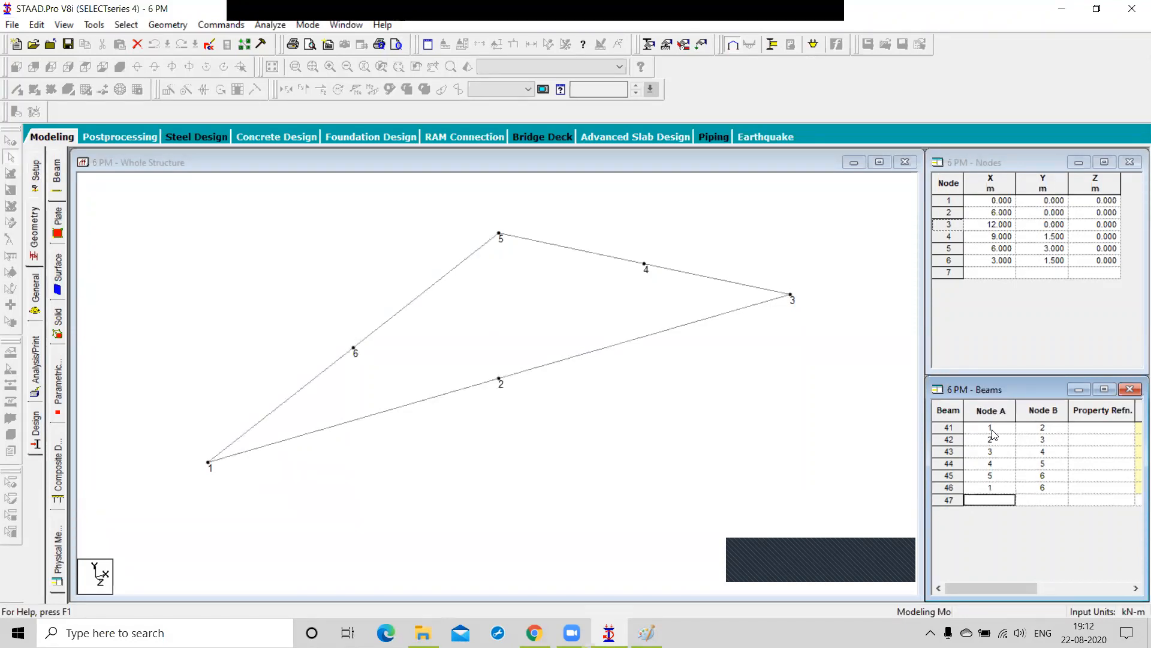
# Step: Add the web members in the beam table with beams from node 2 to 4 and from node 6 to 2
pyautogui.write('2')
pyautogui.press('Tab')
pyautogui.write('4')
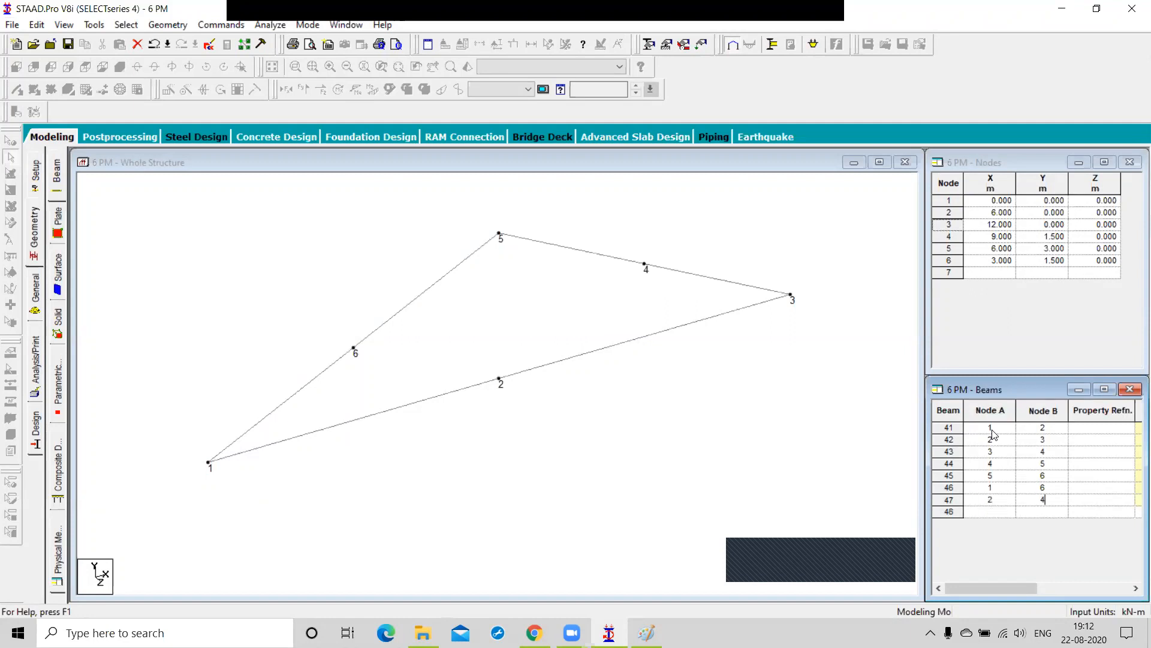
pyautogui.press('Return')
pyautogui.press('Left')
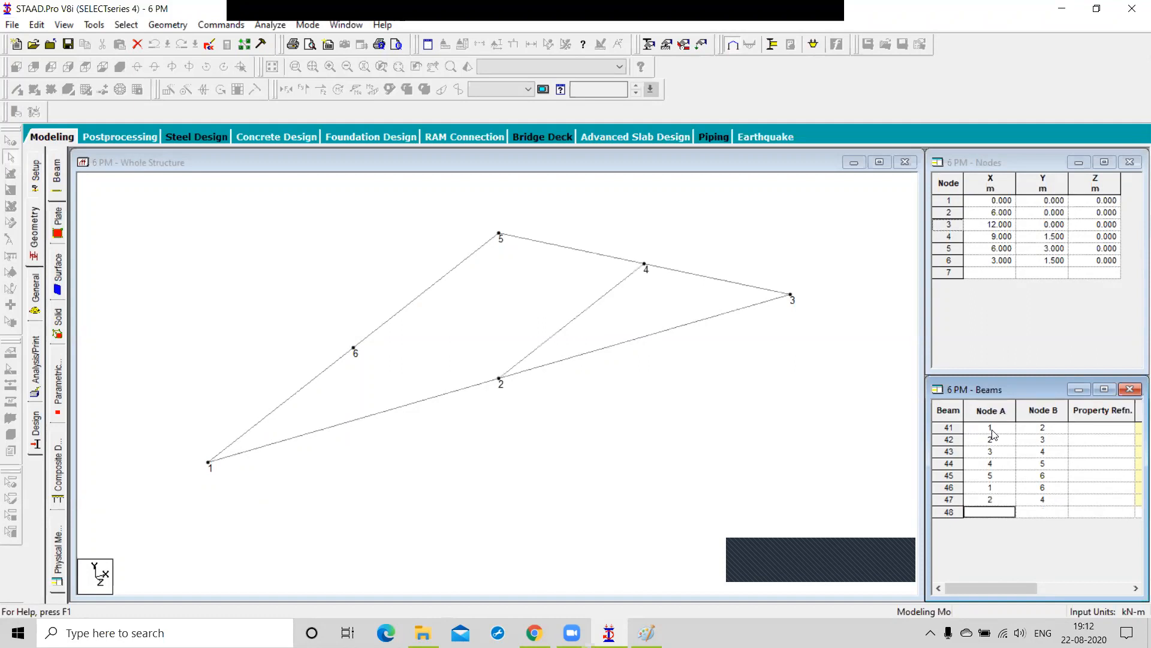
pyautogui.write('6')
pyautogui.press('Tab')
pyautogui.write('2')
pyautogui.press('Return')
pyautogui.press('Left')
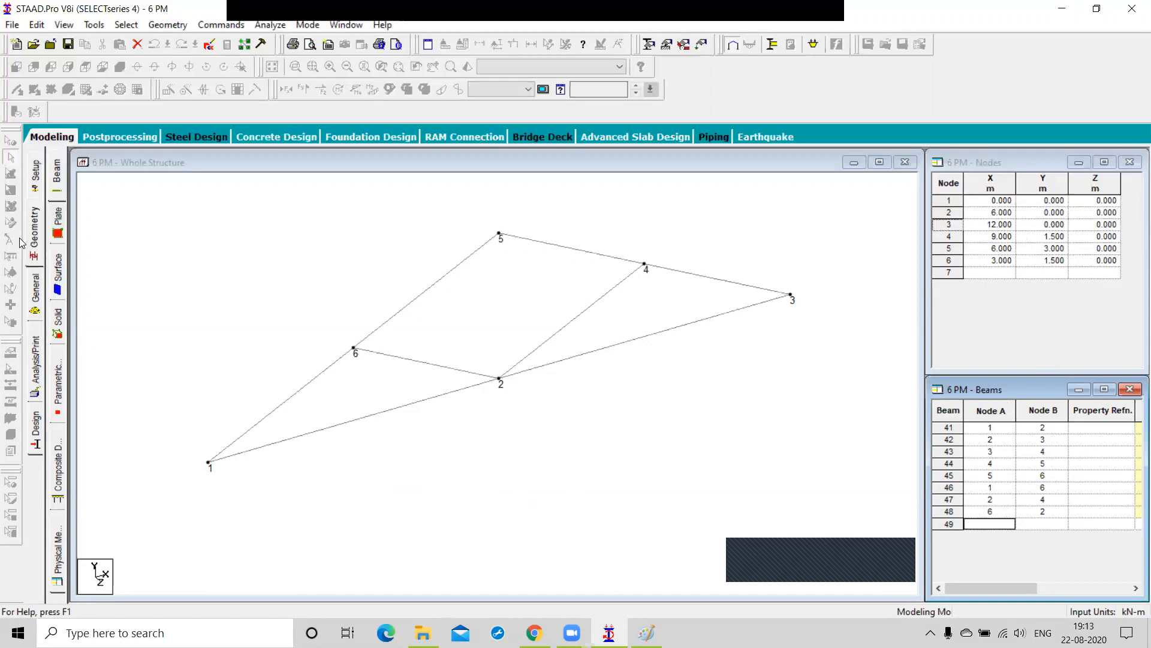
# Step: Display the snap node/beam grid for beams over the structure and examine the default linear grid
pyautogui.click(38, 241)
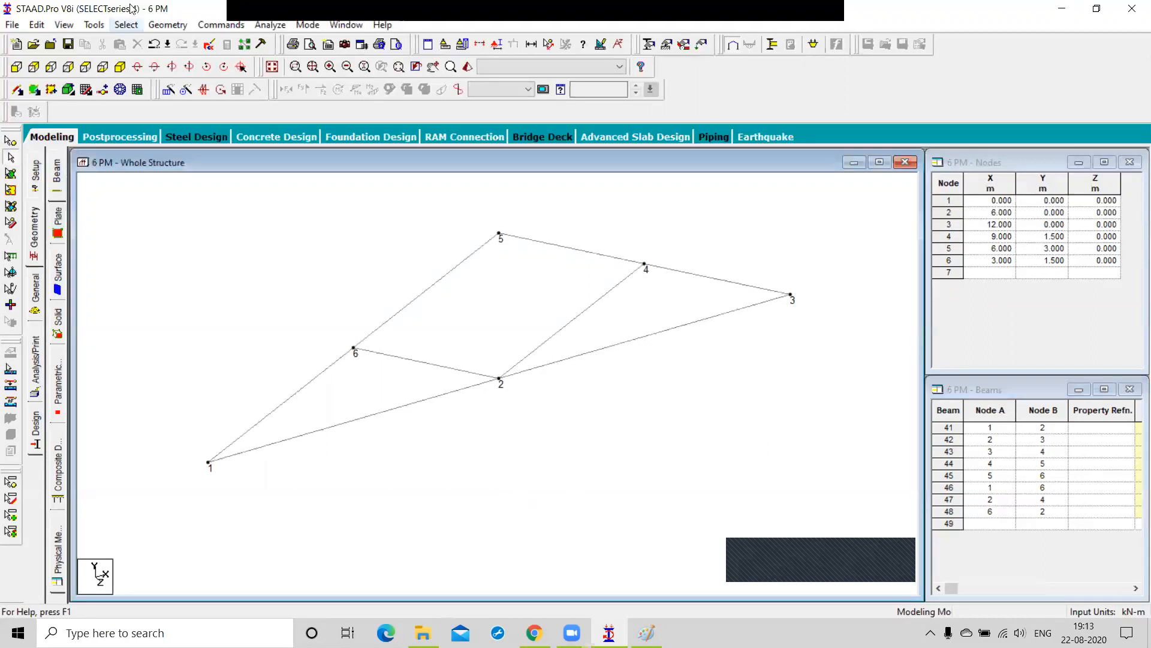
pyautogui.click(169, 25)
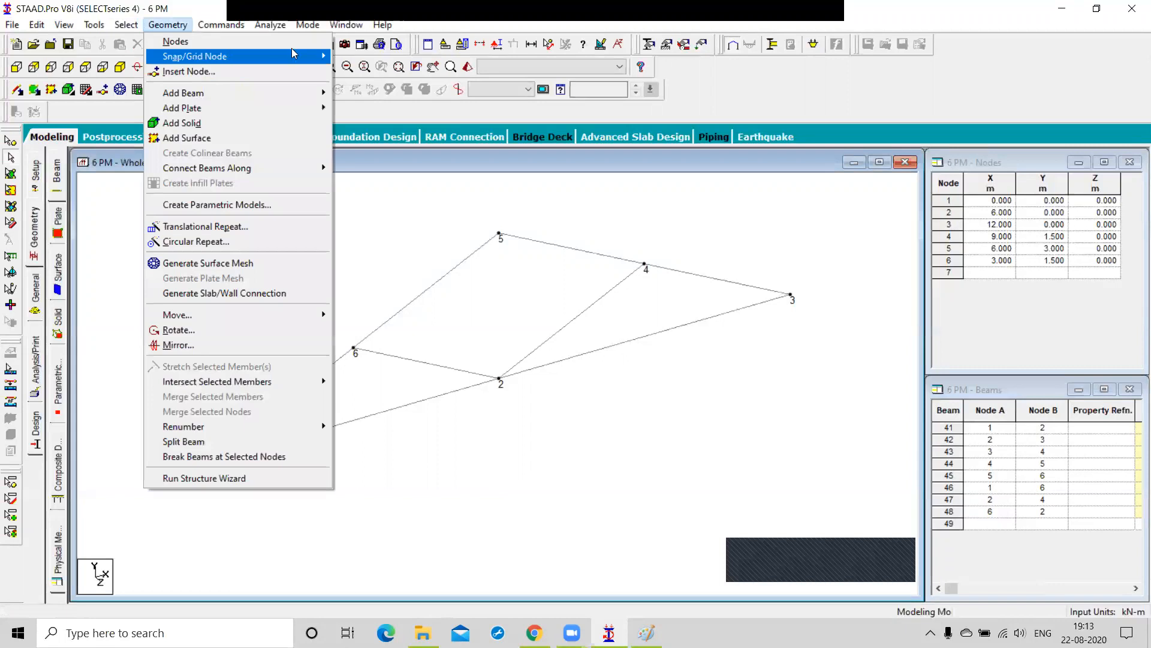
pyautogui.moveTo(311, 56)
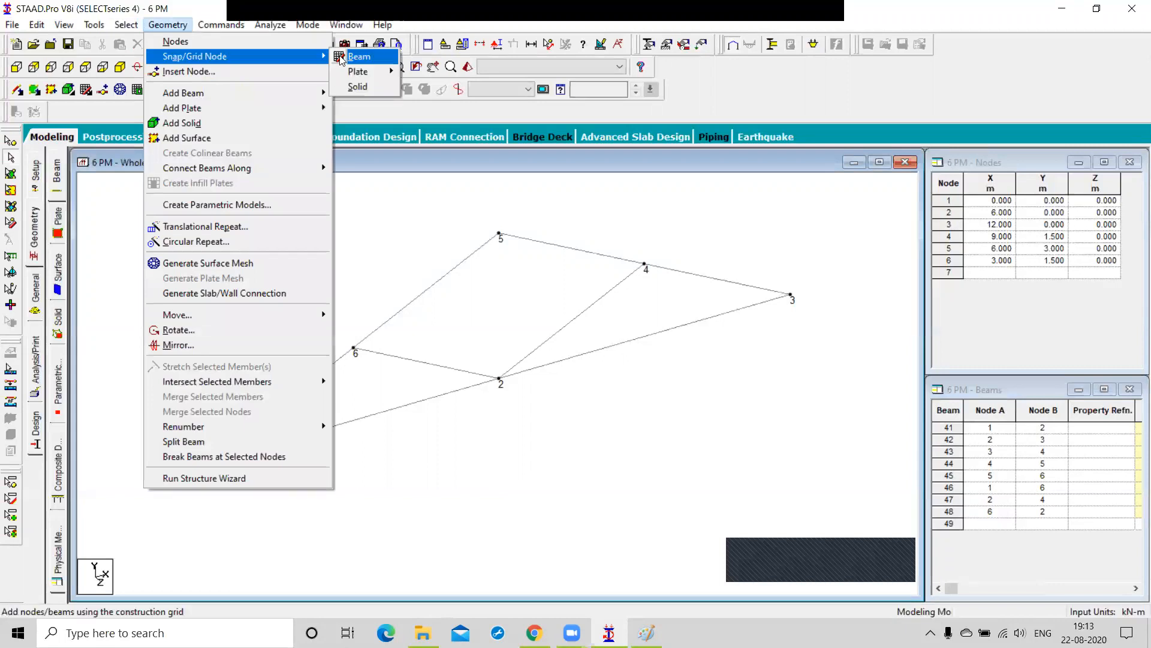
pyautogui.click(354, 56)
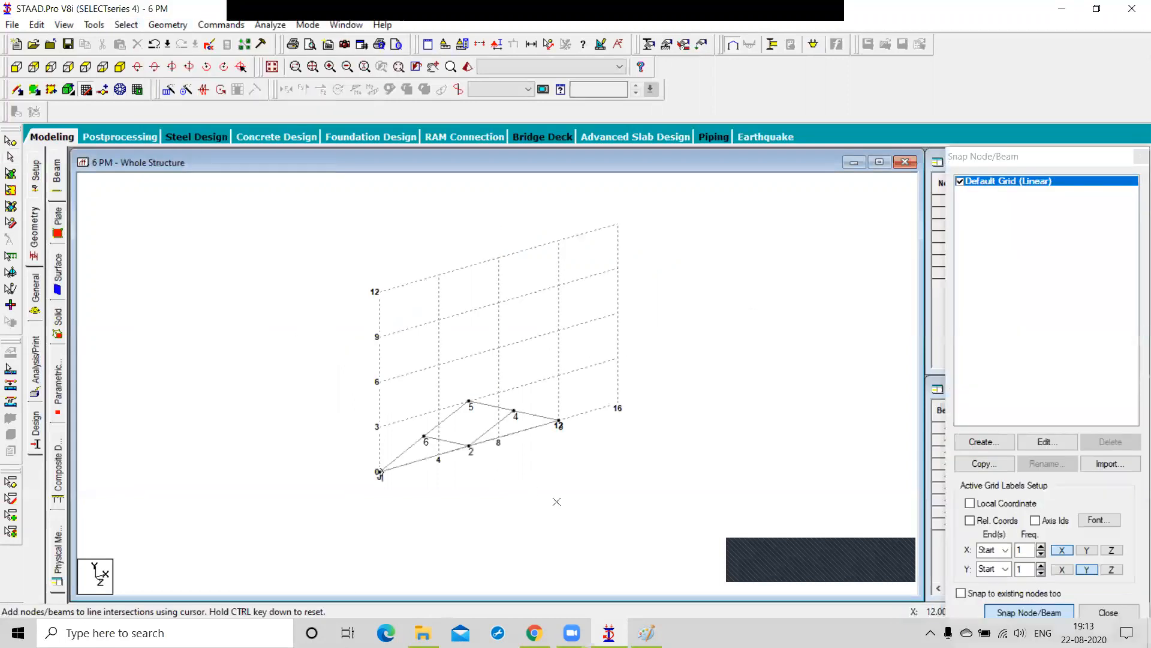
pyautogui.scroll(1, 480, 515)
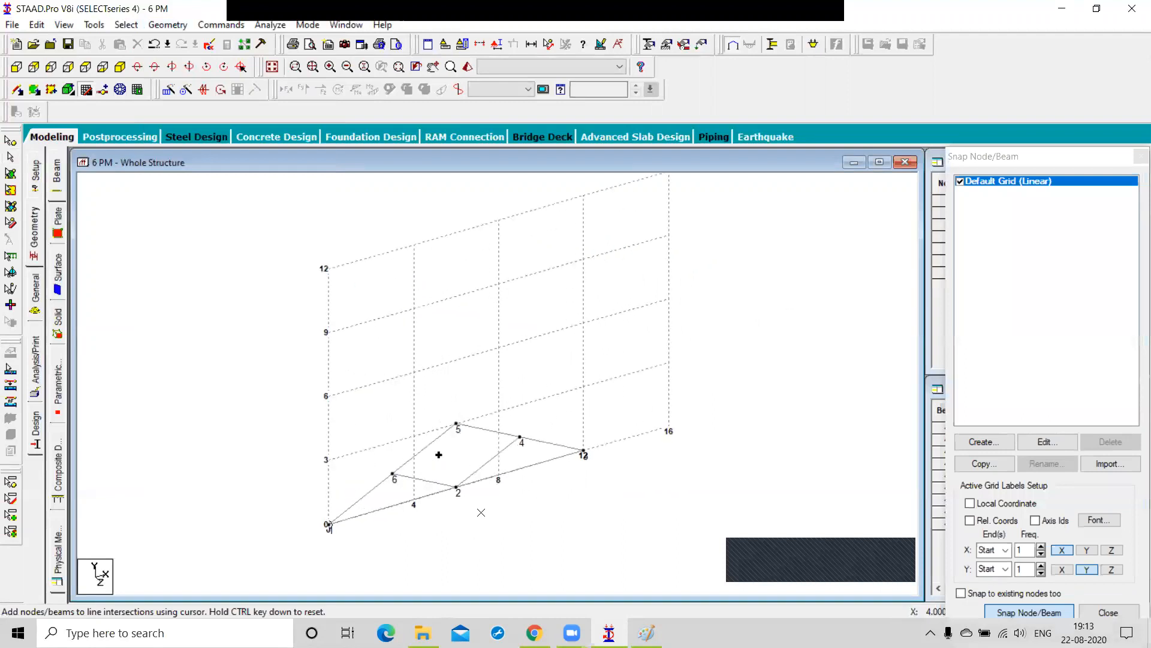
pyautogui.scroll(1, 683, 225)
pyautogui.click(1010, 165)
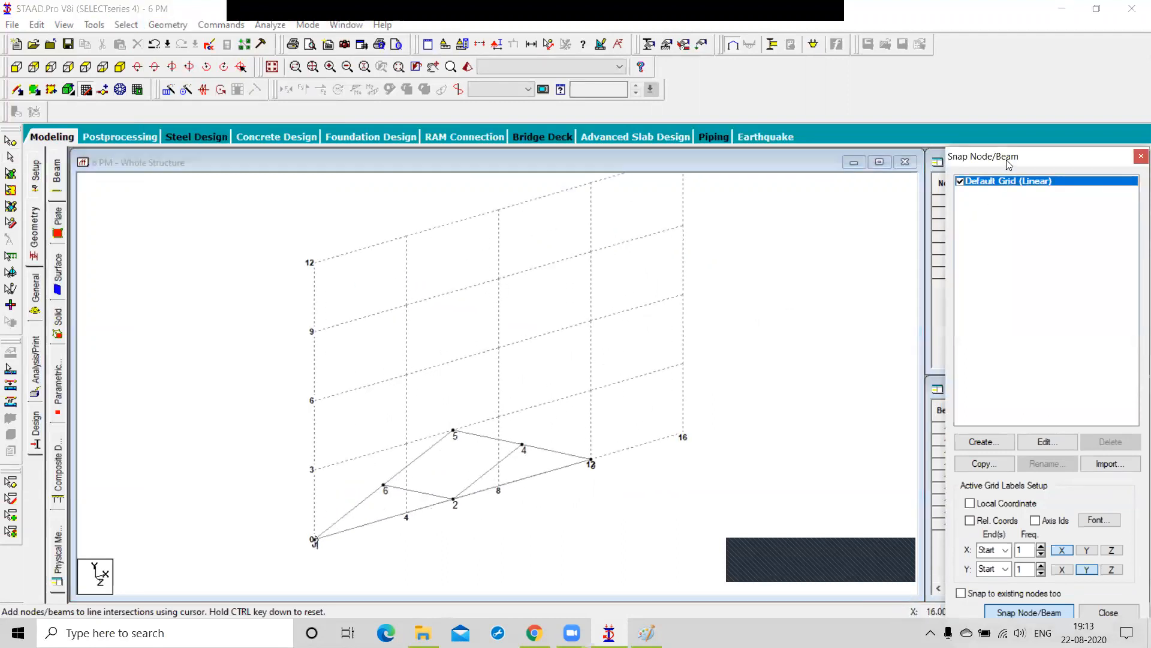
pyautogui.moveTo(1005, 162); pyautogui.dragTo(978, 154)
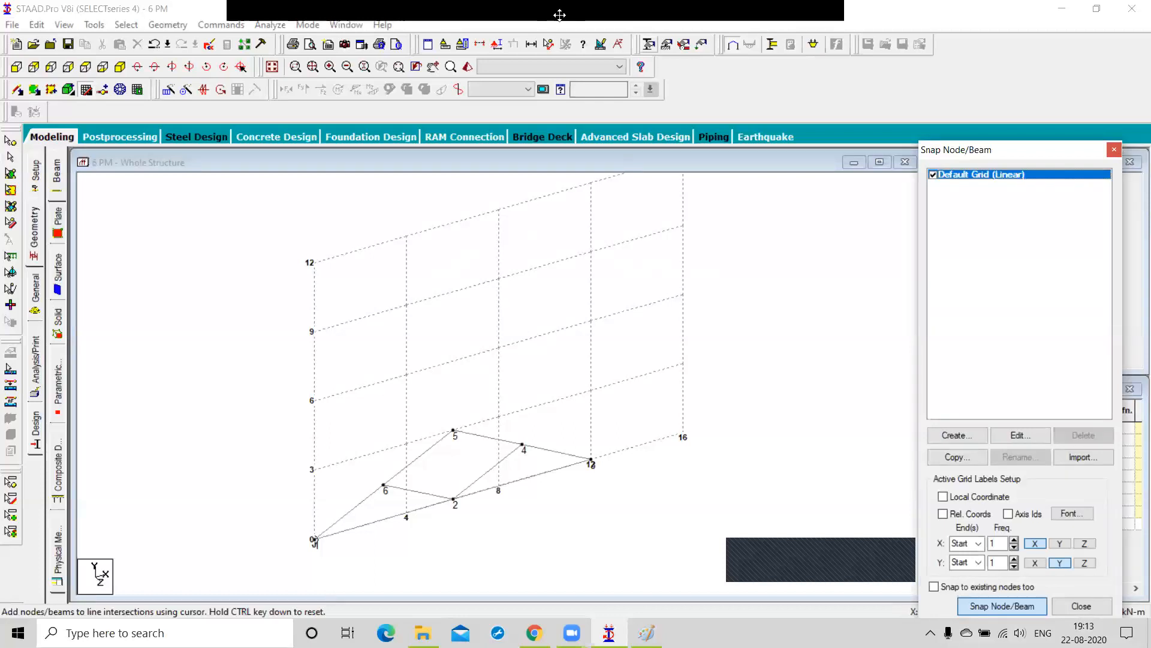
pyautogui.click(167, 25)
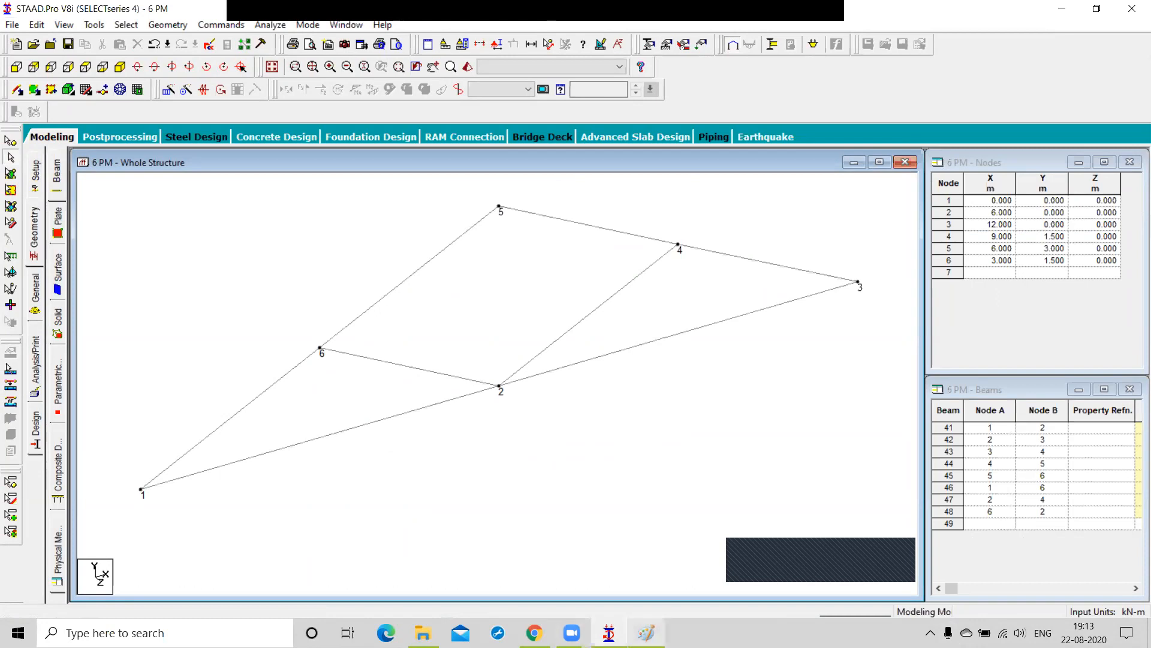
# Step: Switch to Paint and delete the whole labelled truss sketch from the canvas
pyautogui.click(646, 632)
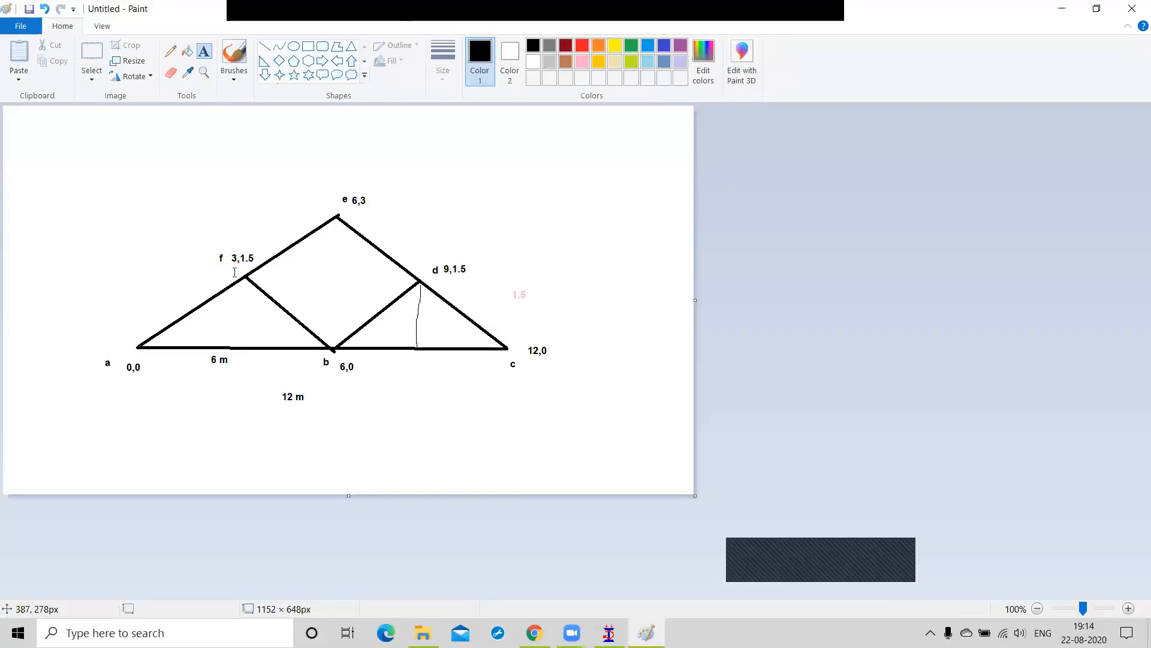
pyautogui.click(92, 53)
pyautogui.moveTo(40, 148)
pyautogui.mouseDown()
pyautogui.moveTo(512, 427)
pyautogui.moveTo(572, 440)
pyautogui.mouseUp()
pyautogui.press('Delete')
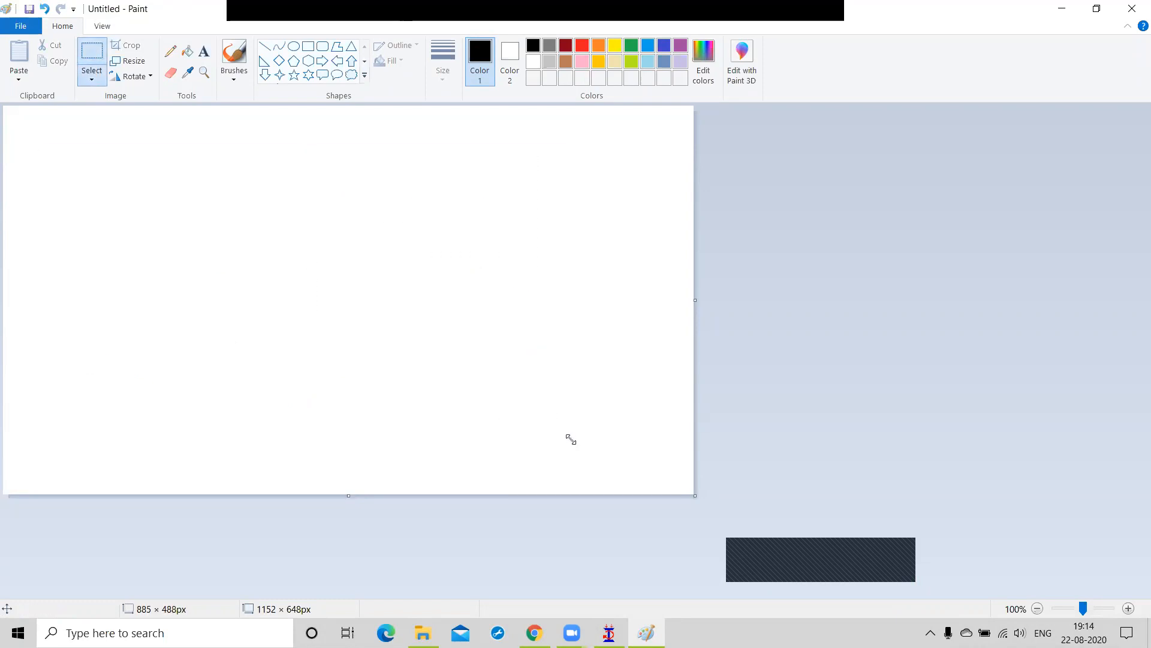
# Step: Sketch five evenly spaced vertical grid lines, each about 410 px tall, across the middle of the canvas
pyautogui.click(264, 46)
pyautogui.moveTo(196, 154); pyautogui.dragTo(195, 396)
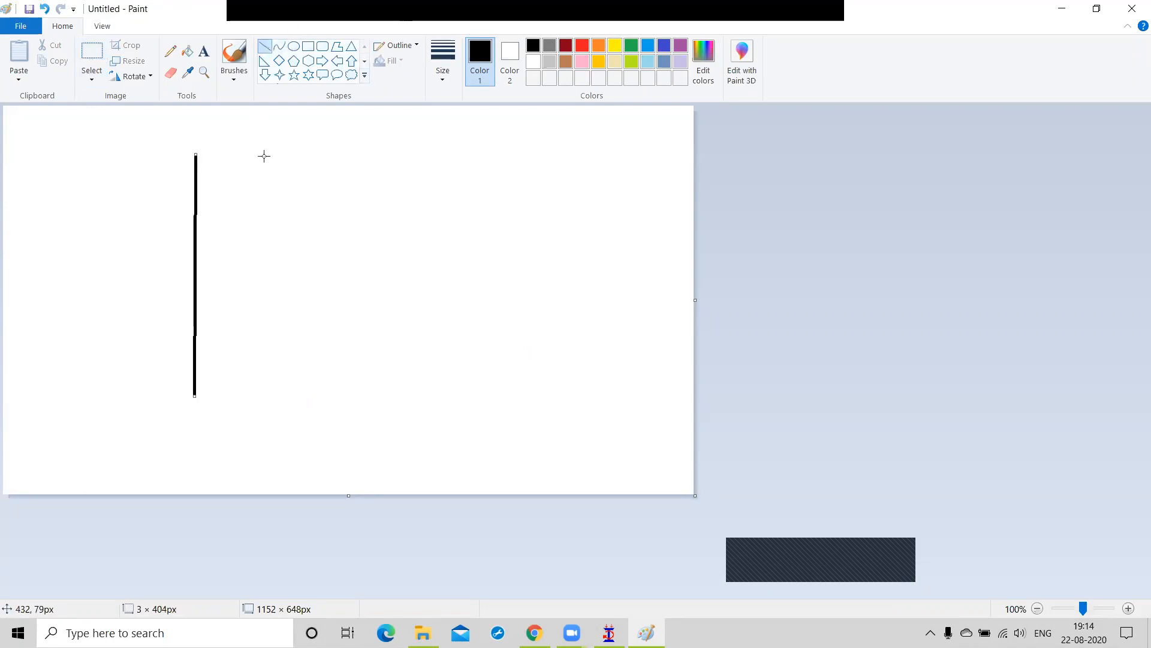
pyautogui.moveTo(277, 152)
pyautogui.mouseDown()
pyautogui.moveTo(270, 414)
pyautogui.moveTo(272, 397)
pyautogui.mouseUp()
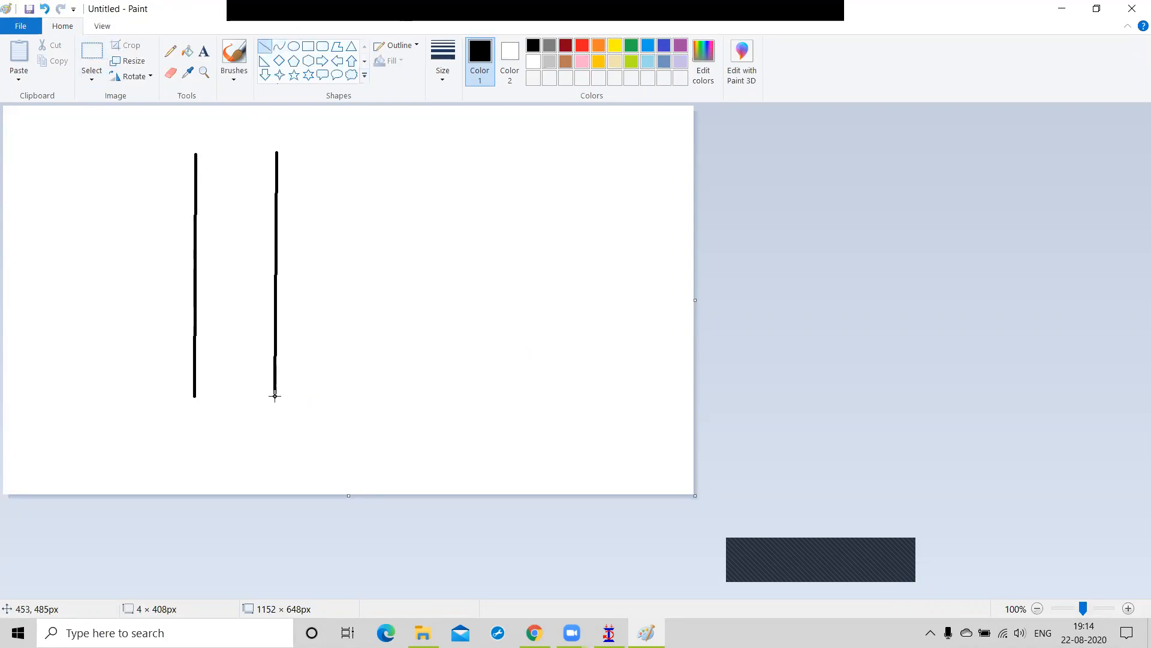
pyautogui.moveTo(353, 154); pyautogui.dragTo(348, 398)
pyautogui.click(265, 47)
pyautogui.moveTo(430, 152); pyautogui.dragTo(425, 404)
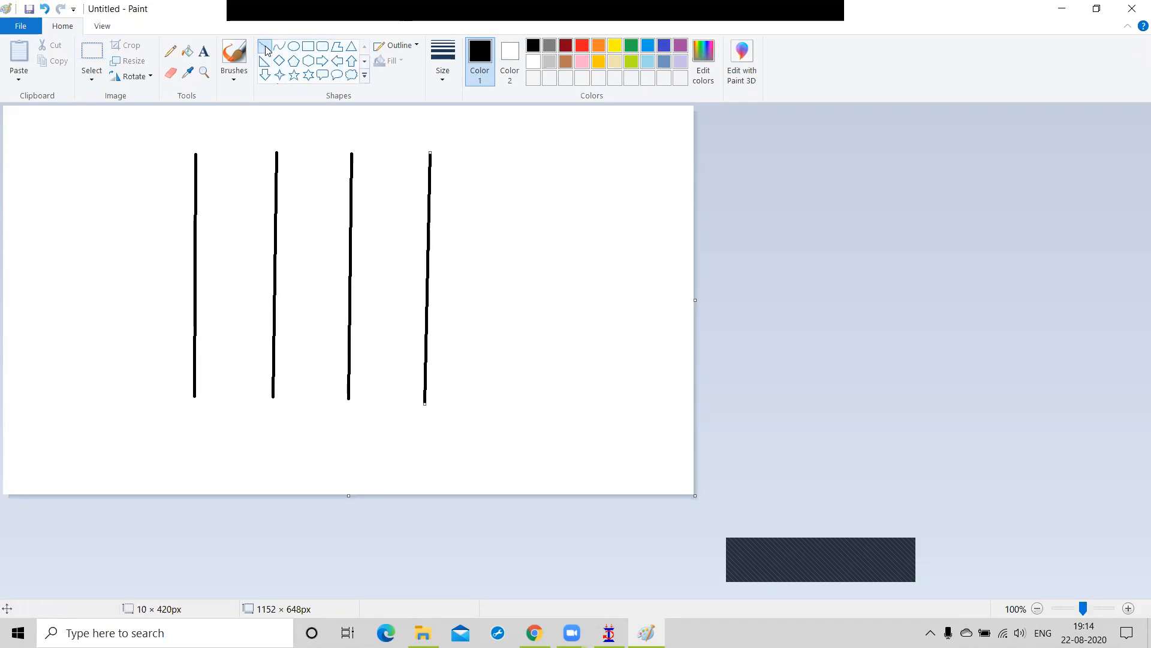
pyautogui.moveTo(511, 154); pyautogui.dragTo(502, 411)
# Step: Sketch four horizontal grid lines about 520 px long across the vertical lines, starting at their upper ends
pyautogui.moveTo(192, 148); pyautogui.dragTo(509, 150)
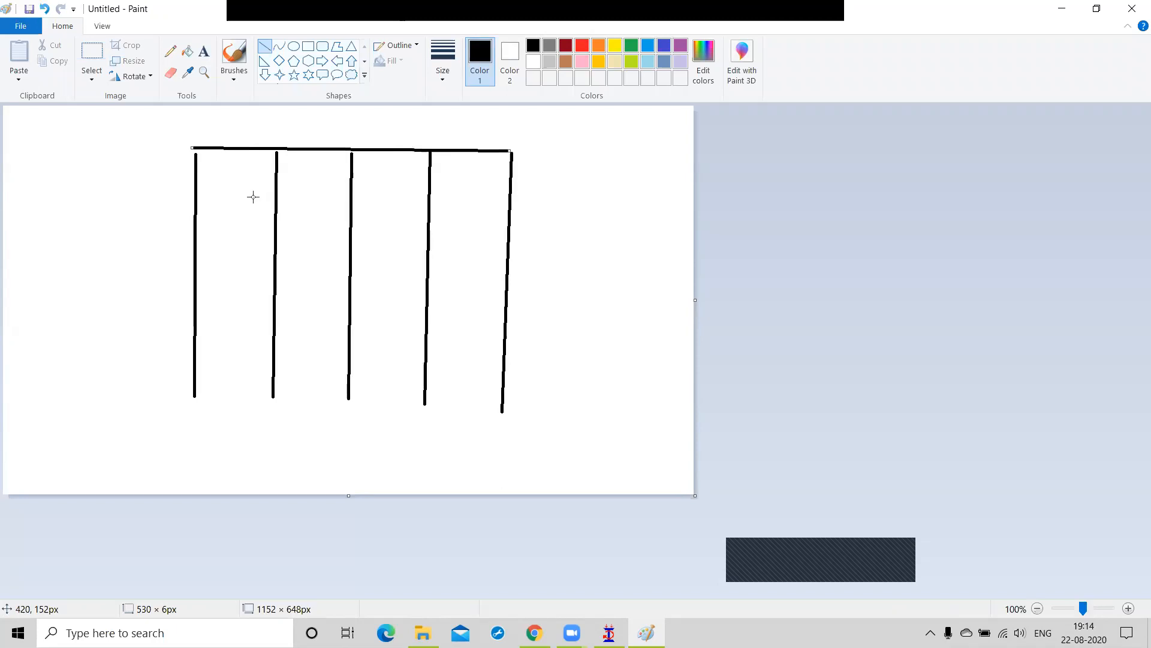
pyautogui.moveTo(199, 214); pyautogui.dragTo(507, 217)
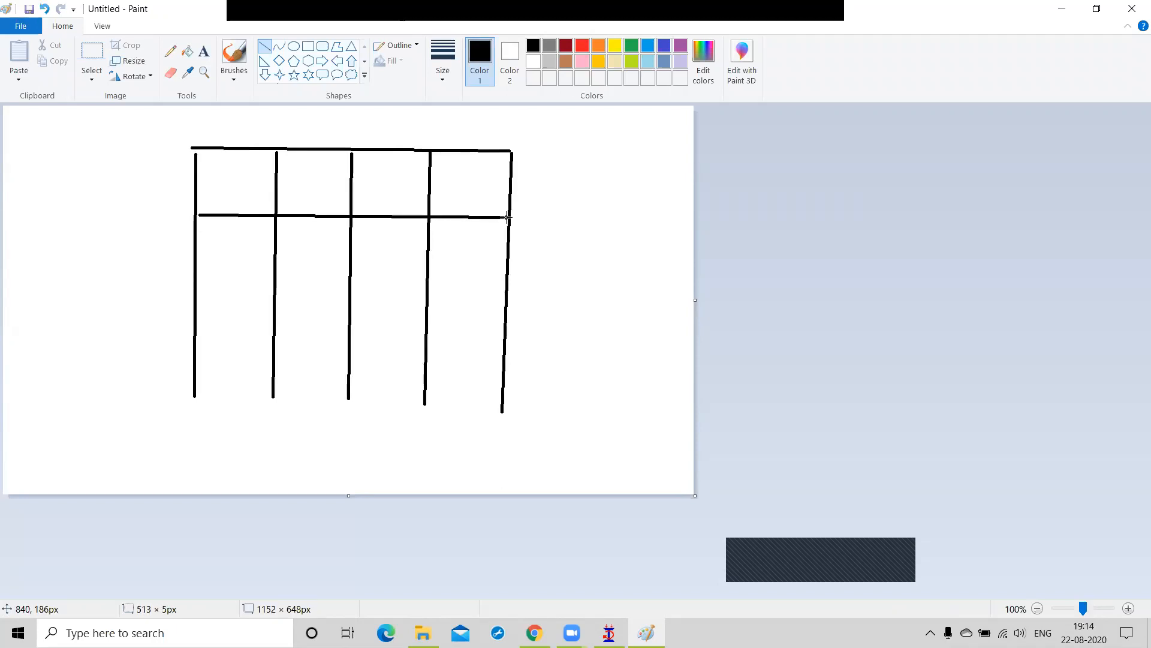
pyautogui.moveTo(196, 285); pyautogui.dragTo(508, 289)
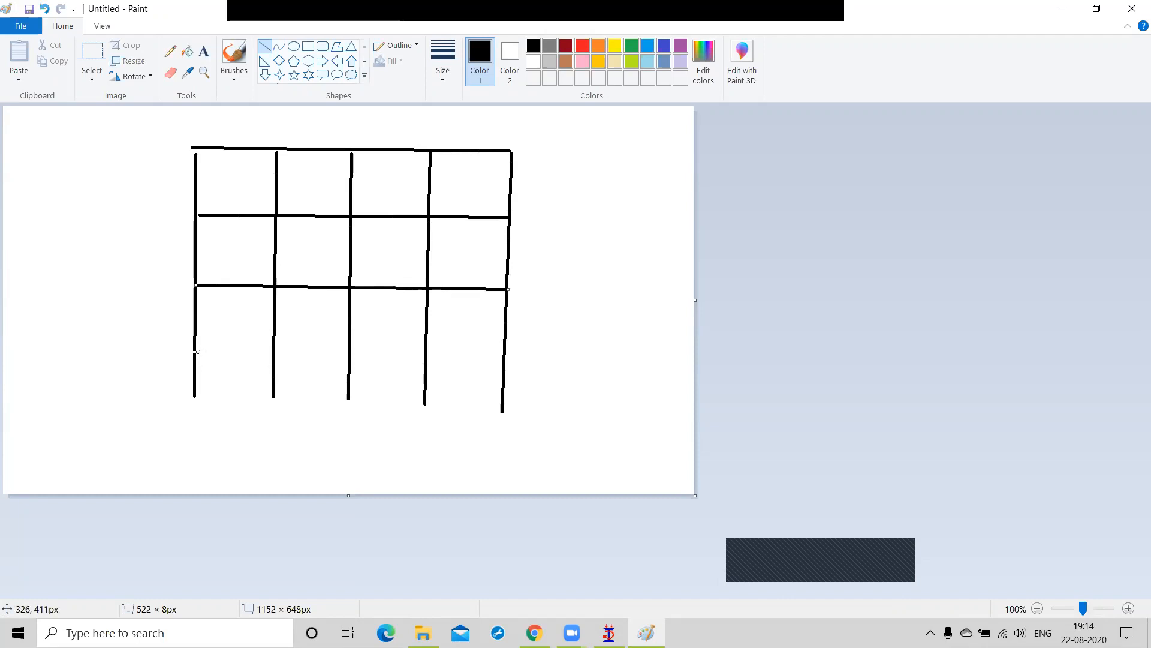
pyautogui.moveTo(194, 352); pyautogui.dragTo(504, 356)
pyautogui.moveTo(193, 397); pyautogui.dragTo(200, 406)
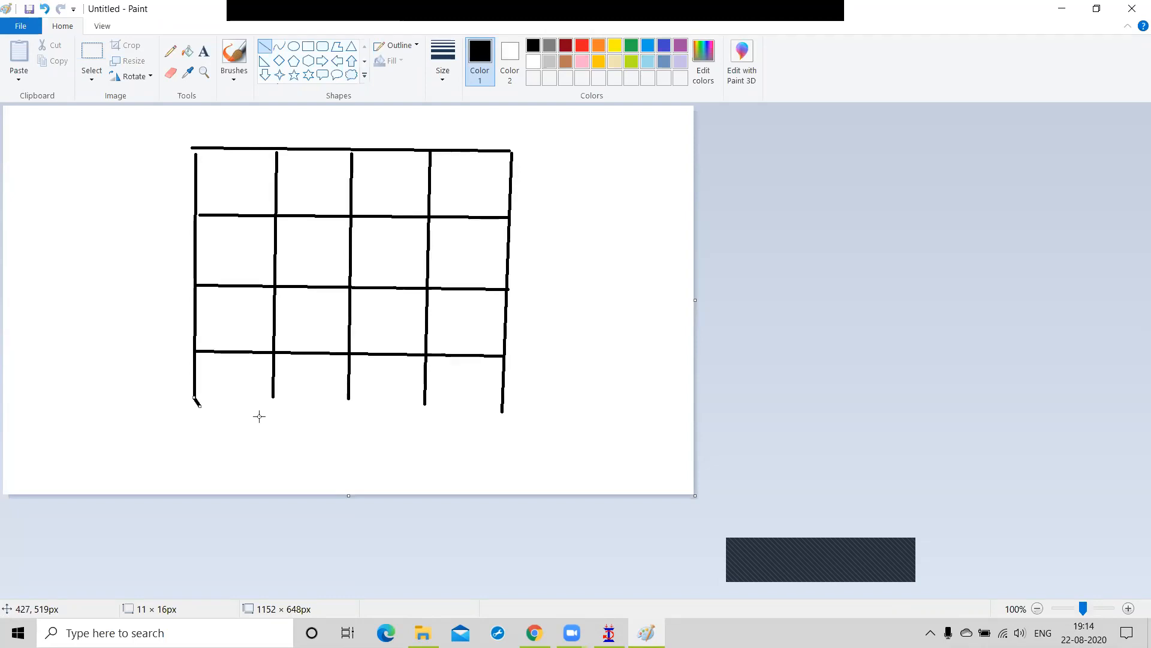
# Step: Select the entire grid sketch and delete it from the canvas
pyautogui.click(94, 56)
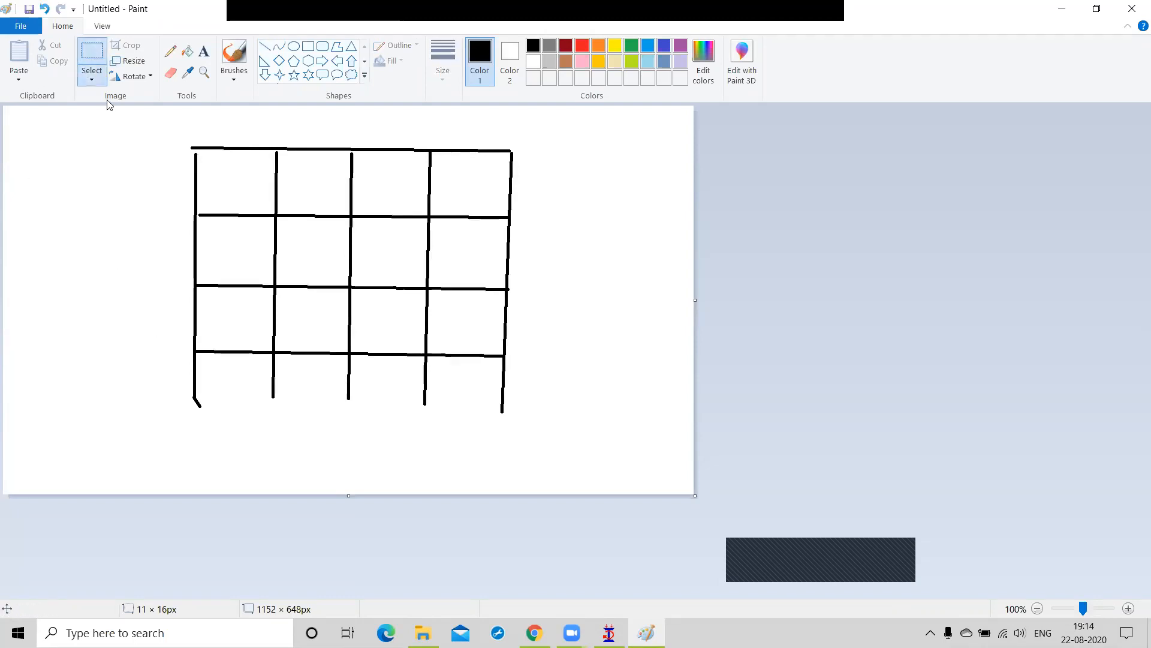
pyautogui.click(90, 59)
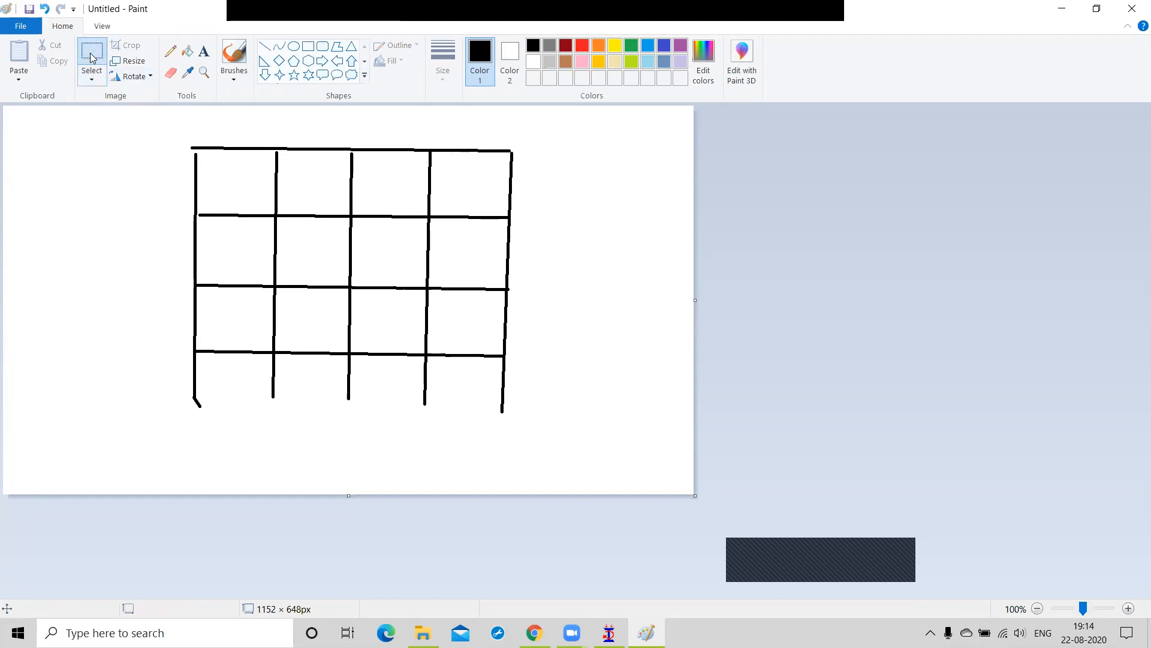
pyautogui.moveTo(123, 125)
pyautogui.mouseDown()
pyautogui.moveTo(366, 343)
pyautogui.moveTo(553, 460)
pyautogui.mouseUp()
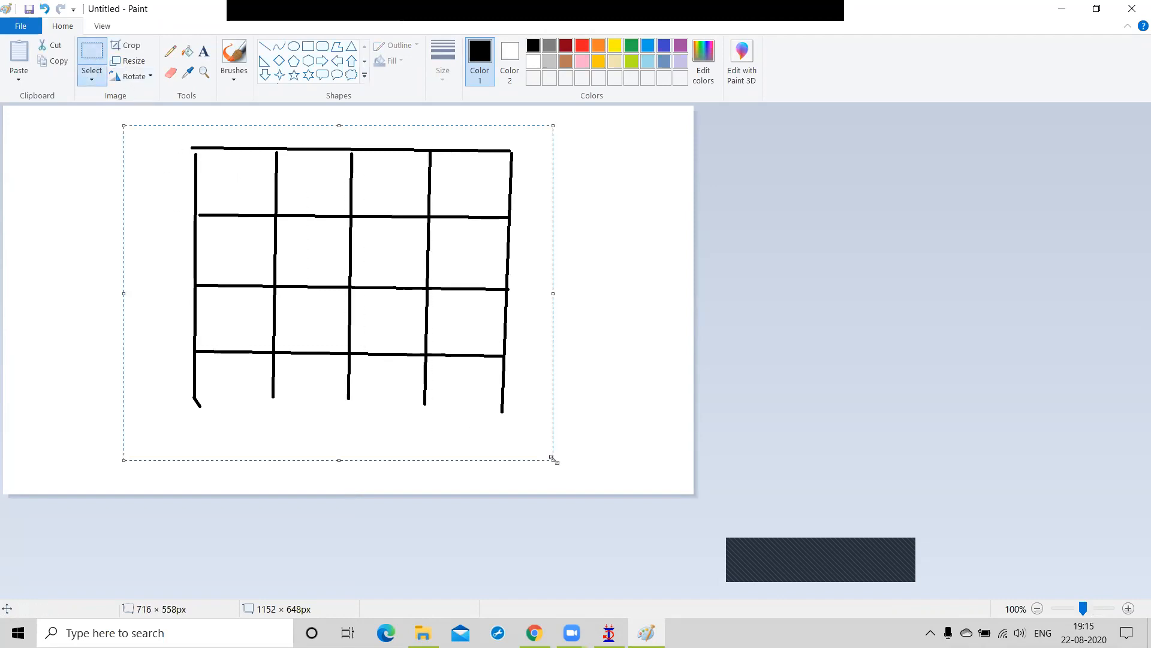
pyautogui.press('Delete')
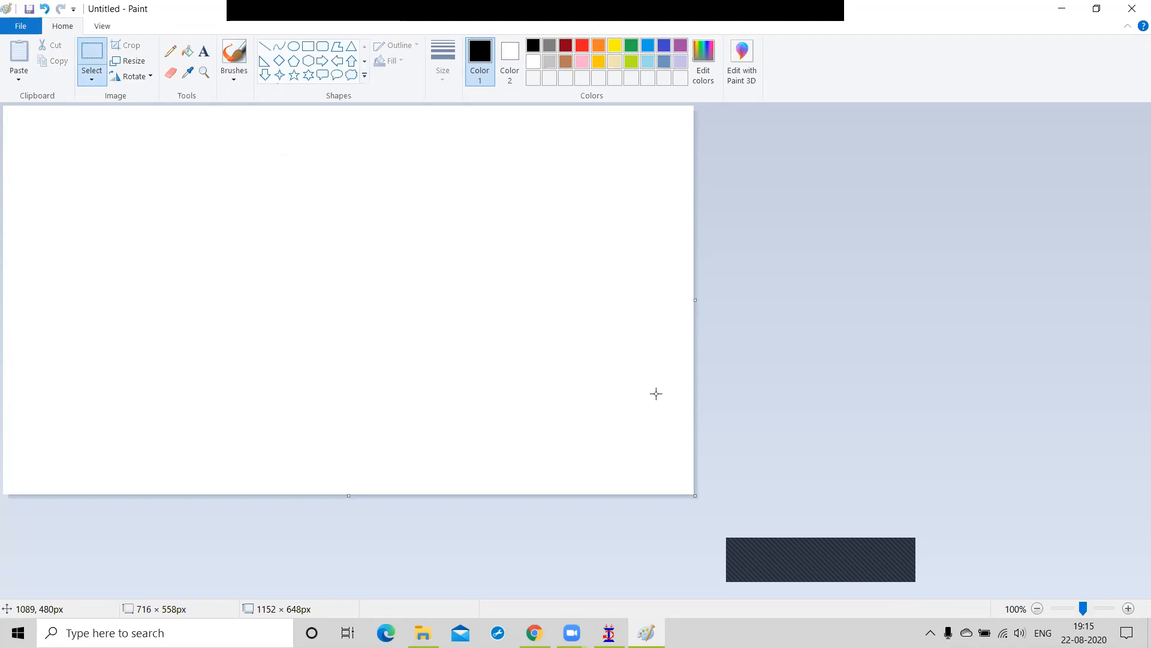
# Step: Sketch the new truss outline as a wide triangle with a horizontal base and two sloping sides meeting at a central apex
pyautogui.click(267, 48)
pyautogui.moveTo(155, 366); pyautogui.dragTo(531, 367)
pyautogui.click(324, 309)
pyautogui.moveTo(149, 364); pyautogui.dragTo(530, 367)
pyautogui.click(355, 290)
pyautogui.click(523, 310)
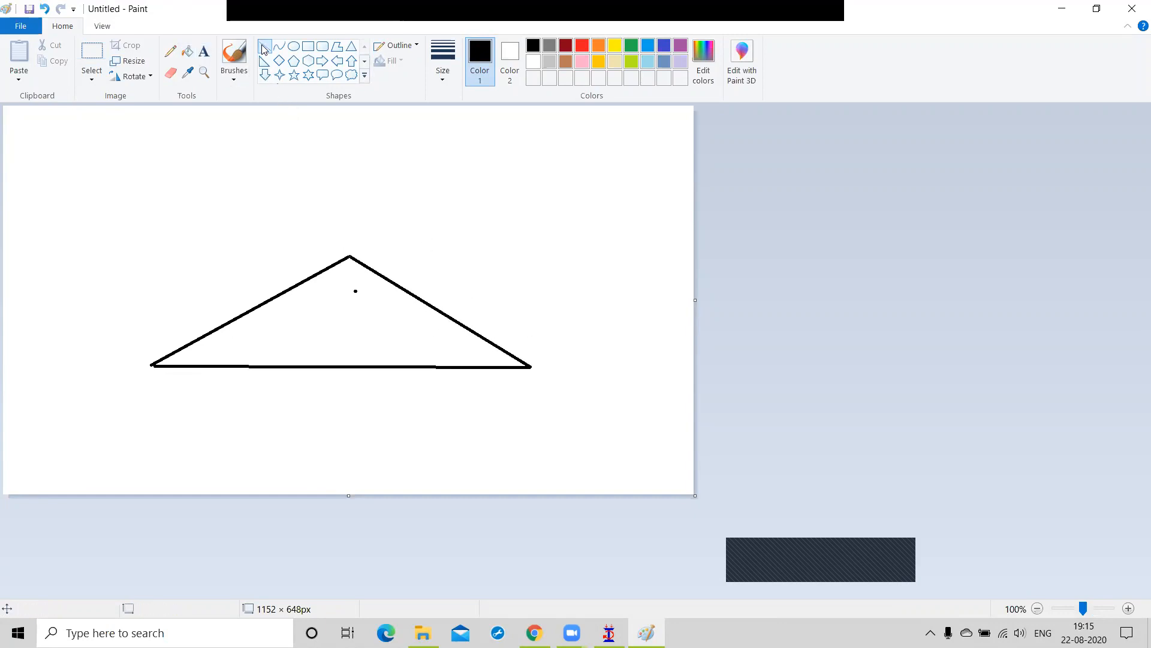
# Step: Draw two diagonal members from the apex down to the base, dividing the base into roughly three parts
pyautogui.moveTo(349, 254); pyautogui.dragTo(269, 366)
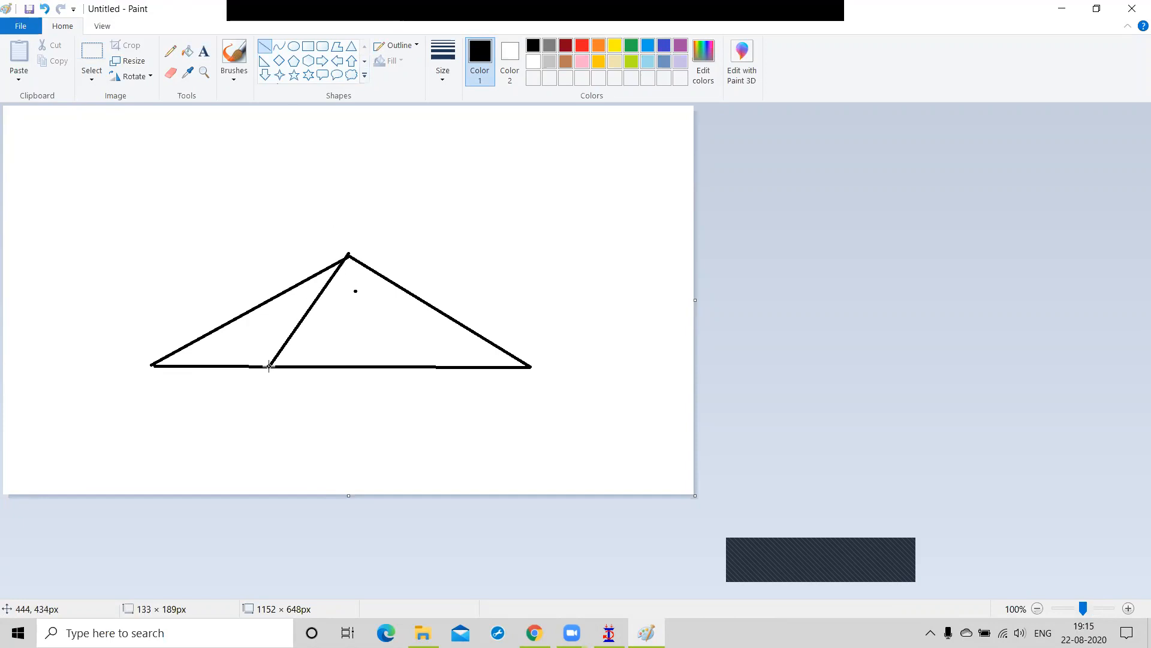
pyautogui.click(358, 287)
pyautogui.moveTo(346, 257); pyautogui.dragTo(401, 368)
pyautogui.click(319, 375)
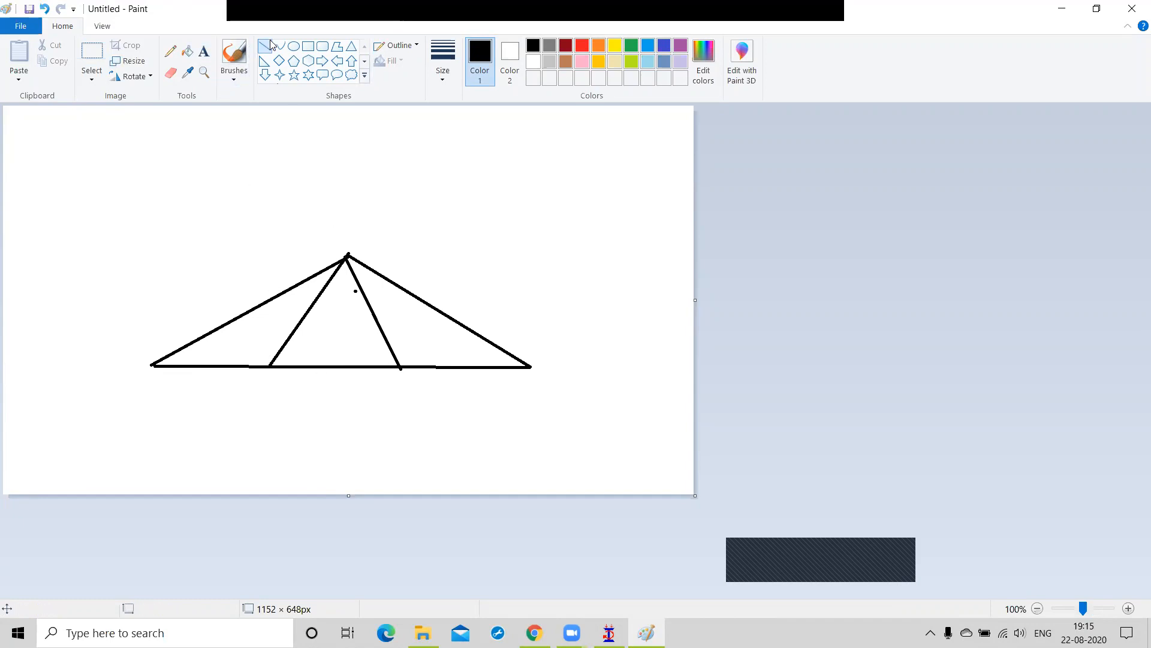
# Step: Draw the web members of the truss's left half between the sloping chord, the base and the left main diagonal
pyautogui.moveTo(250, 311); pyautogui.dragTo(271, 365)
pyautogui.click(171, 274)
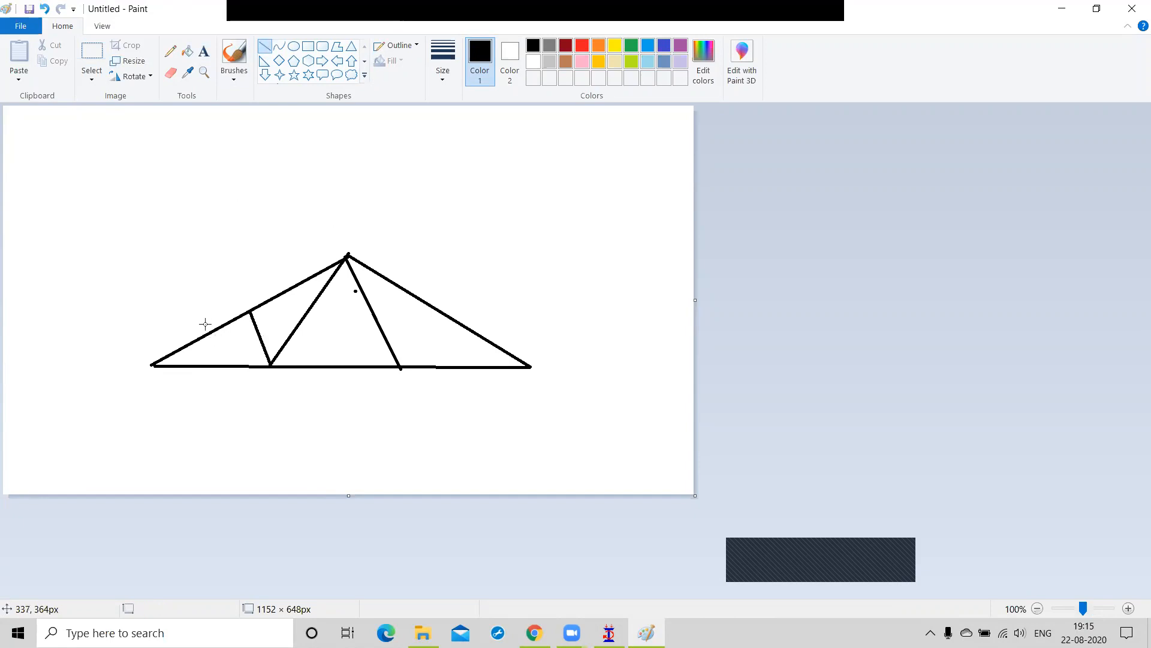
pyautogui.moveTo(203, 336); pyautogui.dragTo(218, 365)
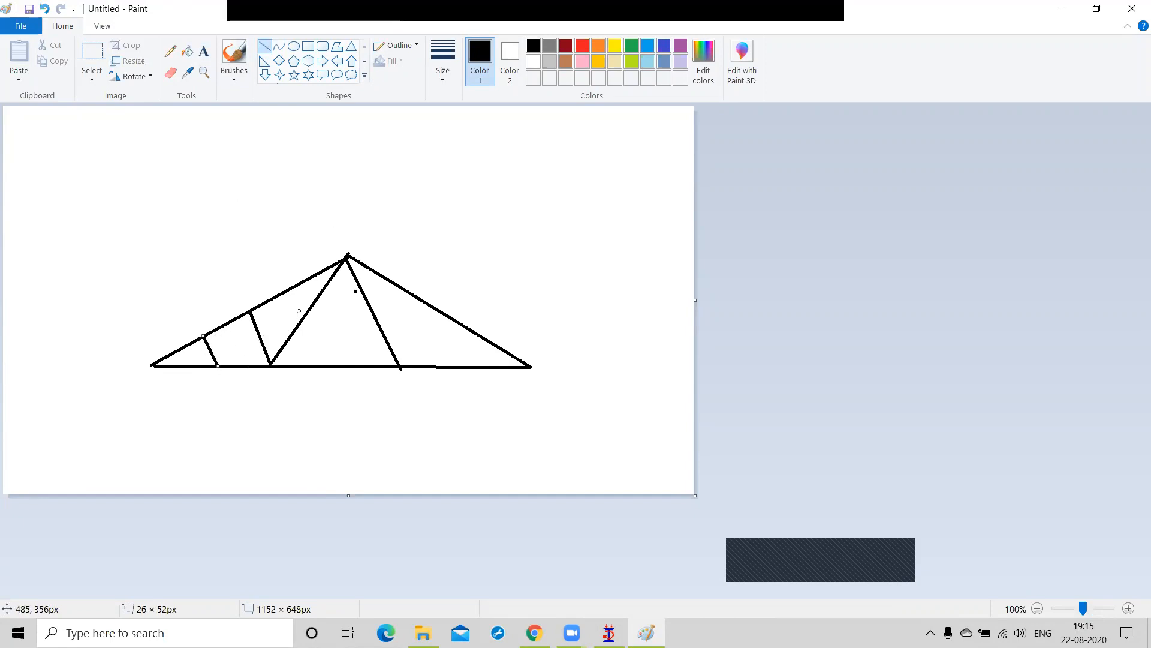
pyautogui.moveTo(289, 291); pyautogui.dragTo(303, 318)
pyautogui.moveTo(218, 363)
pyautogui.mouseDown()
pyautogui.moveTo(249, 311)
pyautogui.moveTo(303, 318)
pyautogui.mouseUp()
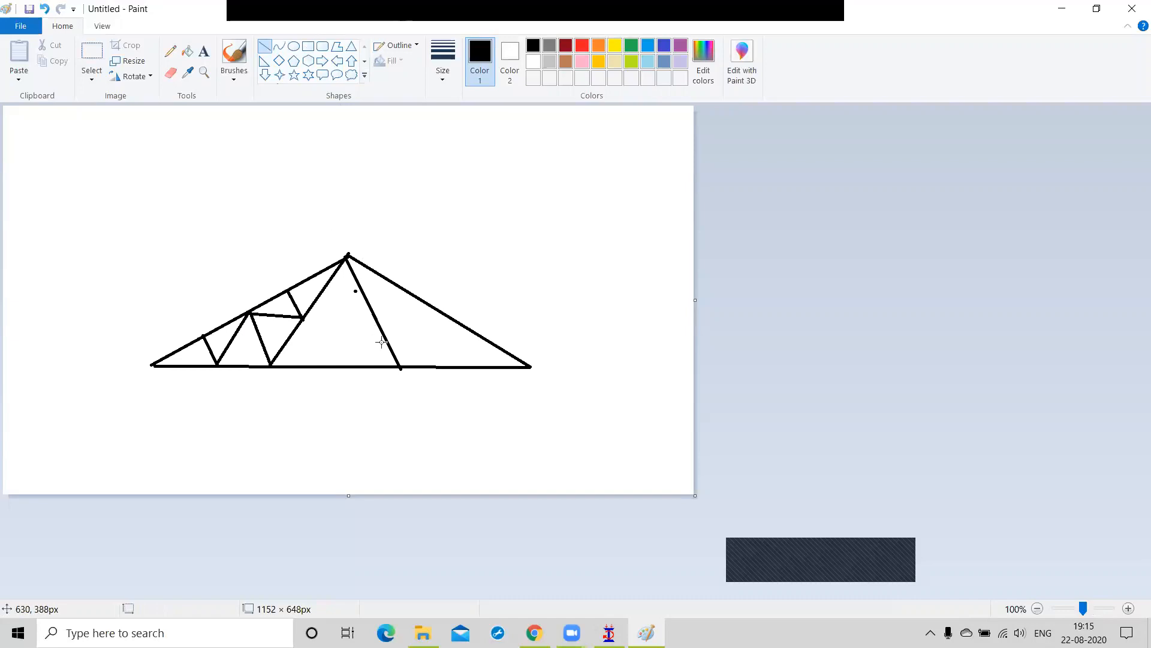
# Step: Draw mirrored web members in the truss's right half between the sloping chord, the base and the right main diagonal
pyautogui.moveTo(401, 366)
pyautogui.mouseDown()
pyautogui.moveTo(435, 307)
pyautogui.moveTo(377, 298)
pyautogui.moveTo(394, 282)
pyautogui.mouseUp()
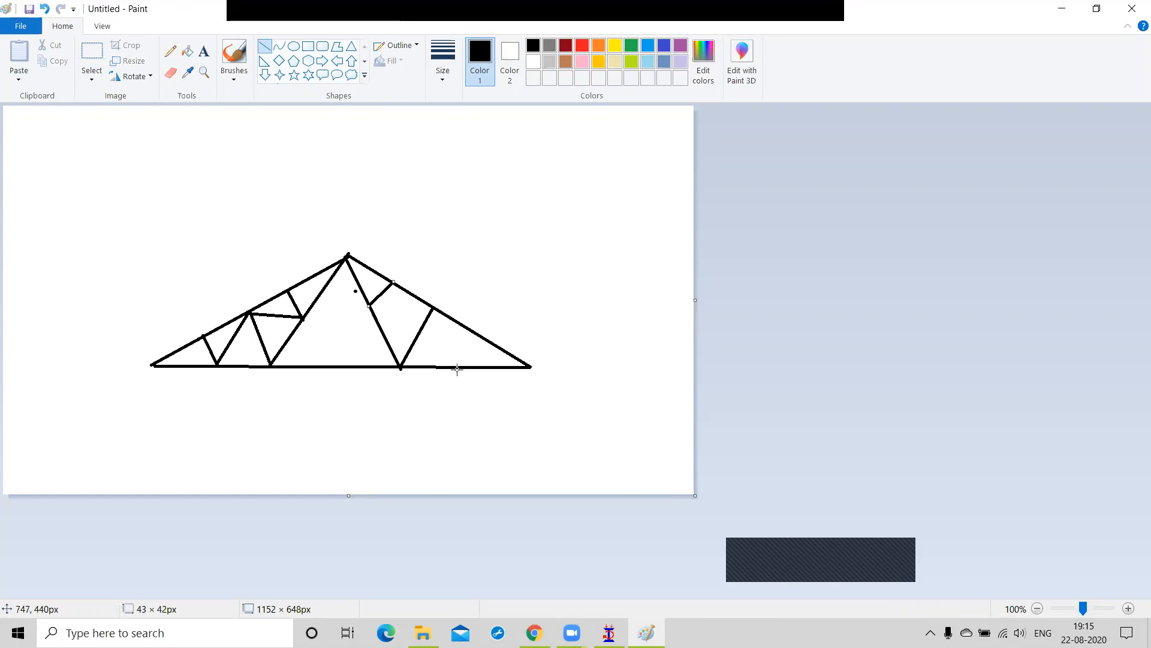
pyautogui.moveTo(463, 367); pyautogui.dragTo(478, 334)
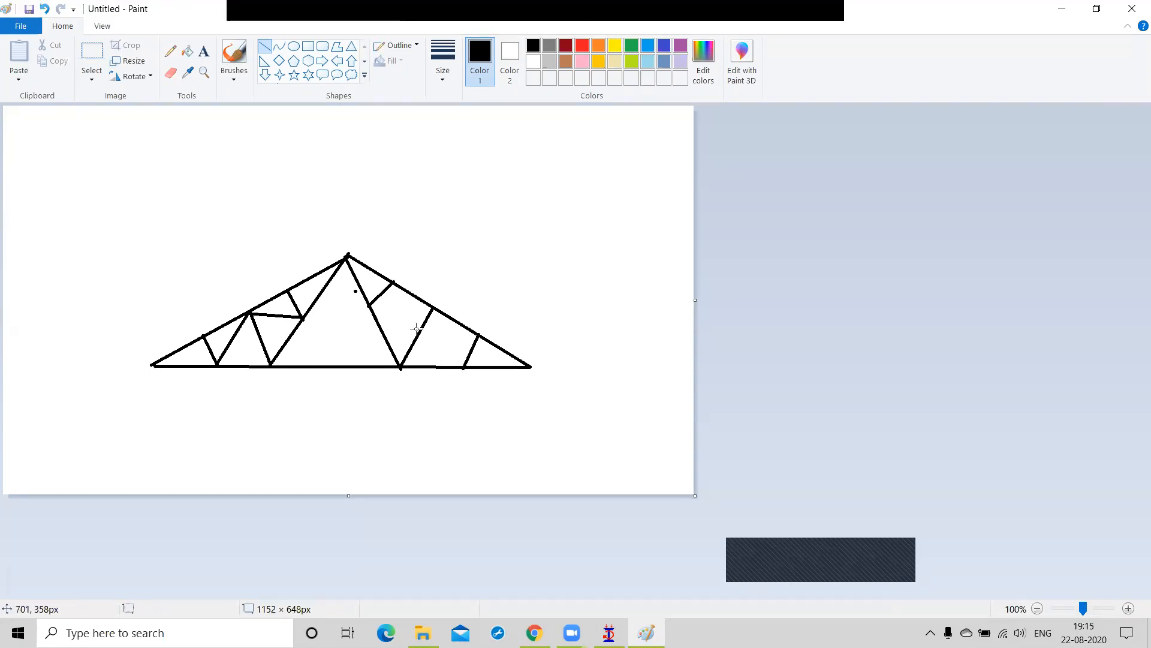
pyautogui.moveTo(369, 306); pyautogui.dragTo(435, 311)
pyautogui.click(439, 331)
# Step: Label the truss sketch with "12m" below the base and "3m" beside the right slope
pyautogui.click(204, 51)
pyautogui.click(278, 398)
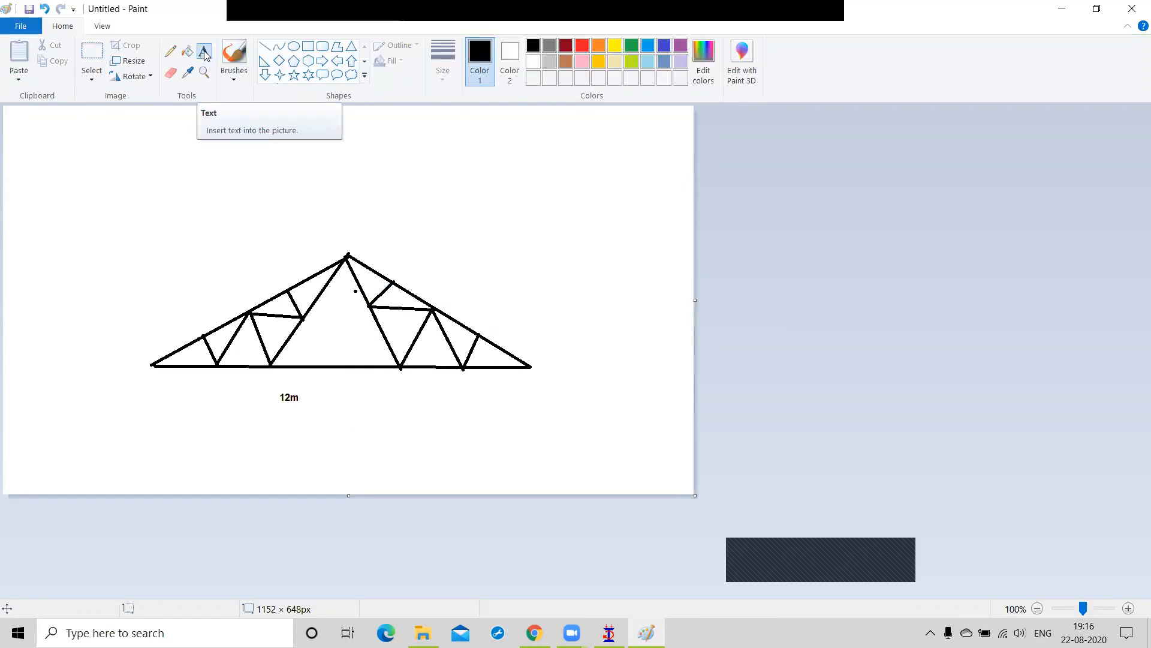
pyautogui.click(515, 289)
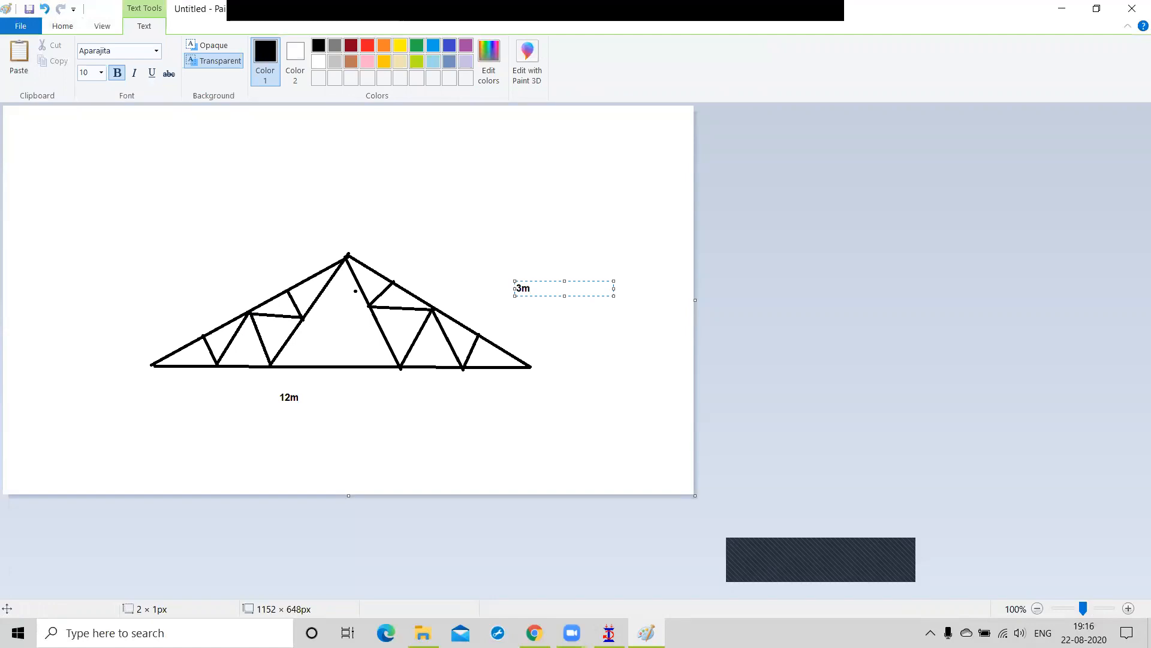
pyautogui.click(467, 419)
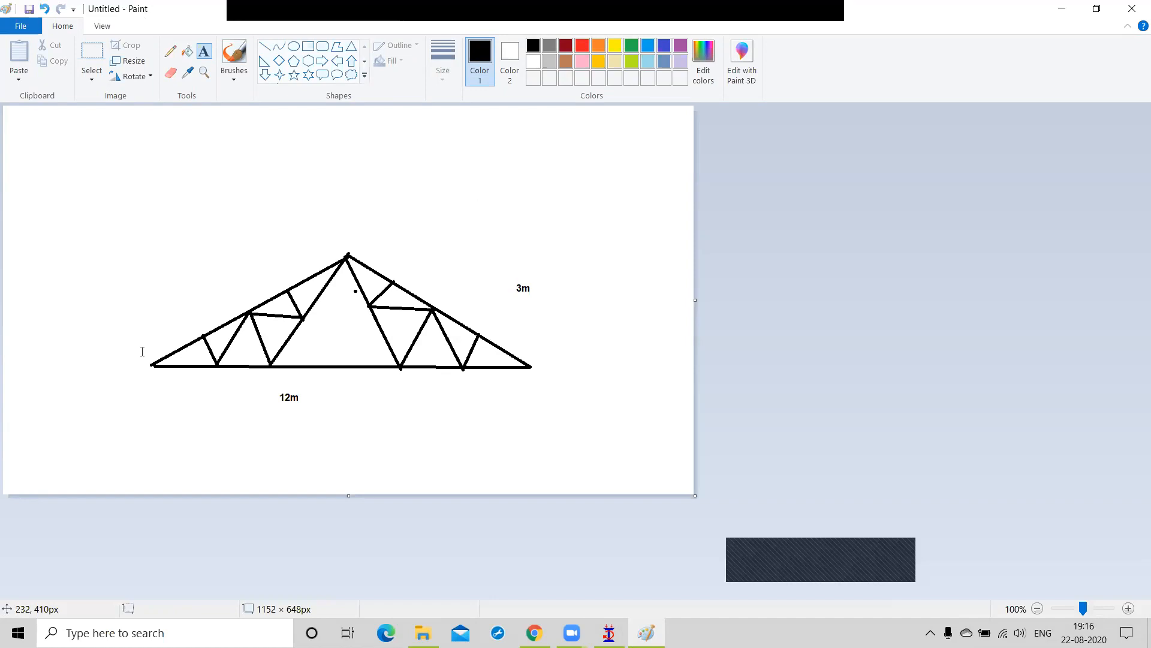
# Step: Switch from the Paint sketch back to STAAD.Pro and accept the auto-save of the file
pyautogui.click(1061, 9)
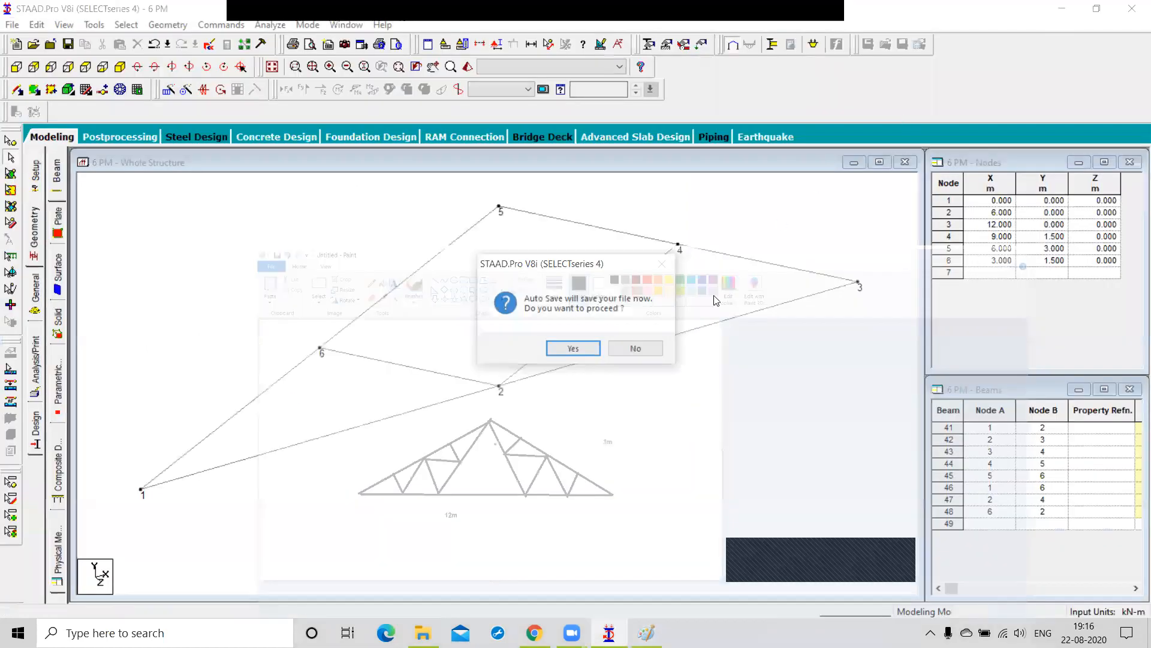
pyautogui.click(574, 348)
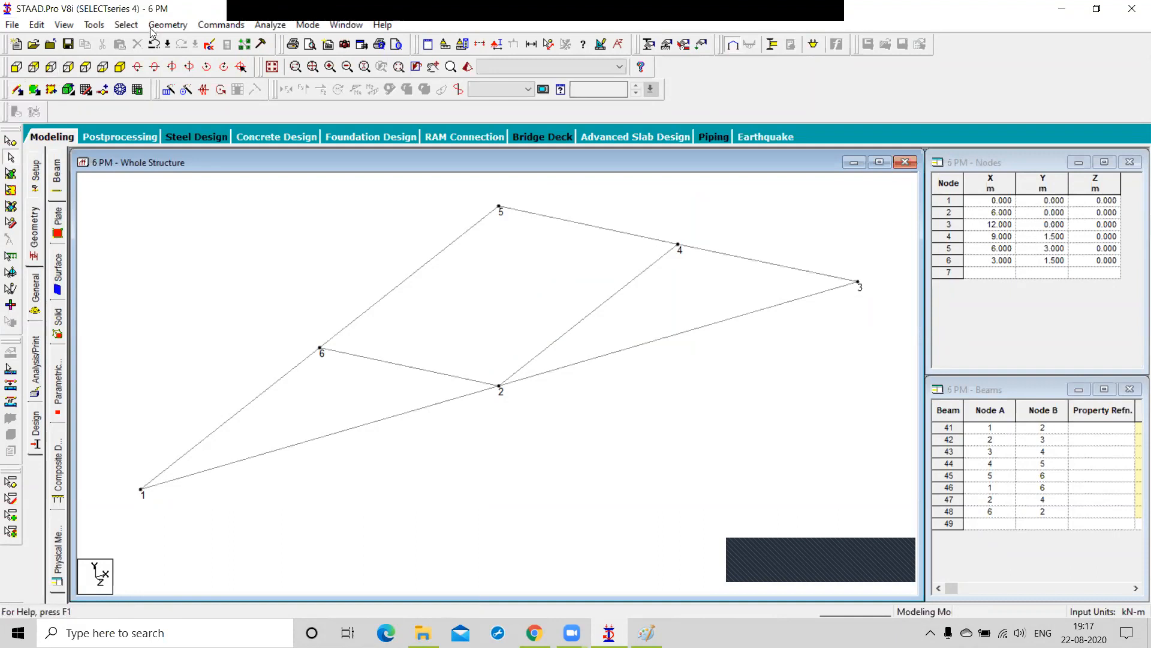
pyautogui.click(170, 26)
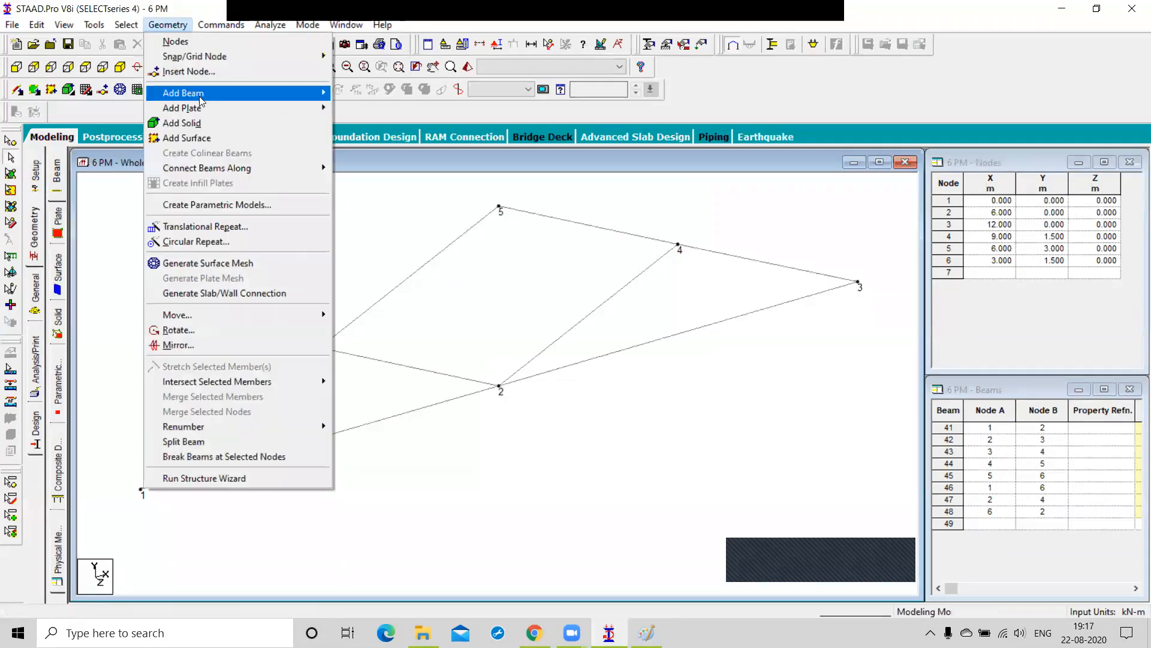
pyautogui.moveTo(209, 100)
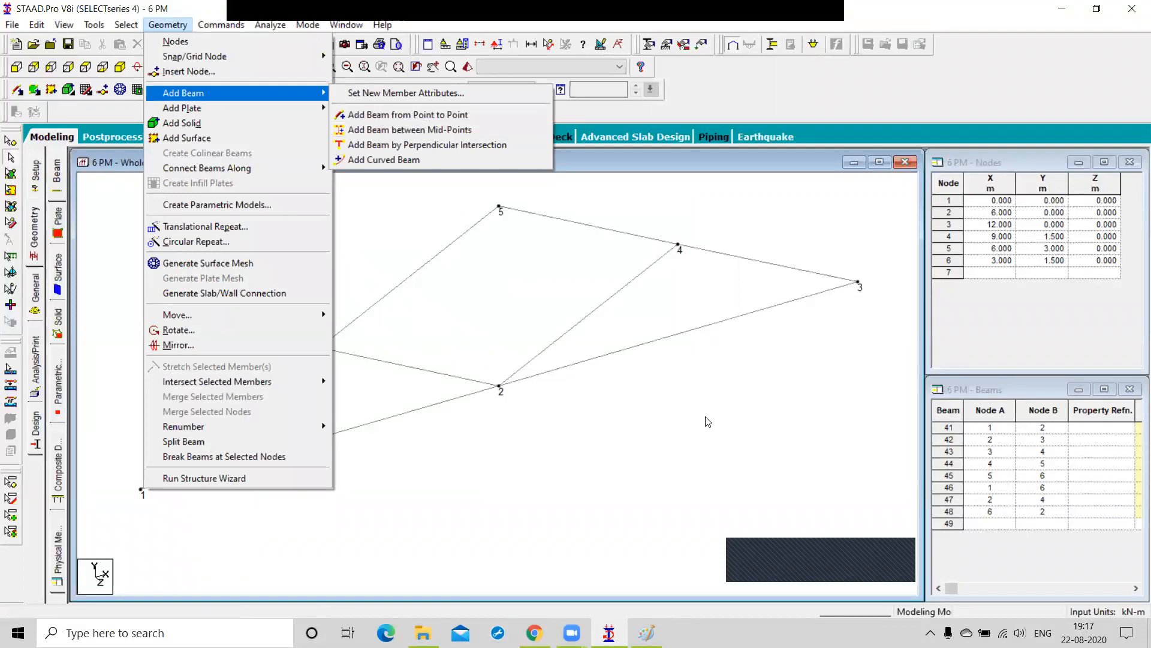
pyautogui.click(639, 437)
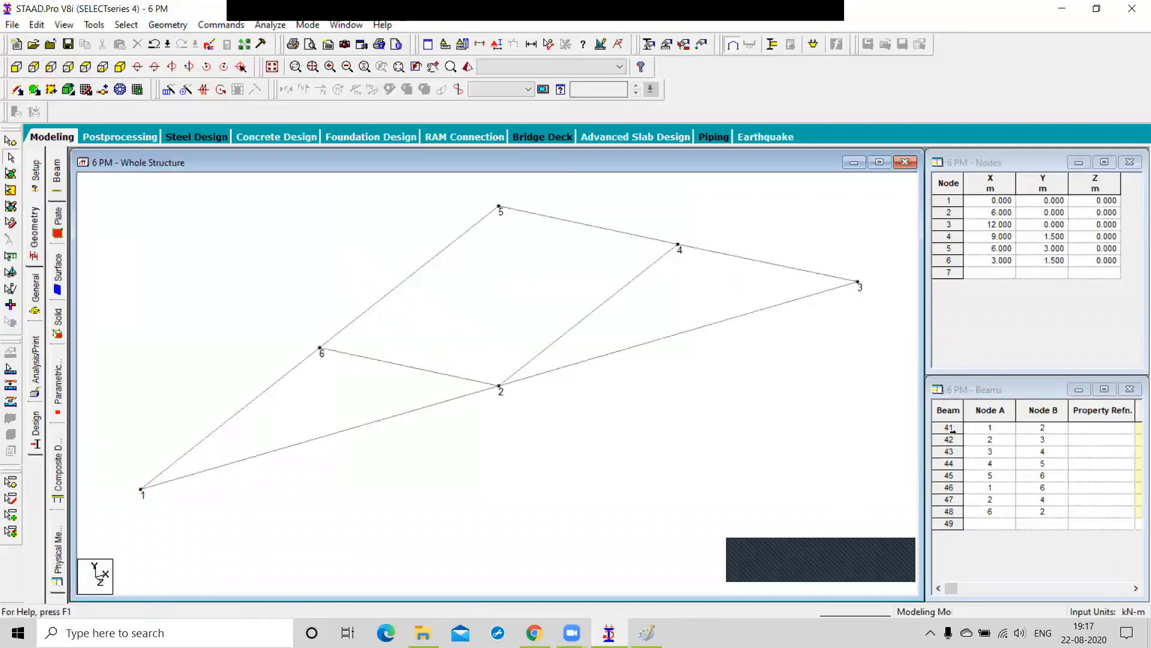
# Step: Try to delete beams 41 to 48 by selecting their rows in the beam table
pyautogui.moveTo(949, 427); pyautogui.dragTo(954, 511)
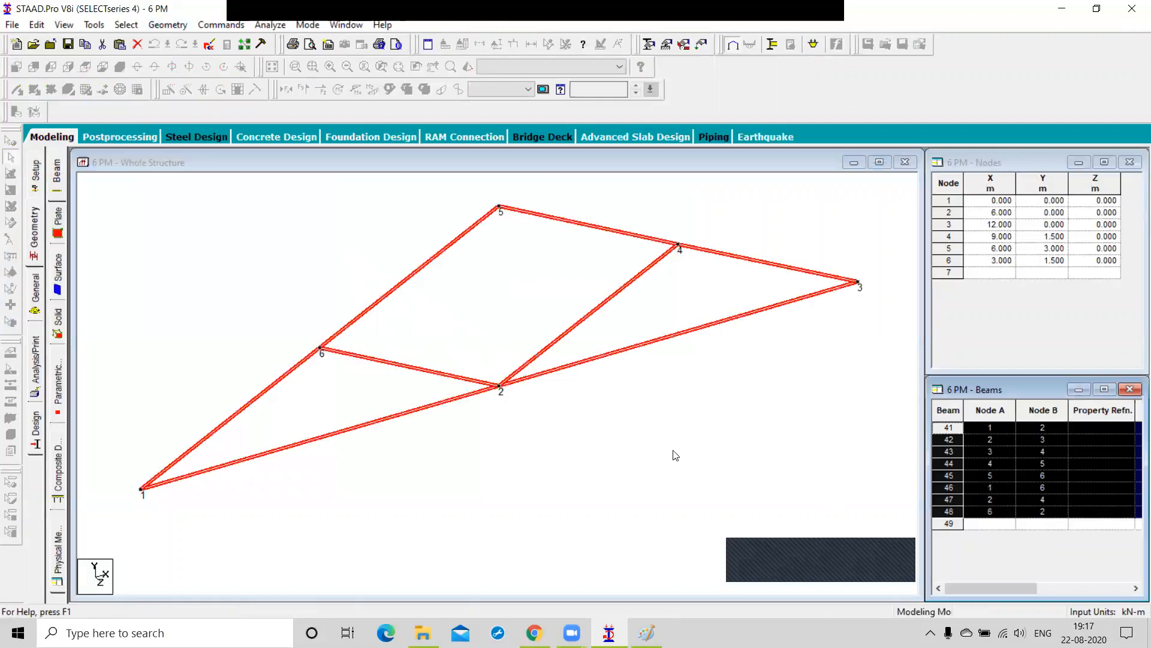
pyautogui.press('Delete')
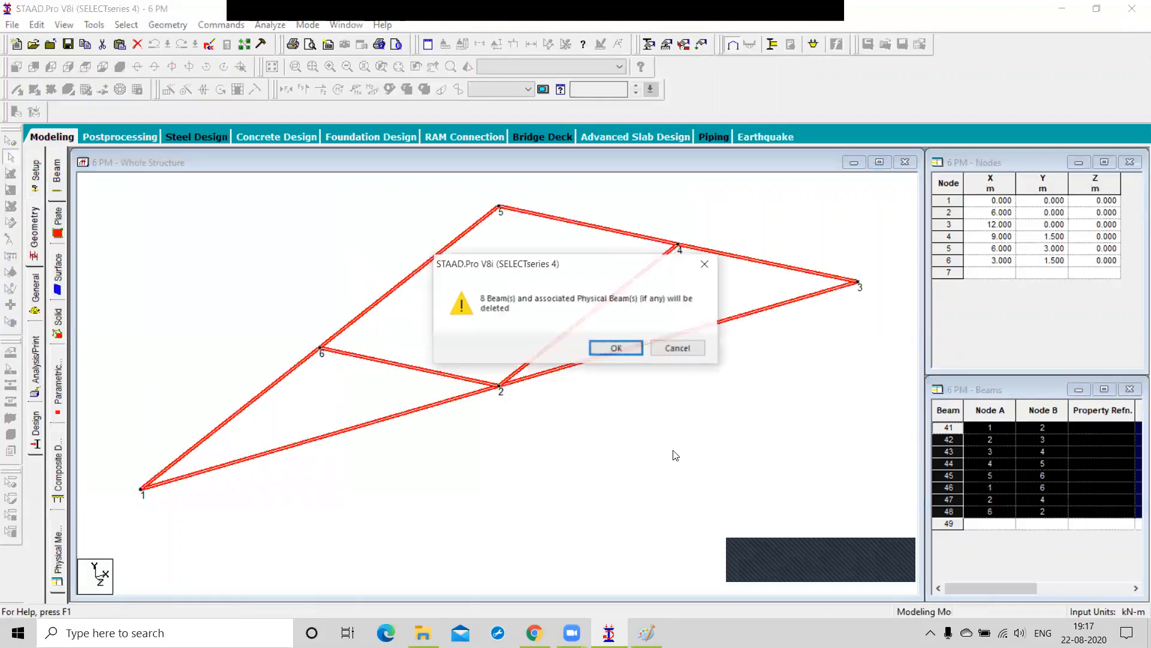
pyautogui.click(613, 348)
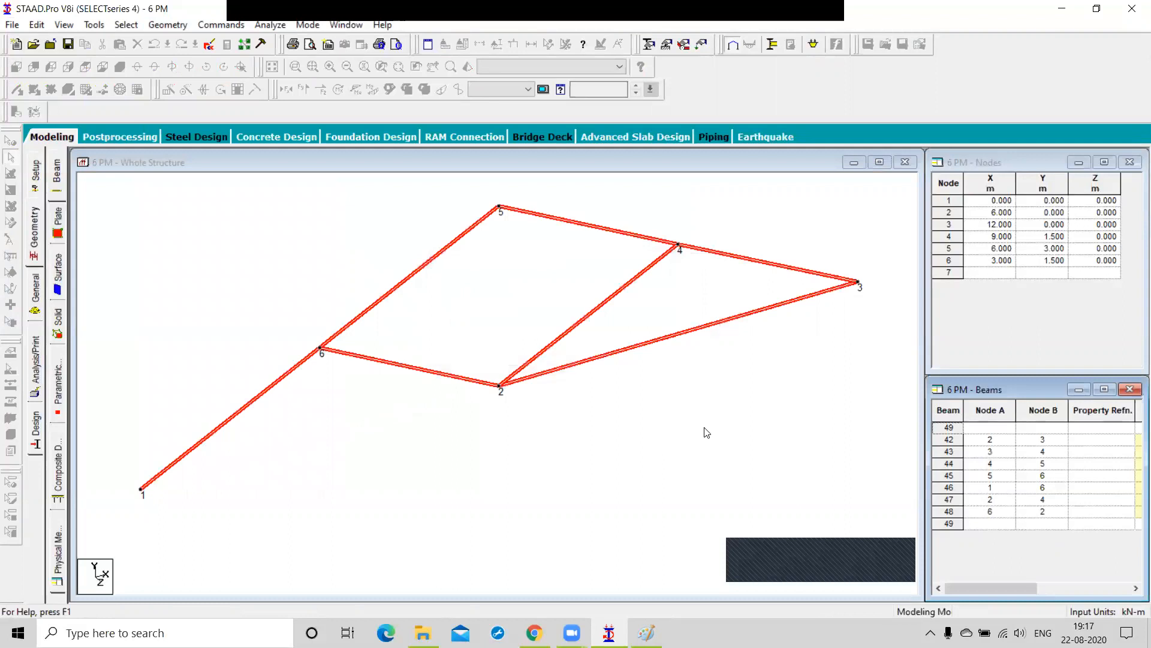
pyautogui.moveTo(945, 428); pyautogui.dragTo(947, 511)
pyautogui.press('Delete')
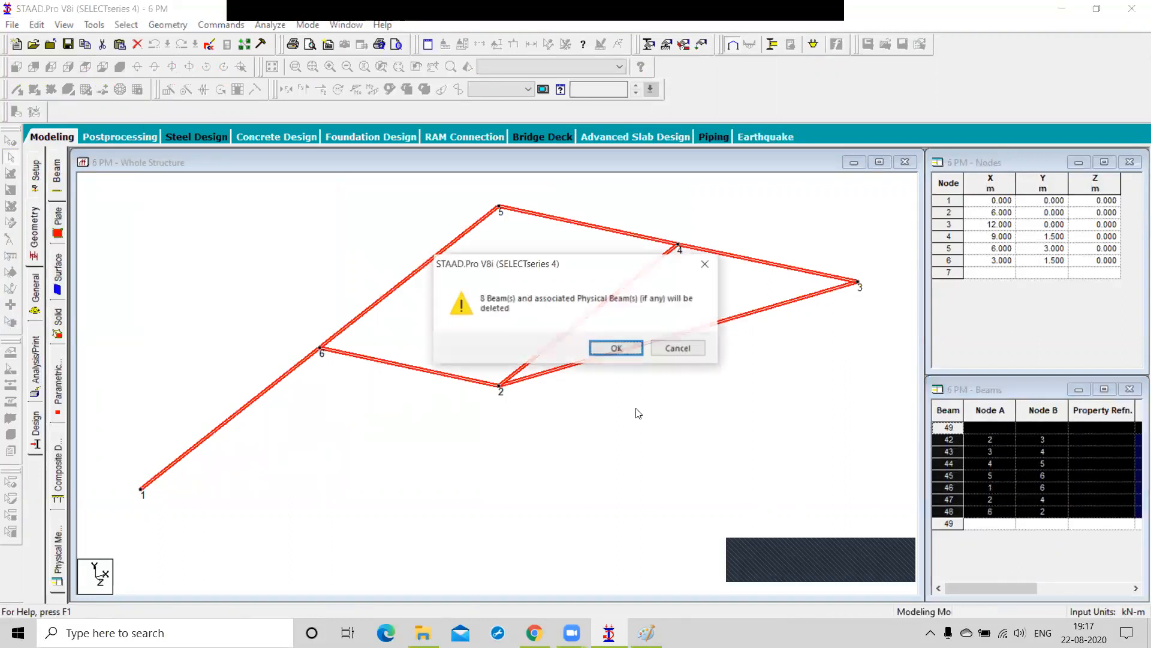
pyautogui.click(634, 353)
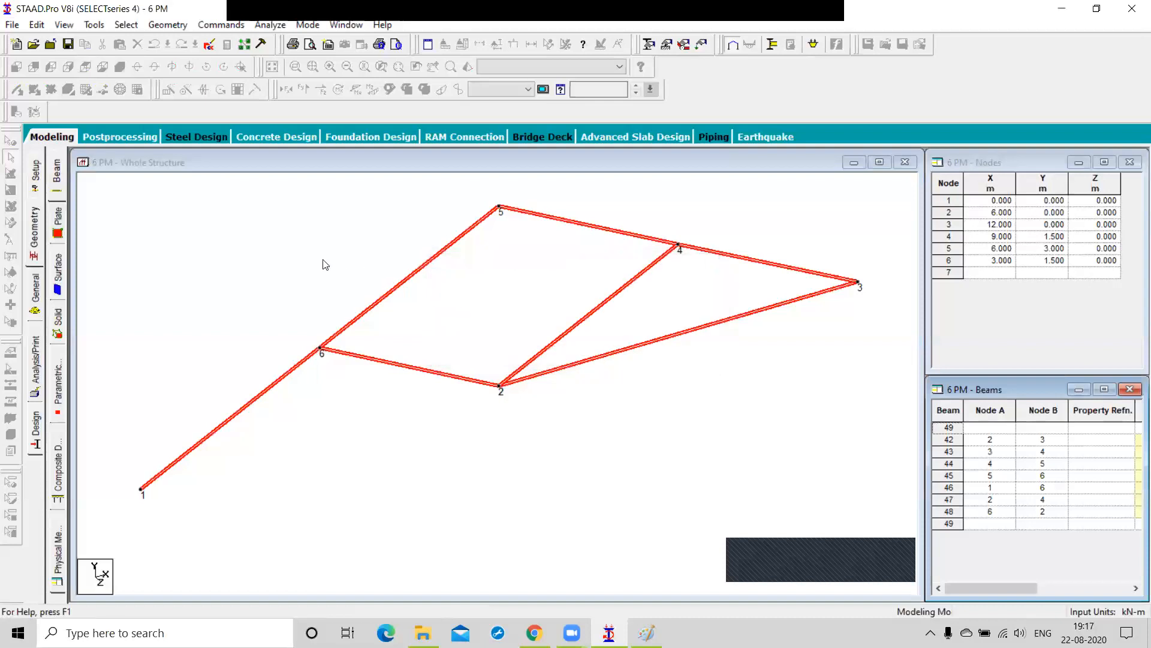
# Step: Delete all remaining beams by selecting the whole structure in the model view, keeping the unattached nodes
pyautogui.moveTo(177, 230); pyautogui.dragTo(777, 519)
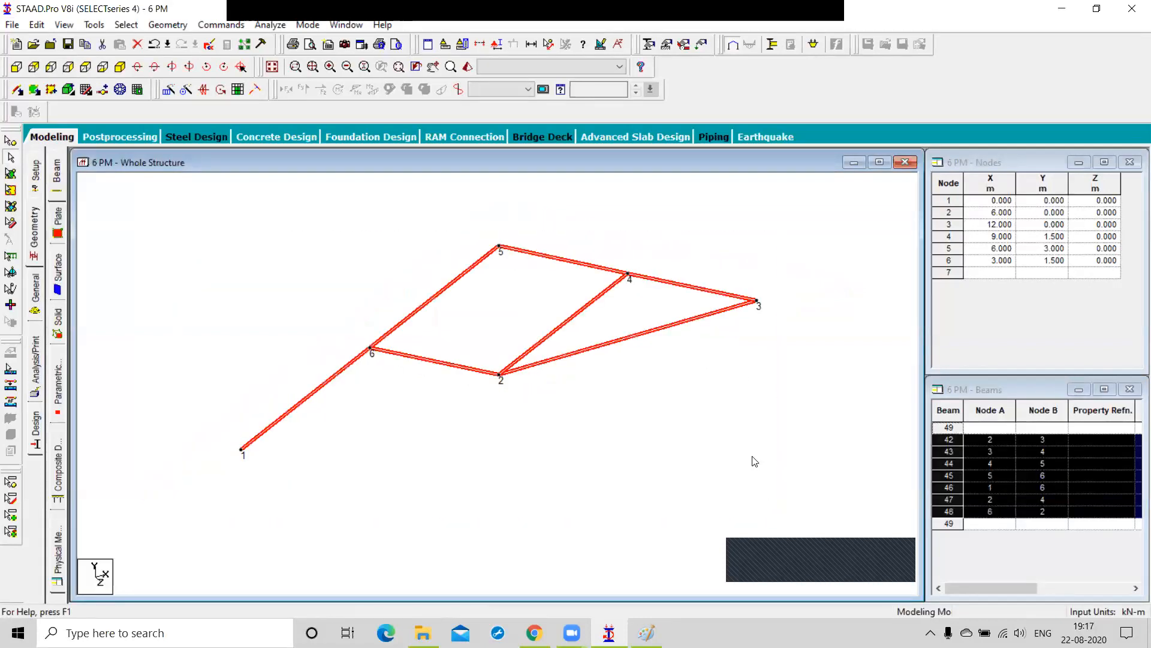
pyautogui.press('Delete')
pyautogui.press('Return')
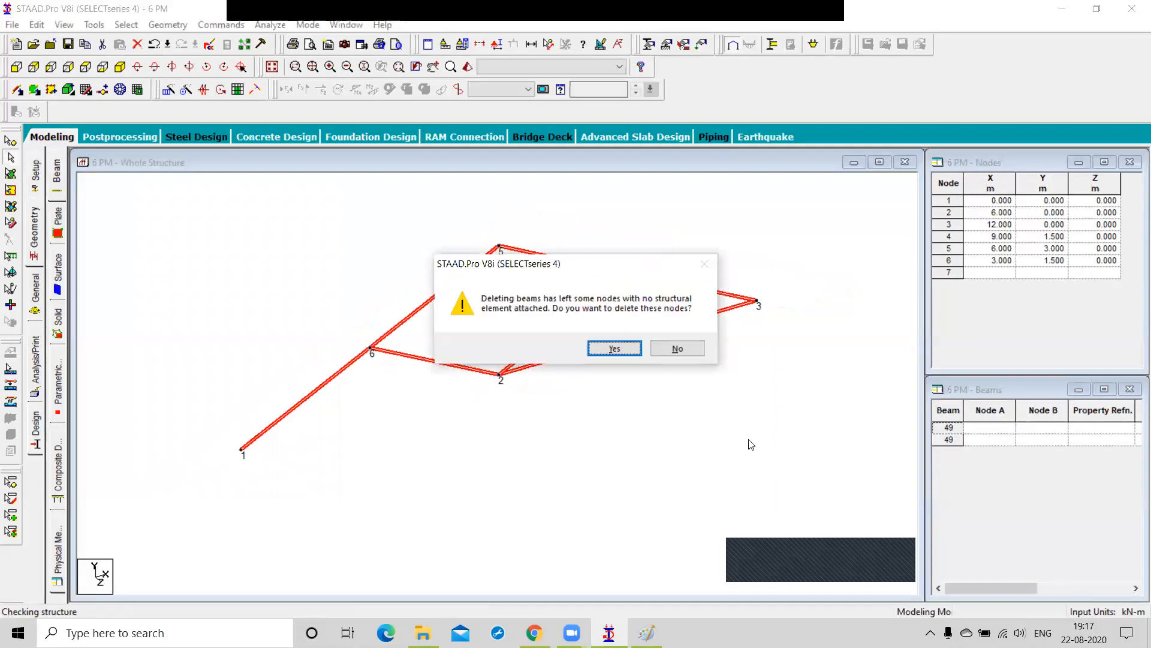
pyautogui.click(674, 348)
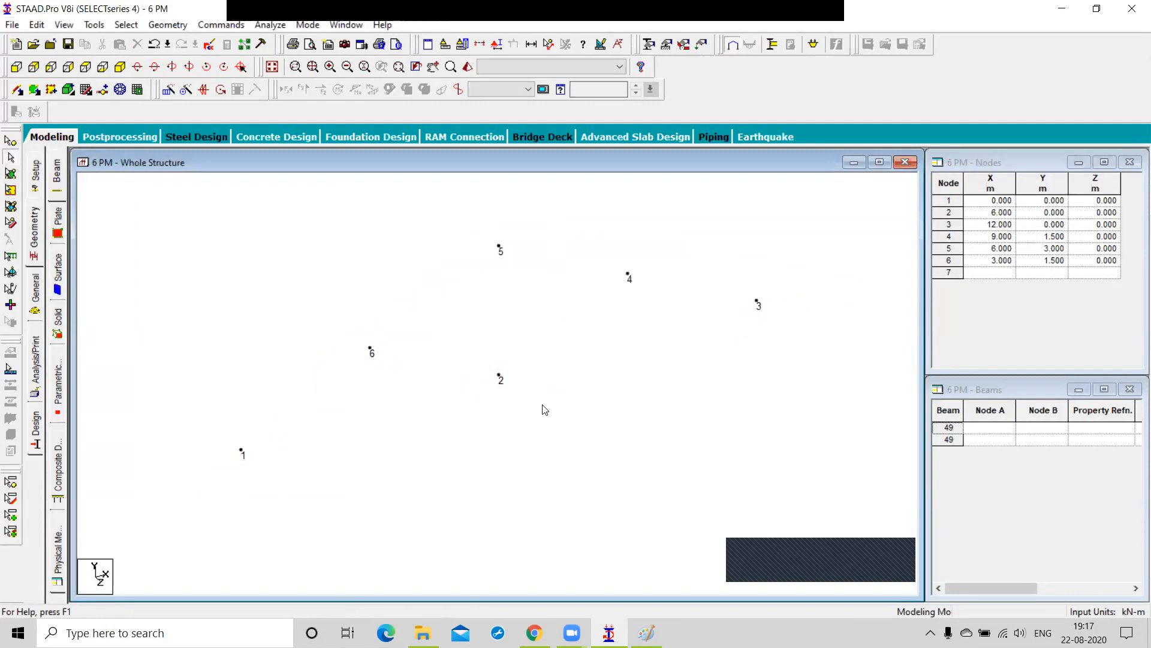
# Step: Add point-to-point beams around the truss outline through nodes 1-2-3-4-5-6-1, plus web beams 6-2 and 2-4
pyautogui.click(178, 26)
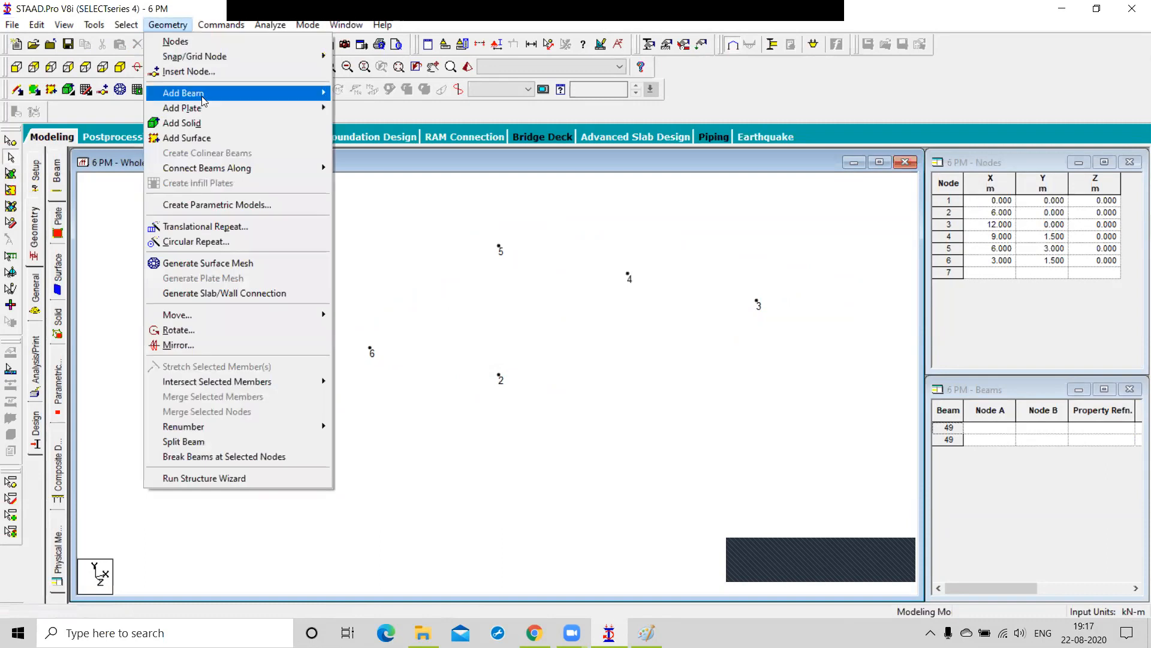
pyautogui.moveTo(203, 100)
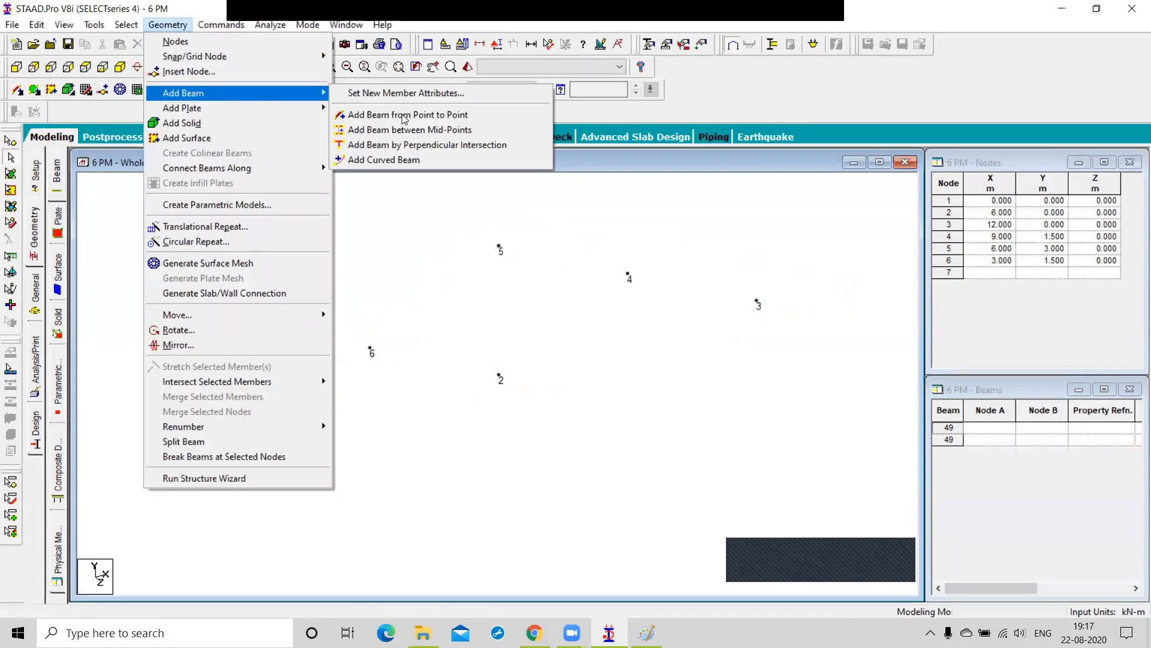
pyautogui.click(437, 120)
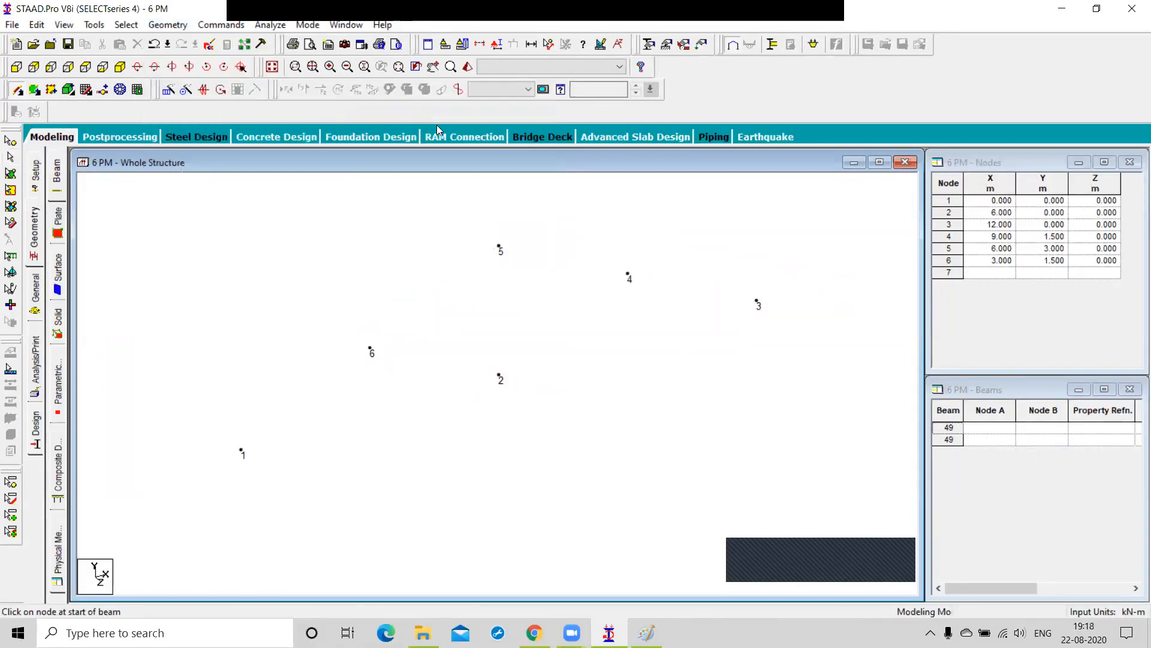
pyautogui.moveTo(243, 451); pyautogui.dragTo(500, 377)
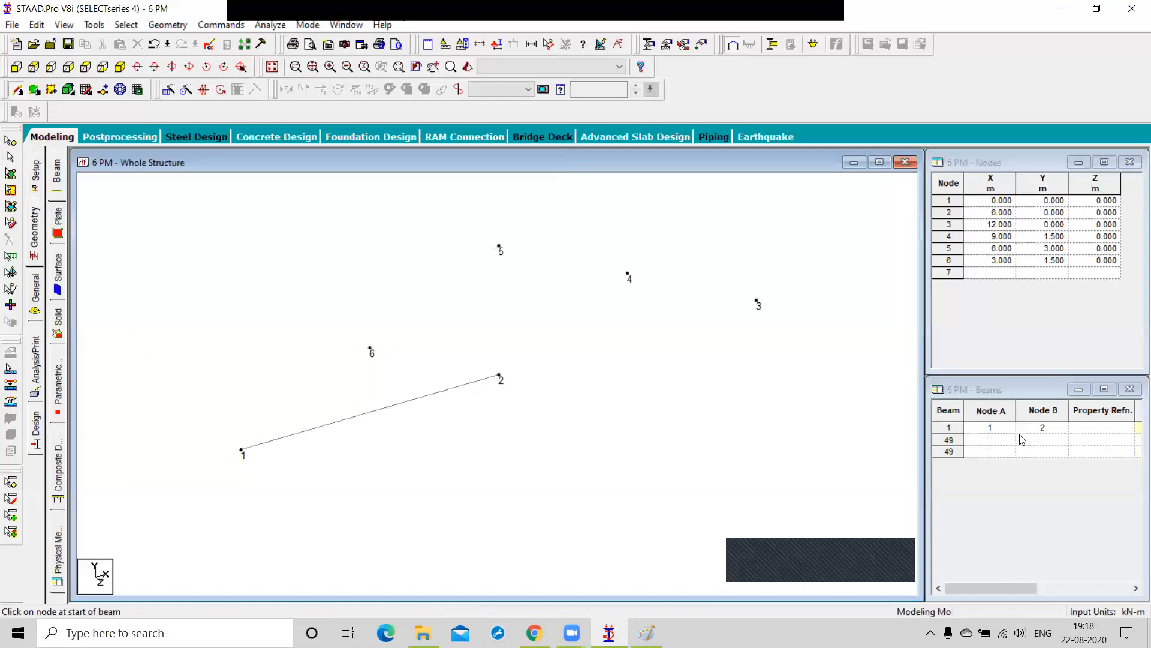
pyautogui.moveTo(499, 376); pyautogui.dragTo(242, 449)
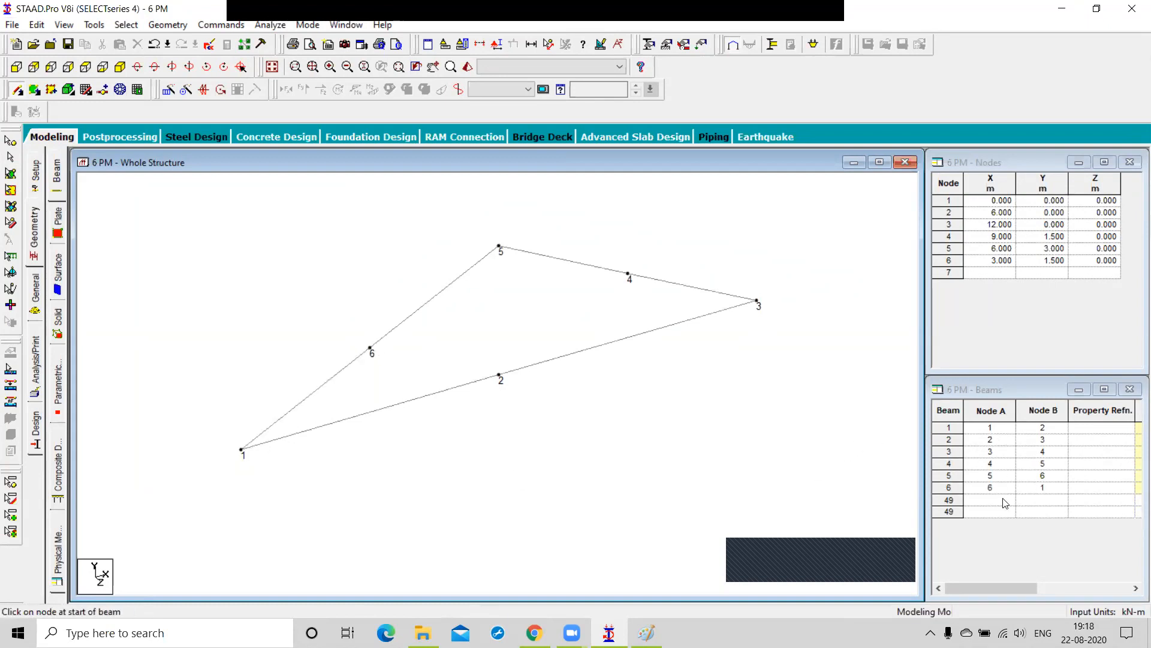
pyautogui.moveTo(372, 349)
pyautogui.mouseDown()
pyautogui.moveTo(500, 377)
pyautogui.moveTo(611, 306)
pyautogui.moveTo(631, 275)
pyautogui.mouseUp()
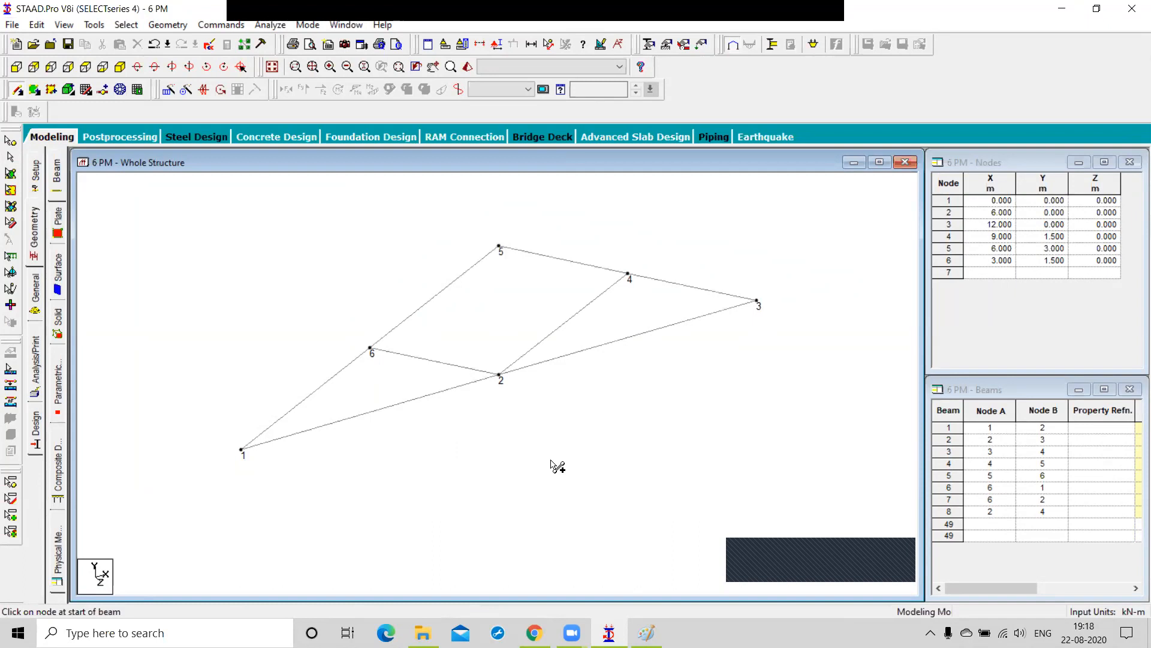
pyautogui.scroll(-2, 538, 485)
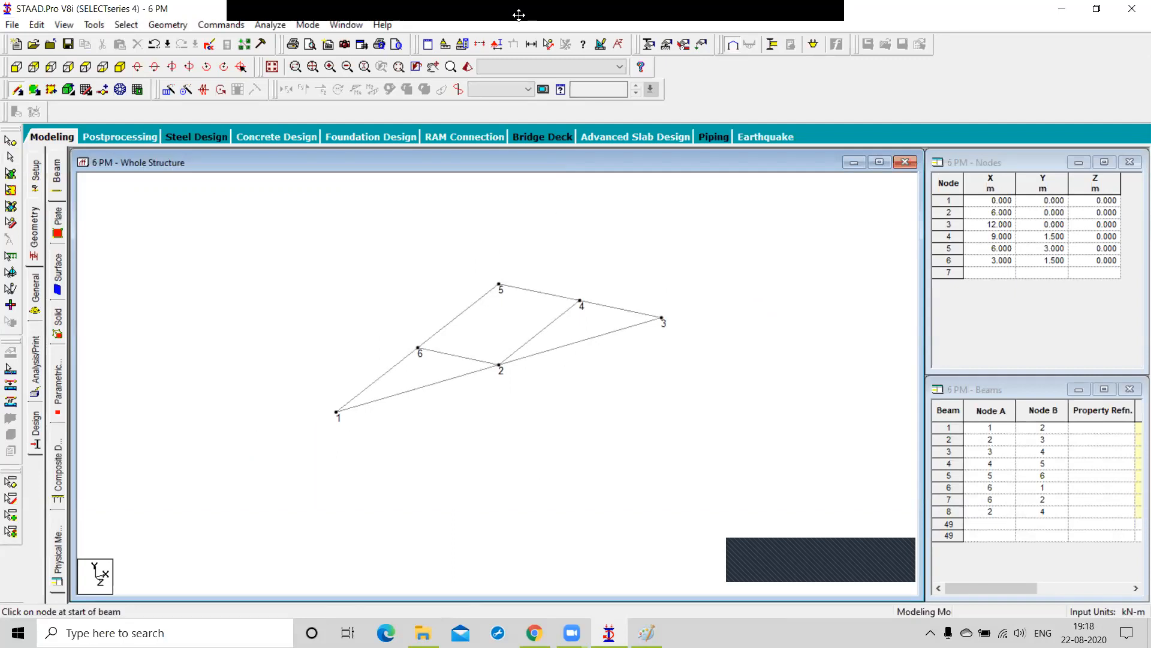
pyautogui.moveTo(512, 16)
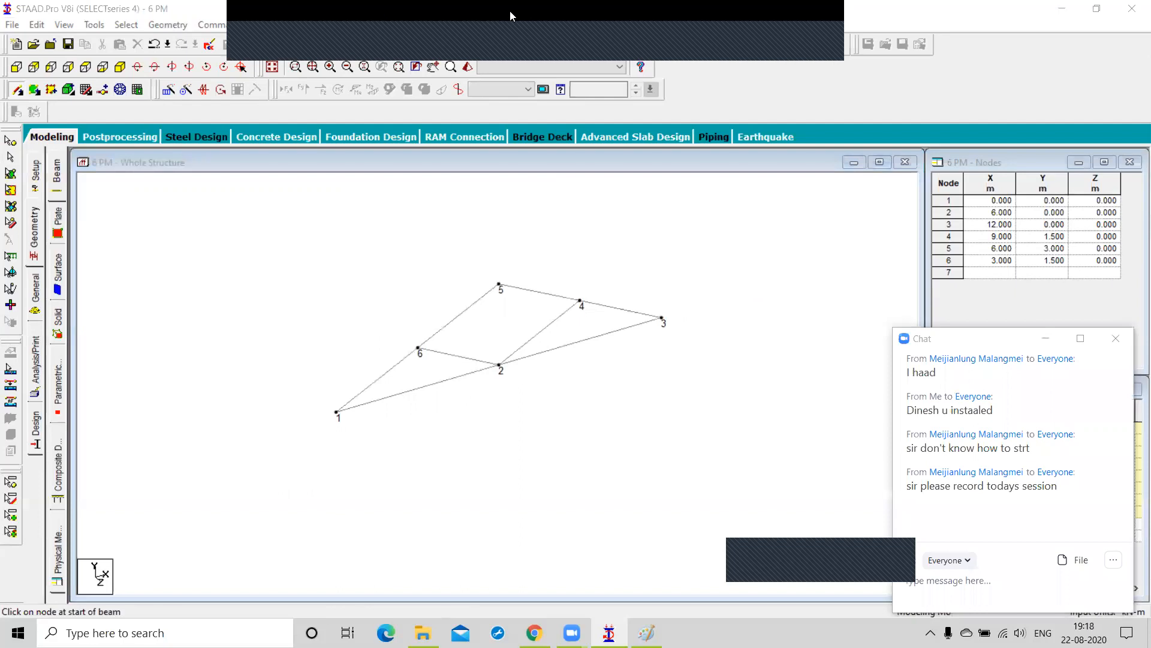